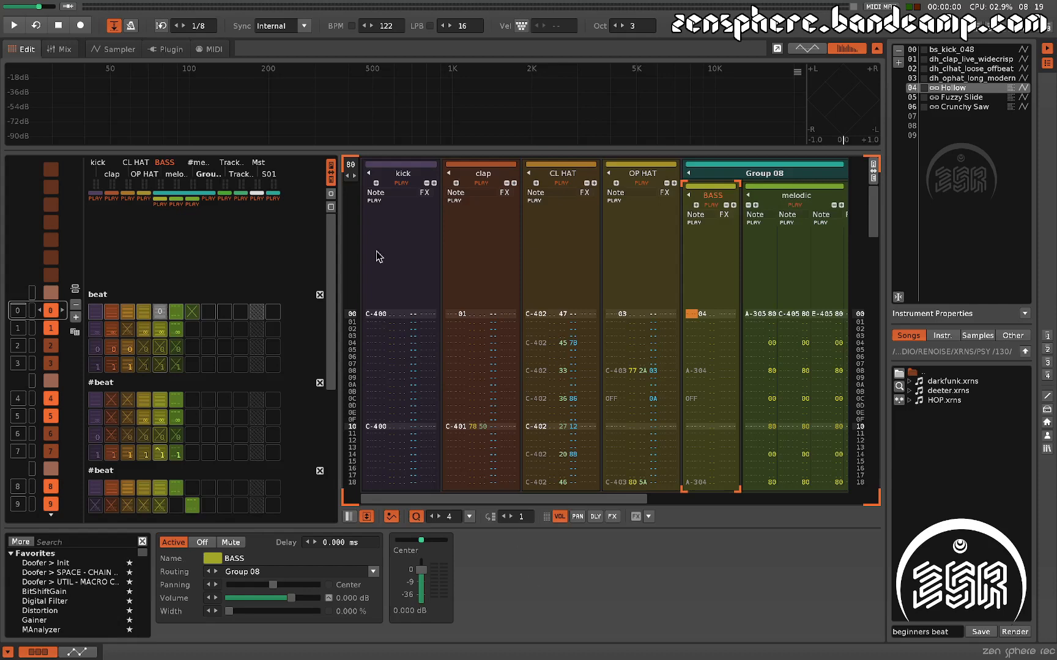
Step: Switch from the pattern editor to the full-width mixer layout that shows all track channels
left_click(69, 47)
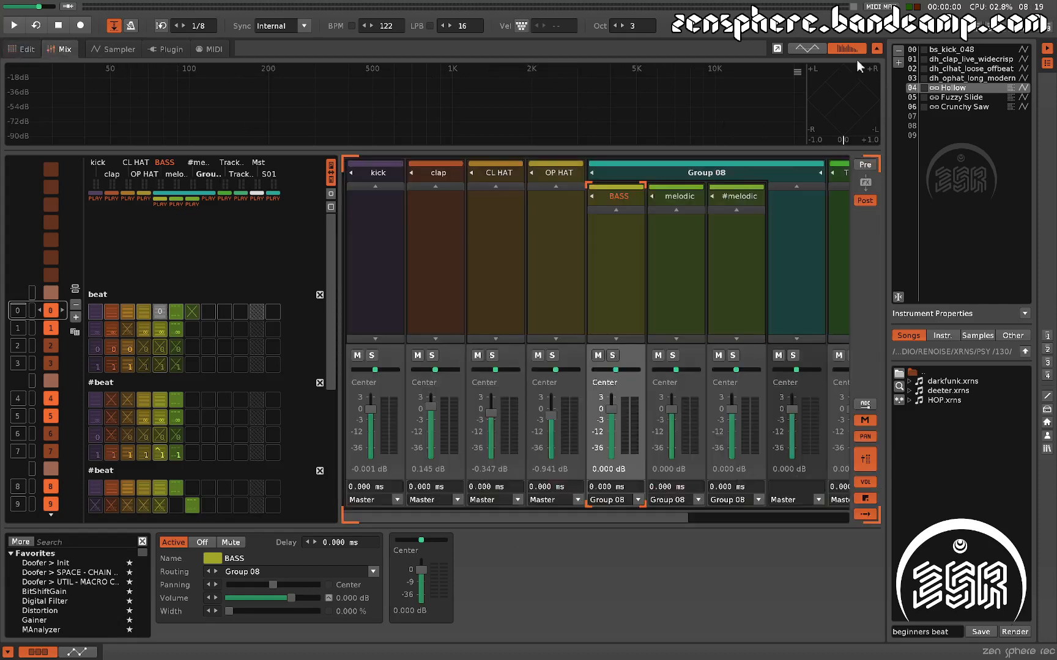
left_click(986, 31)
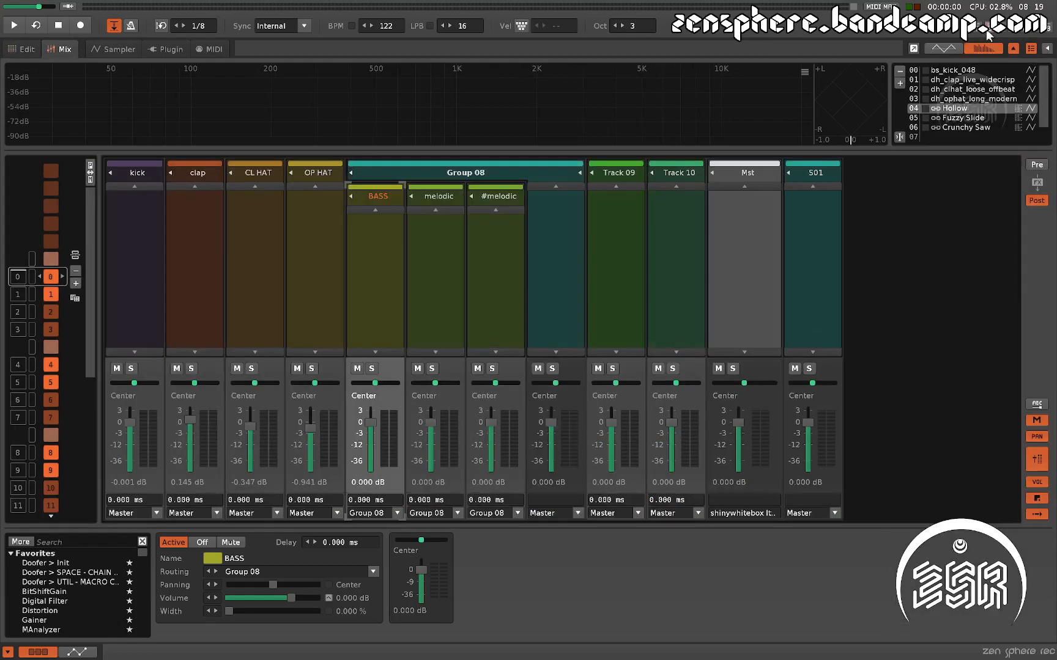
left_click(22, 52)
left_click(71, 45)
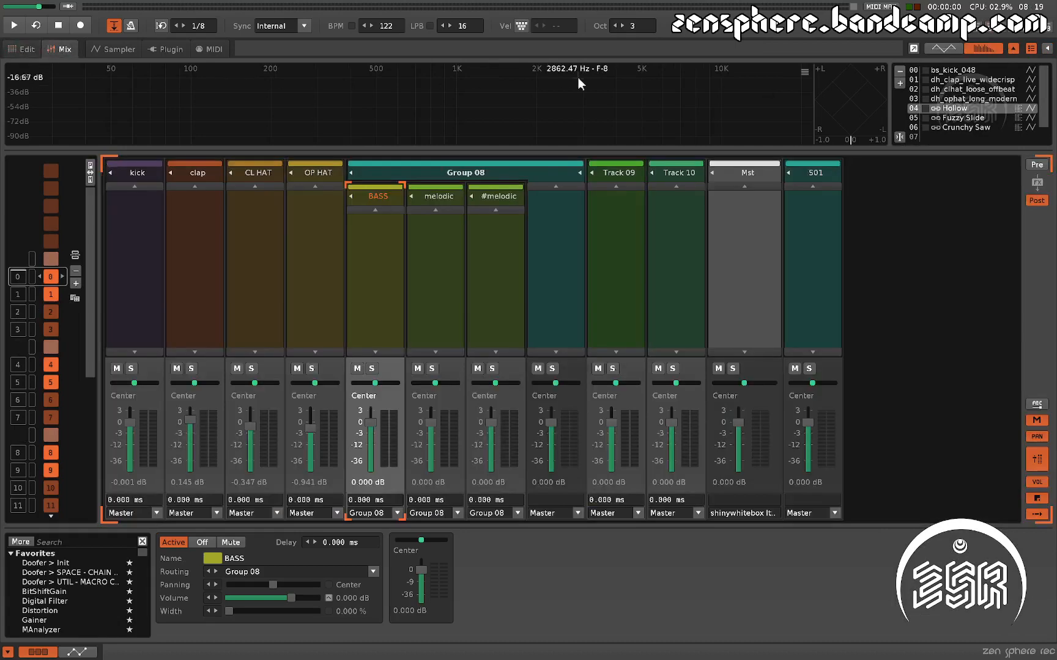
left_click(976, 33)
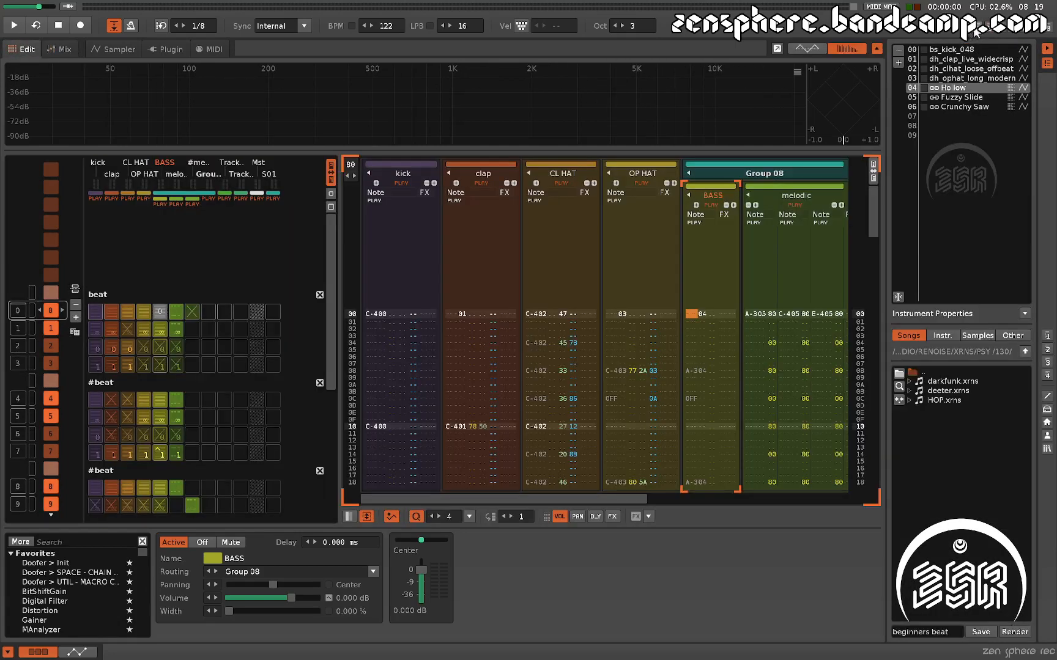
left_click(988, 27)
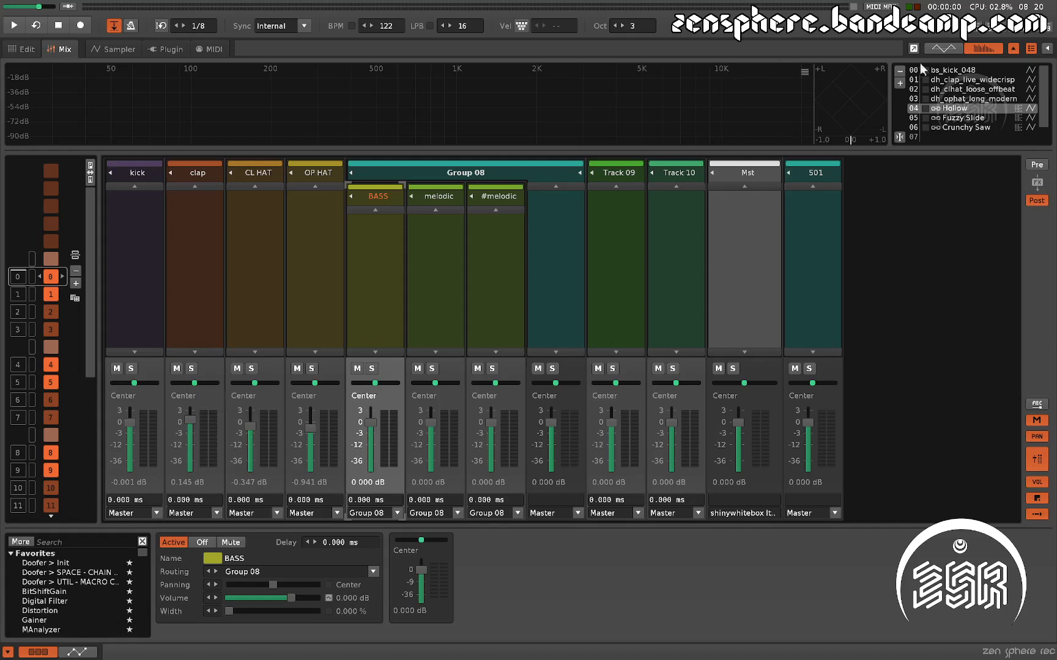
Step: Compare the track scopes with the spectrum analyser above the mixer, ending on the spectrum
left_click(942, 48)
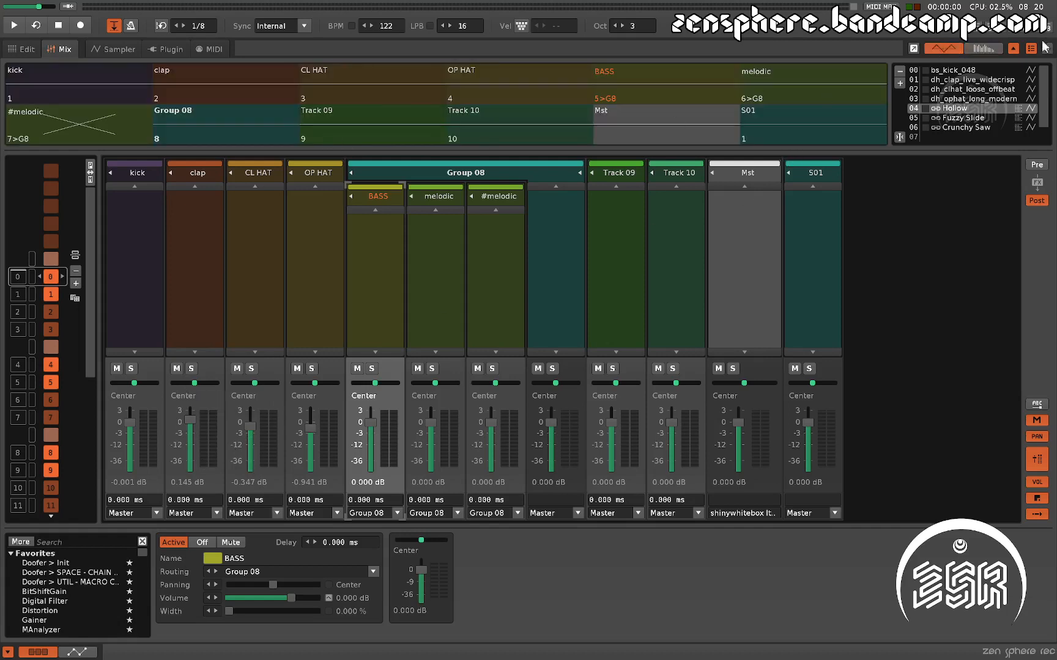
left_click(979, 49)
left_click(941, 49)
left_click(982, 49)
left_click(956, 48)
left_click(984, 49)
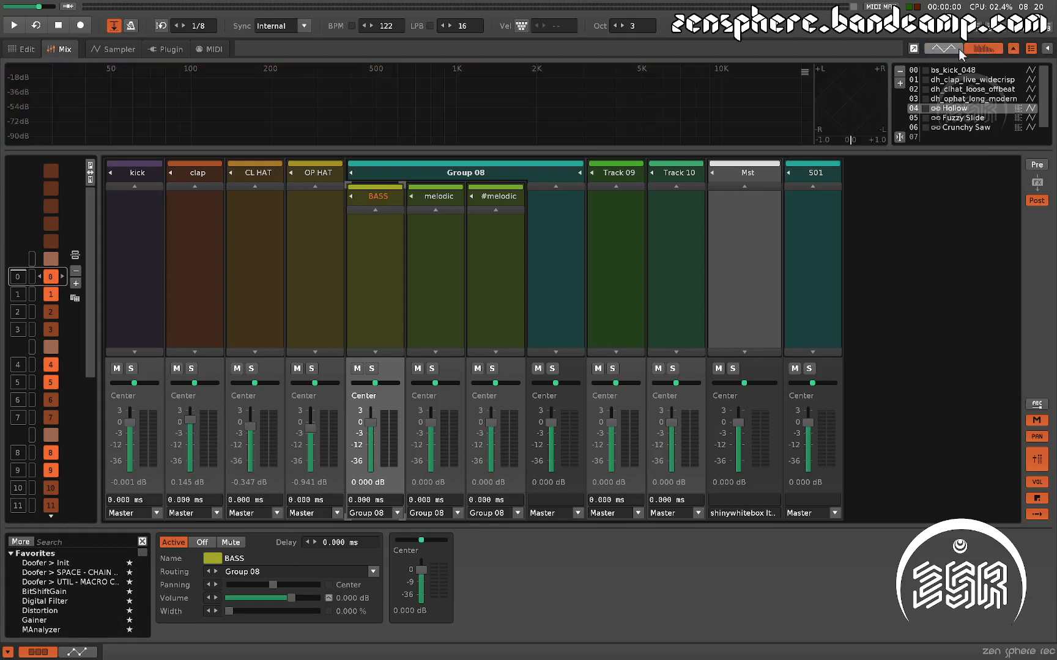
Step: Hide and restore the scopes area, and expand and collapse the instrument and disk browser sidebar
left_click(1014, 48)
left_click(1013, 49)
left_click(1047, 48)
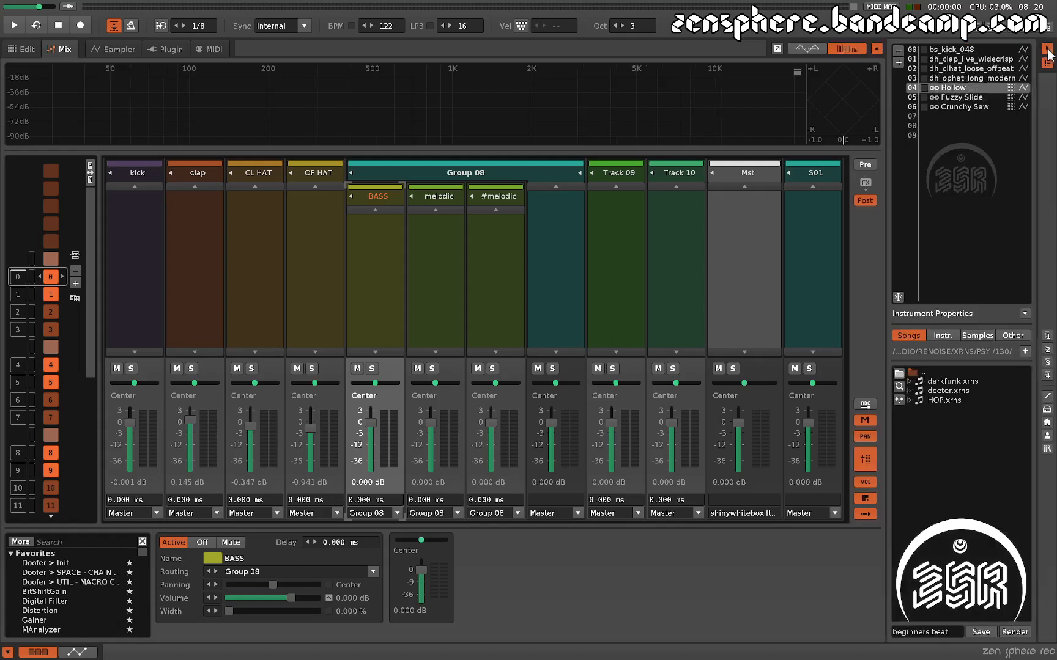
left_click(1047, 50)
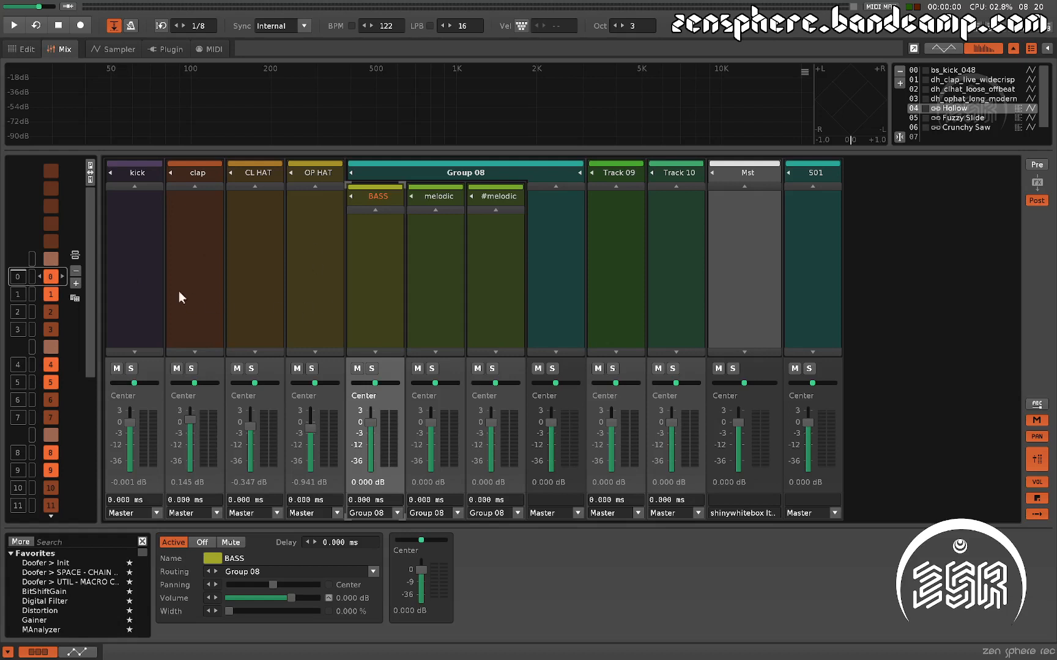
Step: Play the song briefly to view the mixer meters, and try the kick track's mute and solo states
key("space")
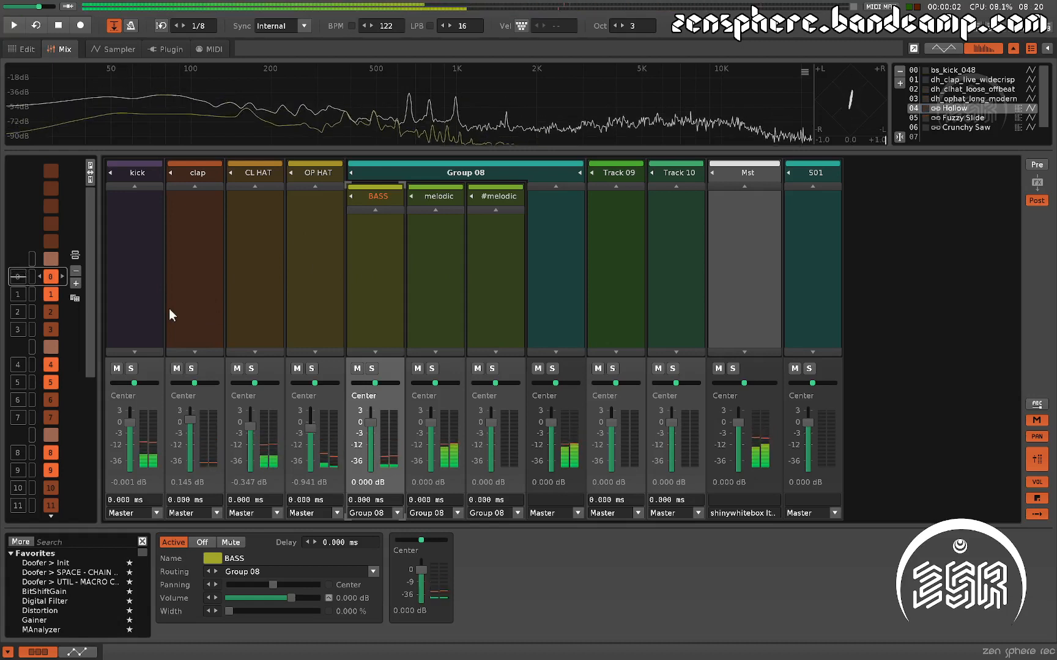
key("space")
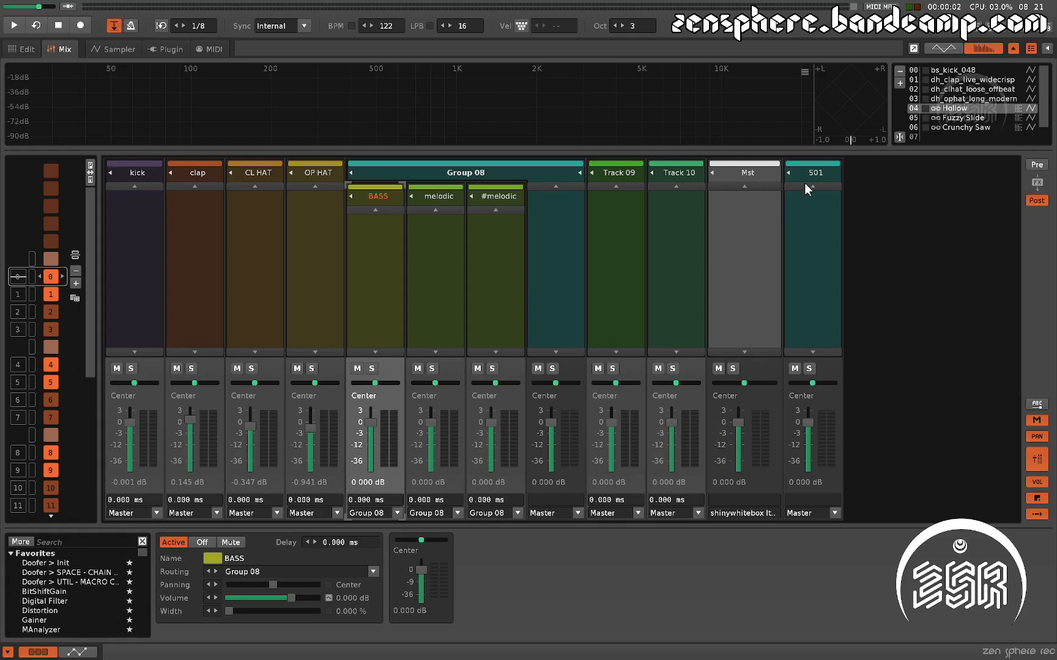
left_click(116, 369)
left_click(131, 369)
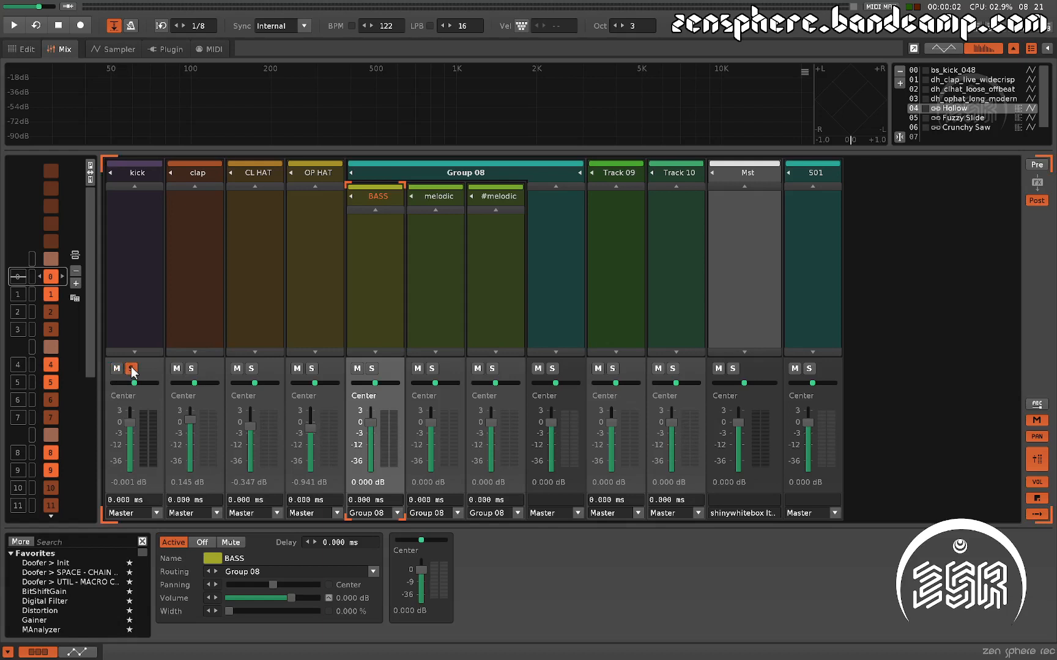
left_click(131, 369)
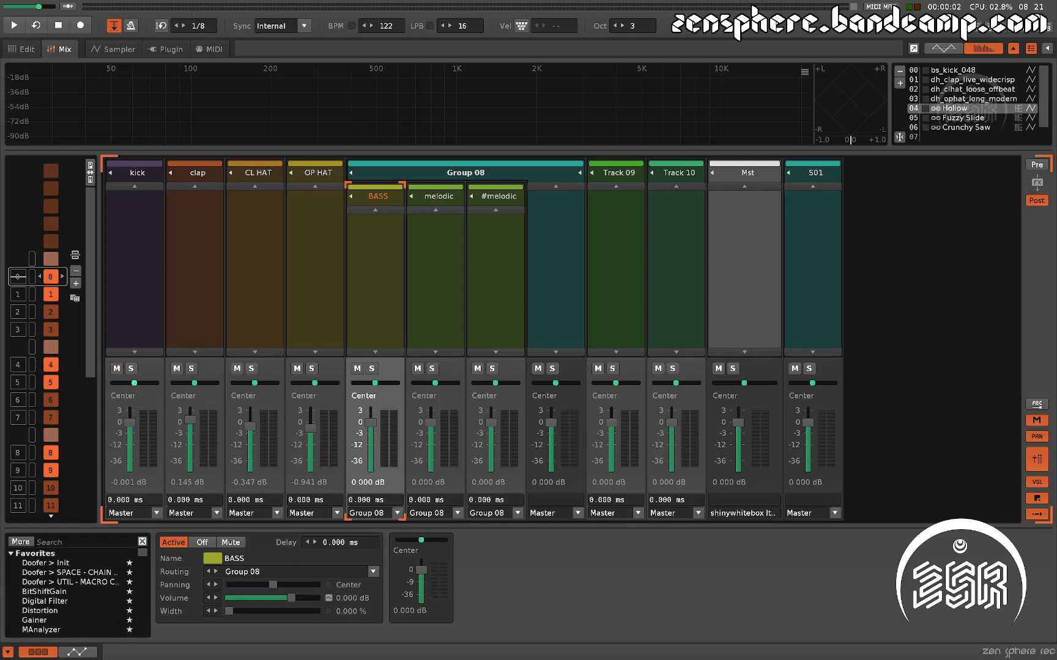
Step: Try panning the kick track off-centre and reset its panning to Center
mouse_move(134, 383)
left_mouse_down()
mouse_move(112, 383)
mouse_move(156, 383)
mouse_move(112, 383)
mouse_move(126, 383)
left_mouse_up()
double_click(131, 395)
type("0")
key("Return")
double_click(128, 395)
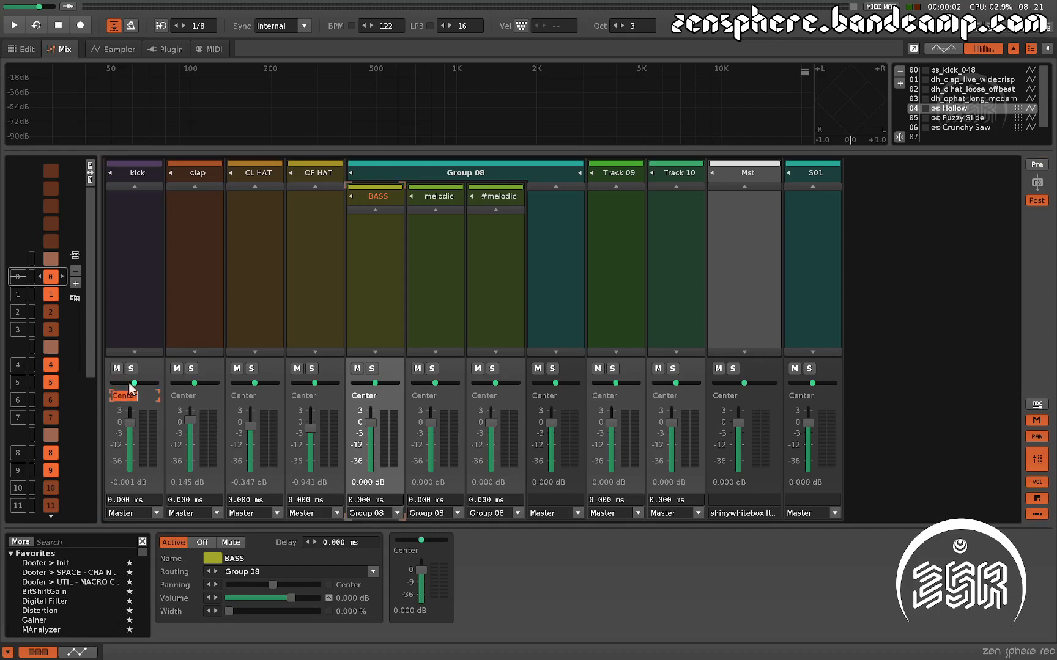
left_click(136, 389)
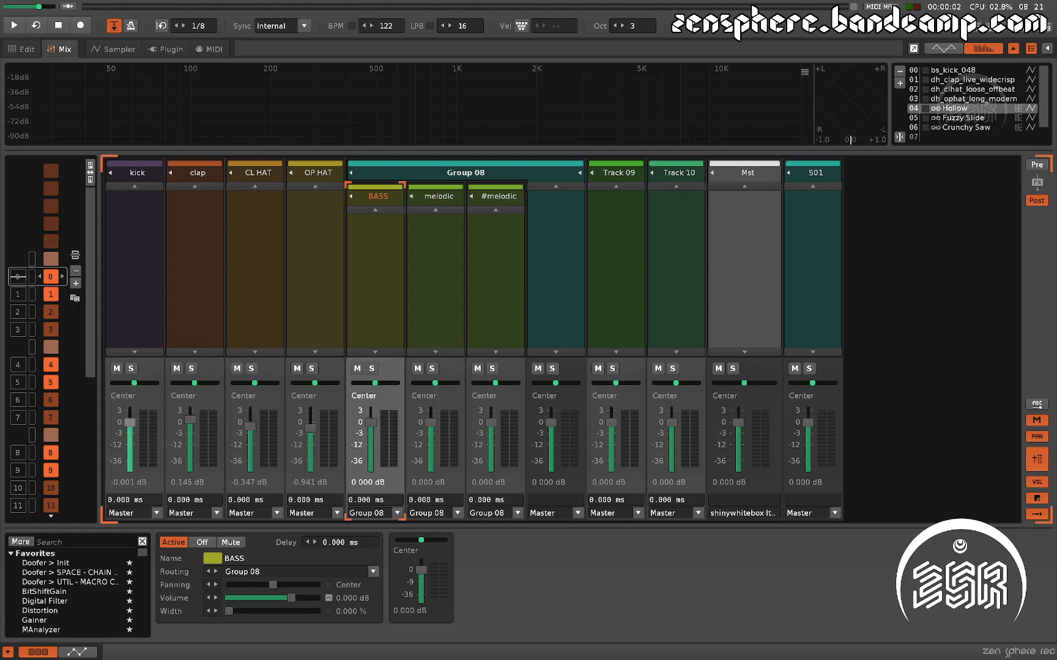
Step: Set the kick track's volume to 0.000 dB and play the song briefly to check its level meter
mouse_move(130, 423)
left_mouse_down()
mouse_move(130, 466)
mouse_move(129, 420)
left_mouse_up()
mouse_move(129, 418)
left_mouse_down()
mouse_move(130, 442)
mouse_move(130, 421)
left_mouse_up()
key("space")
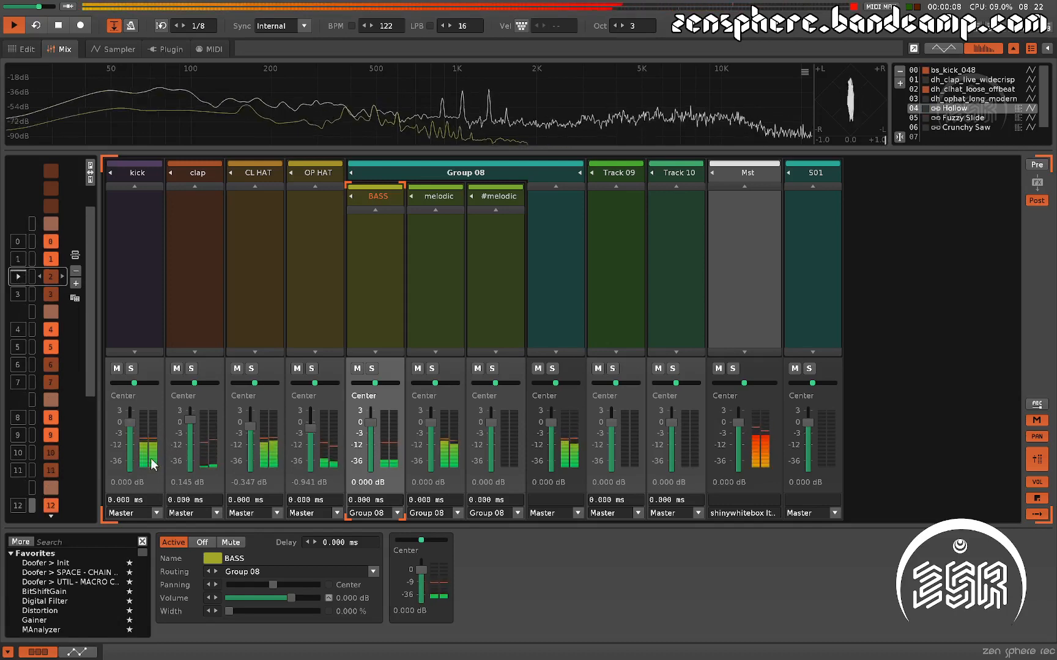
key("space")
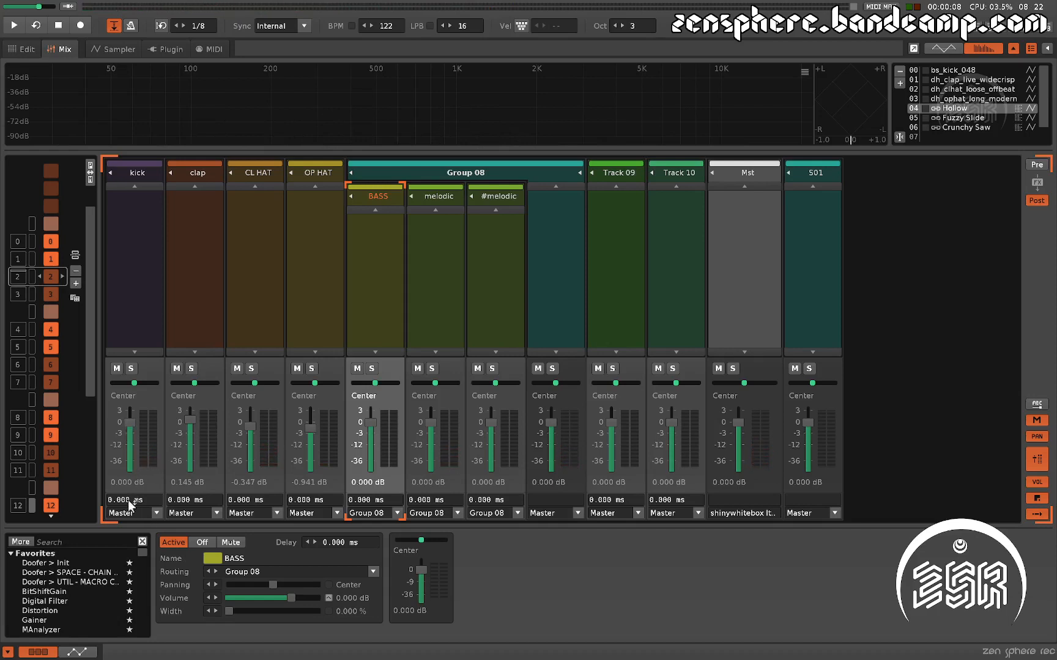
Step: Try a track delay of -6 ms on the kick and reset it to 0 ms
mouse_move(129, 495)
left_mouse_down()
mouse_move(129, 514)
mouse_move(129, 481)
mouse_move(129, 503)
left_mouse_up()
double_click(130, 502)
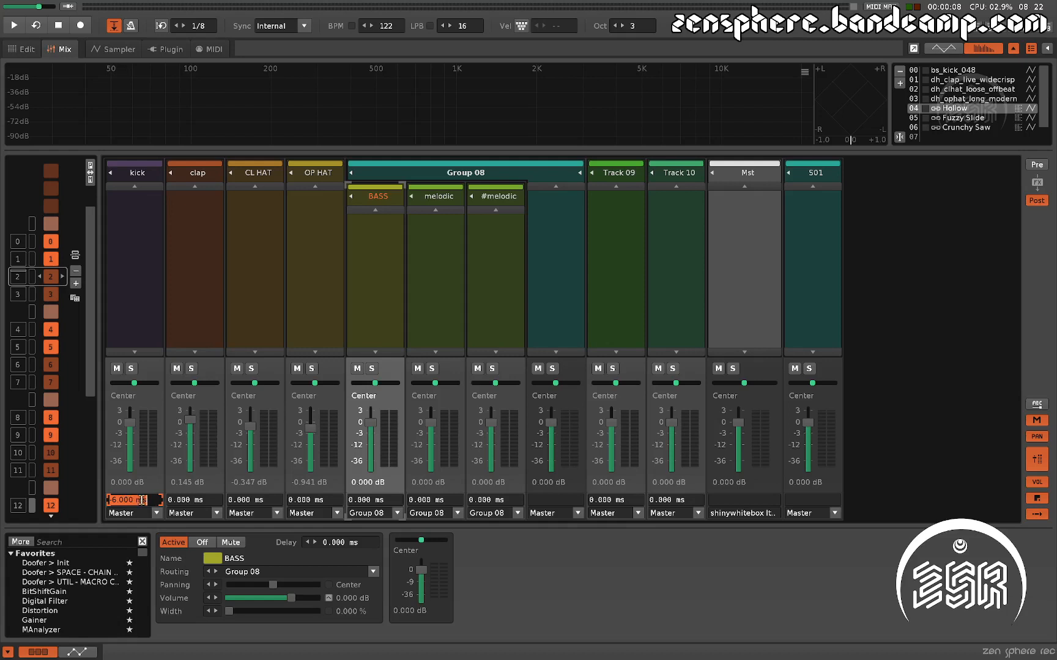
type("0")
key("Return")
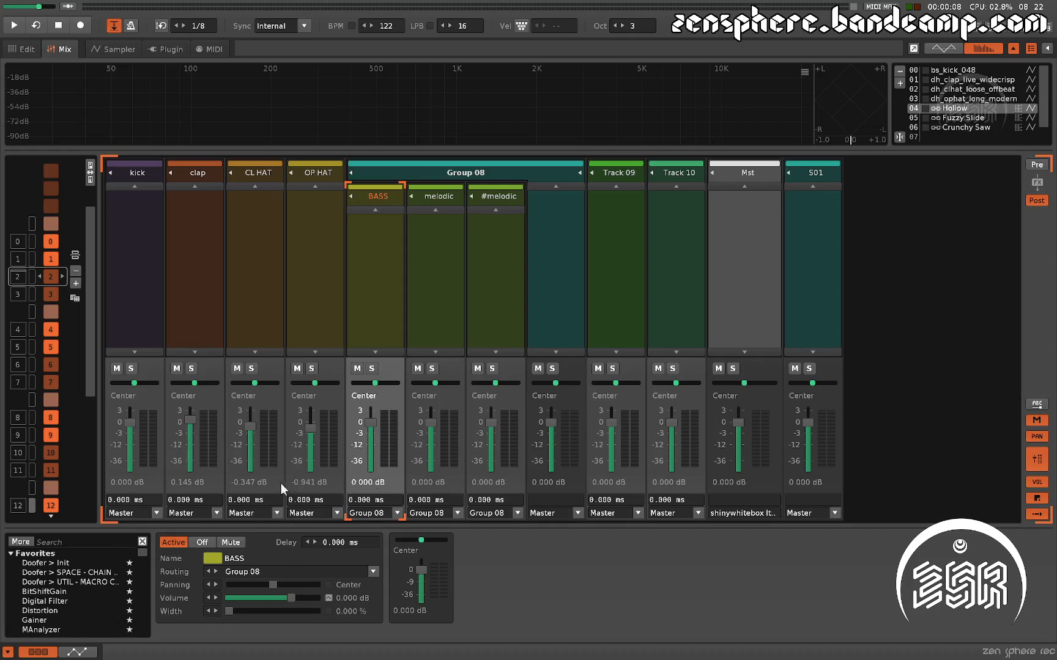
Step: Try a track delay of -5 ms and -15 ms on CL HAT during playback and reset it to 0 ms
left_click_drag(260, 492, 260, 507)
key("space")
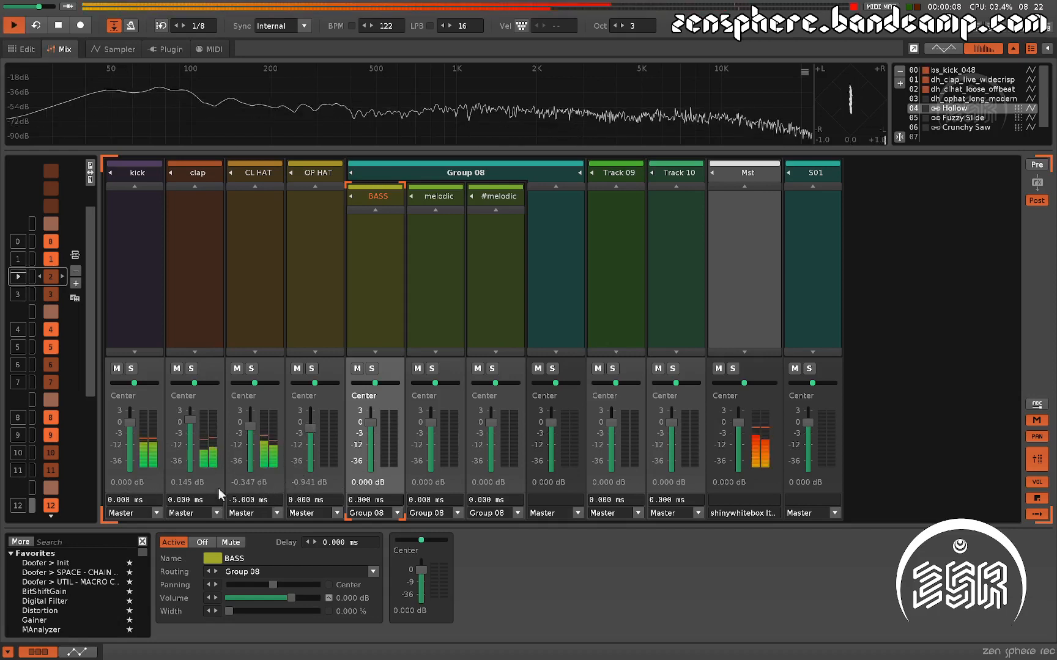
mouse_move(248, 501)
left_mouse_down()
mouse_move(249, 477)
mouse_move(248, 501)
left_mouse_up()
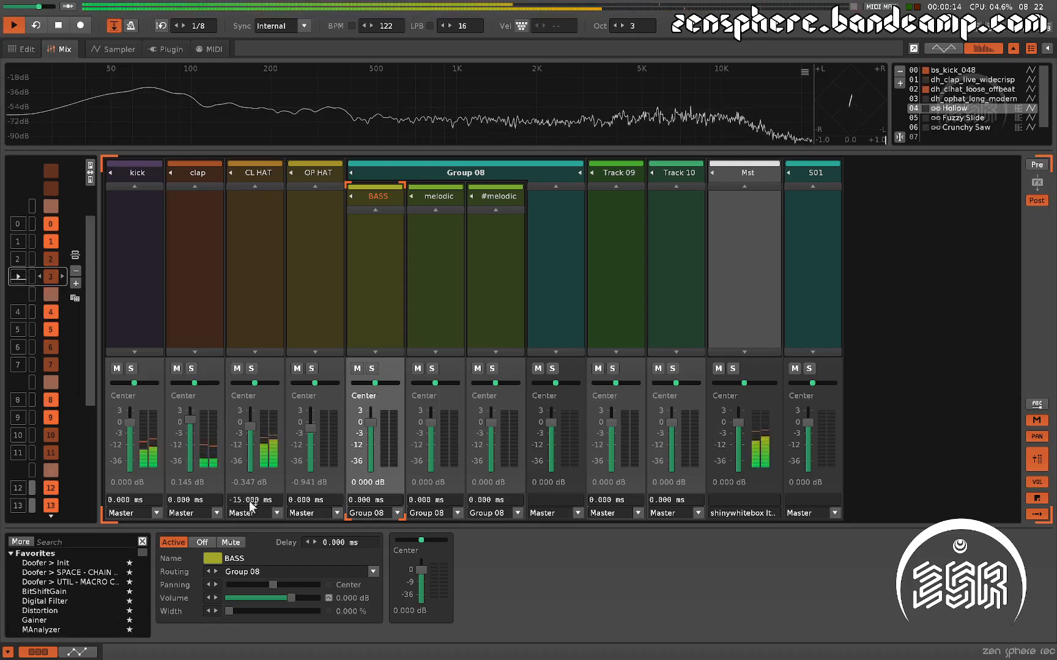
key("space")
double_click(248, 501)
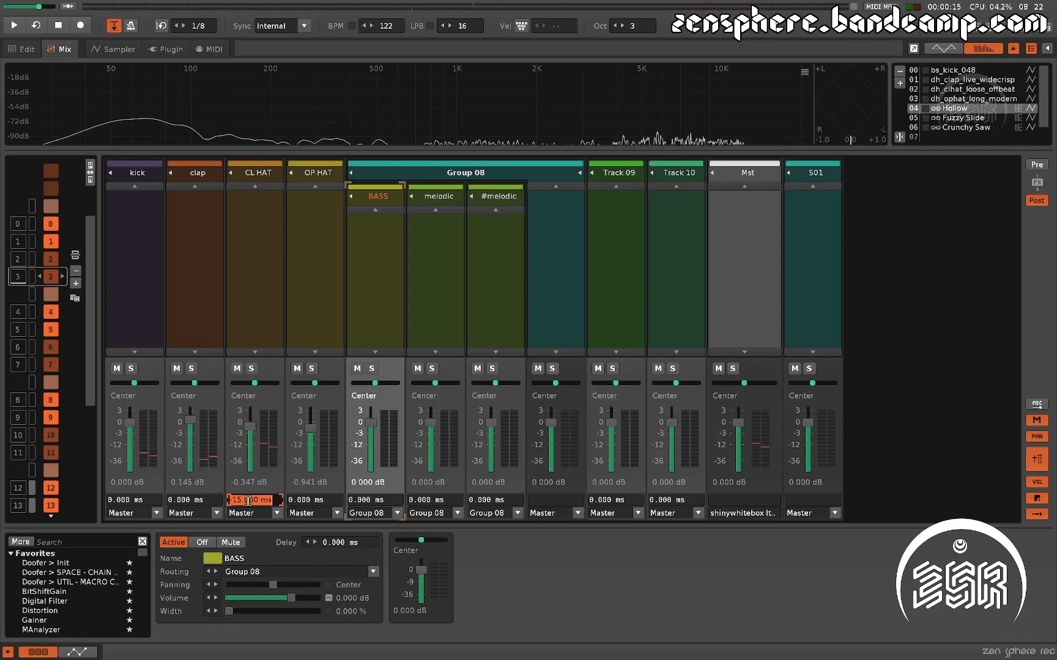
type("0")
key("Return")
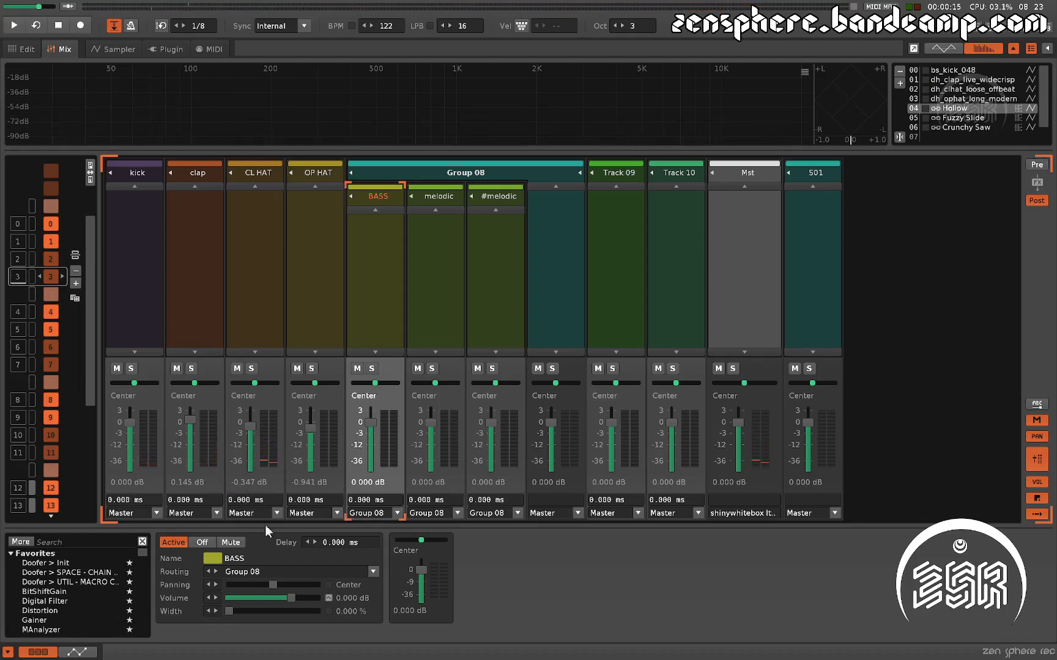
Step: Inspect the kick track's output routing options and switch its state through Off and Mute back to Active
left_click(136, 512)
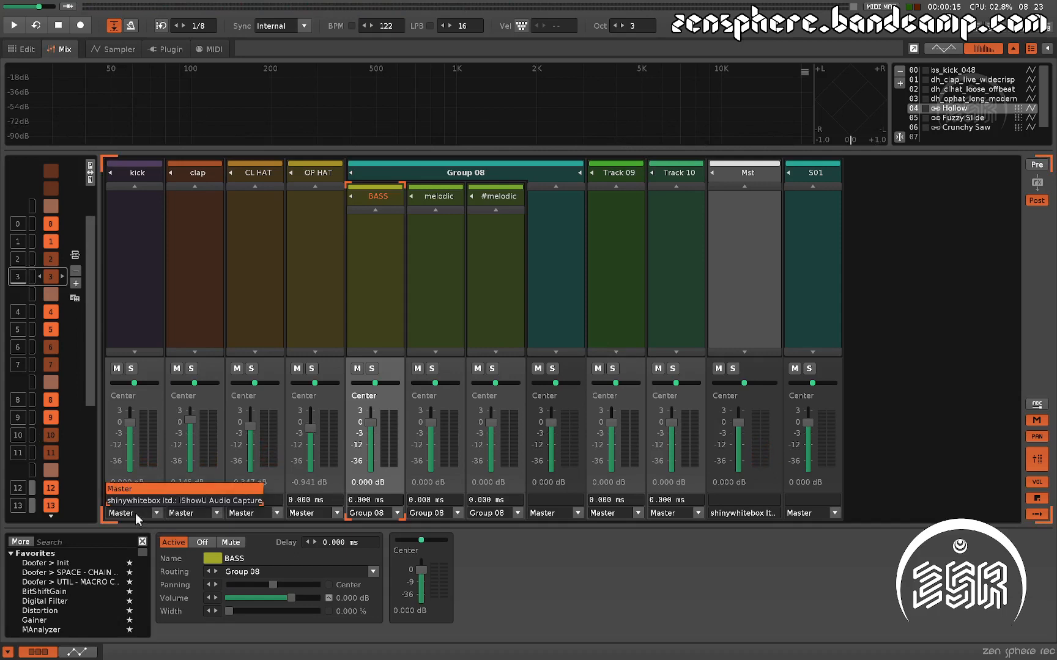
left_click(135, 513)
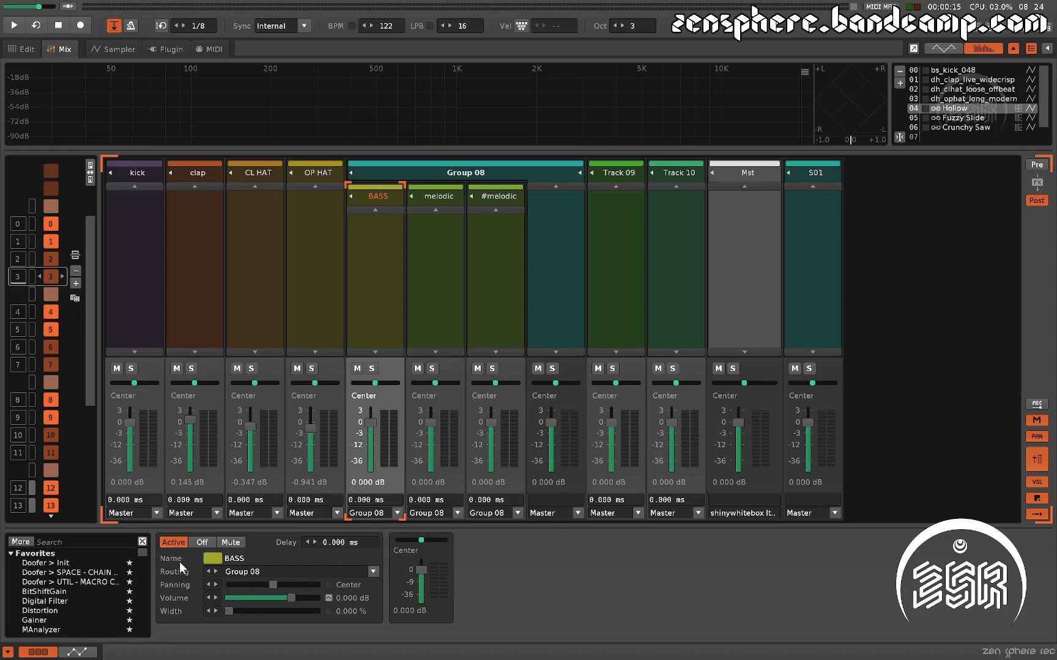
left_click(112, 290)
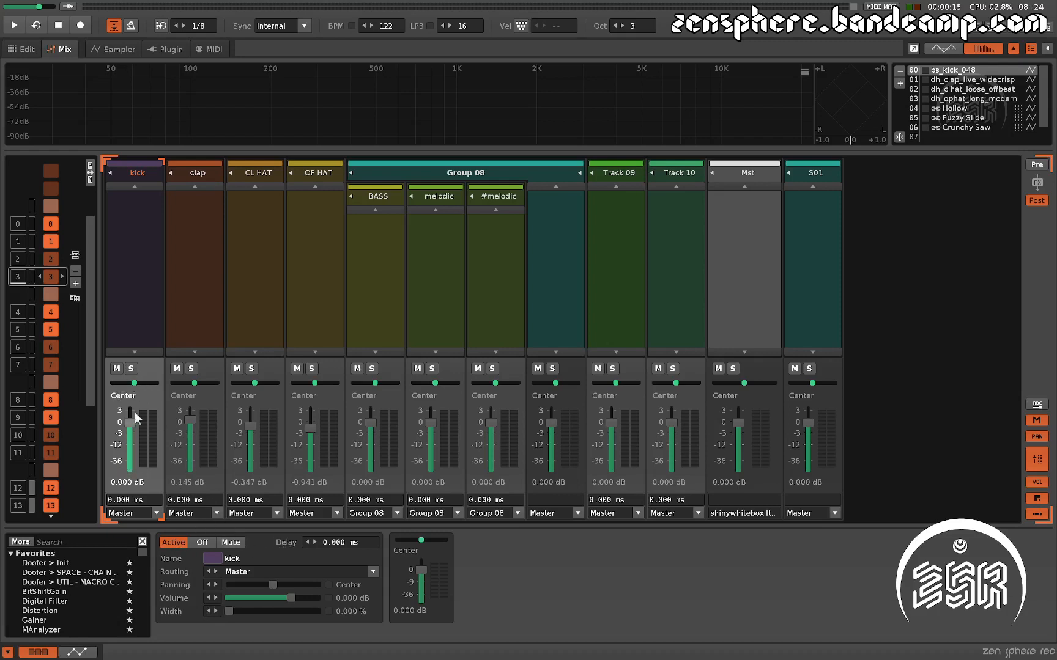
left_click(202, 542)
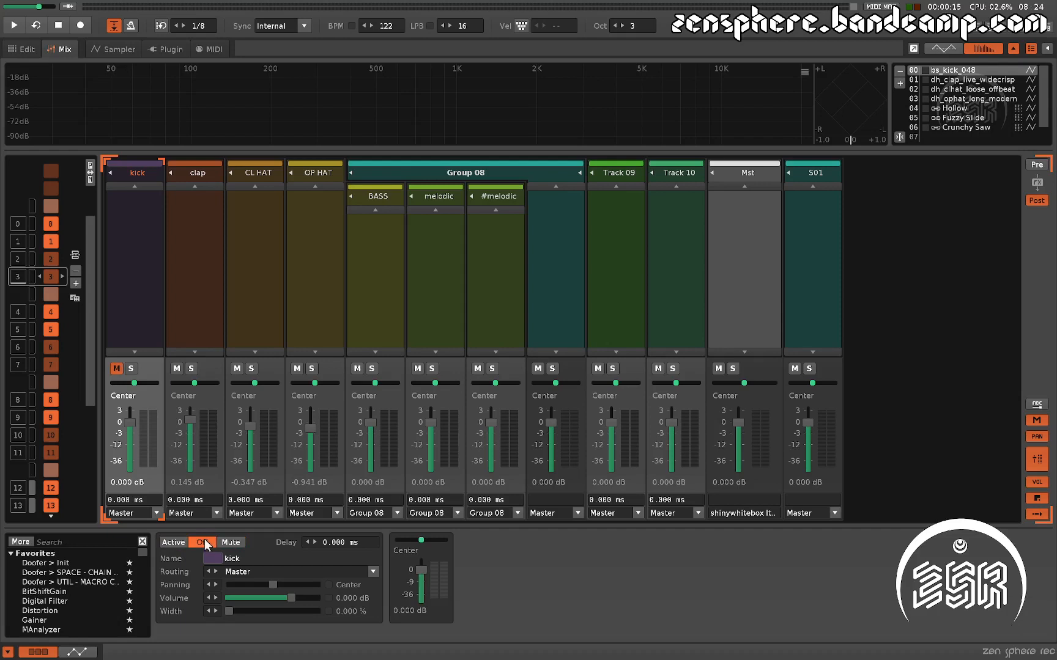
left_click(231, 542)
left_click(174, 542)
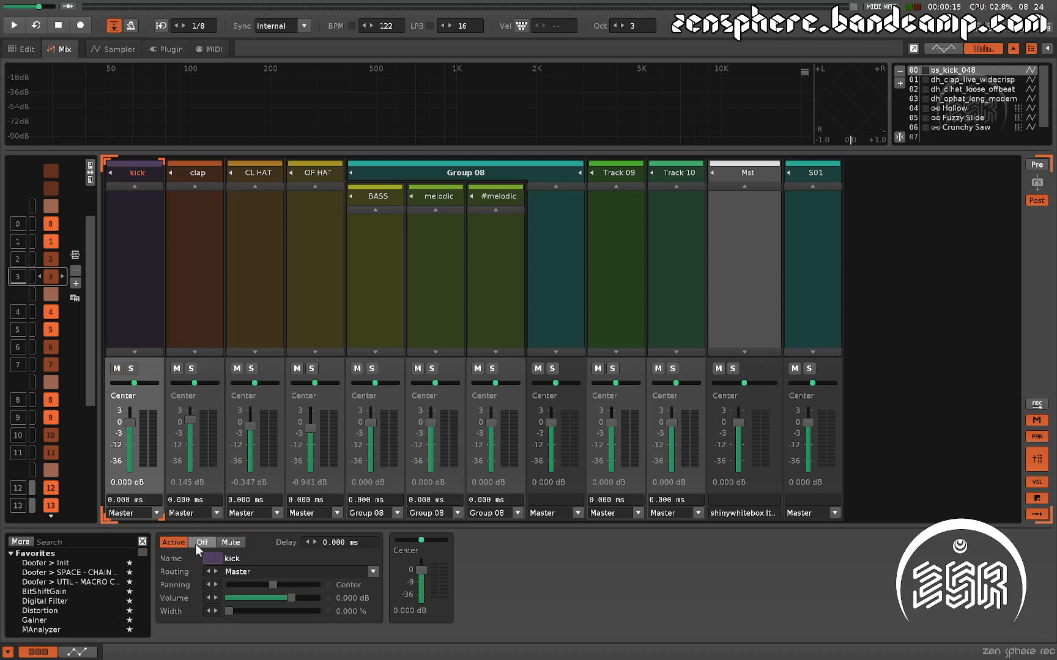
Step: Toggle mute on the kick track on and off, and do the same with its solo state
left_click(116, 368)
left_click(116, 369)
left_click(132, 368)
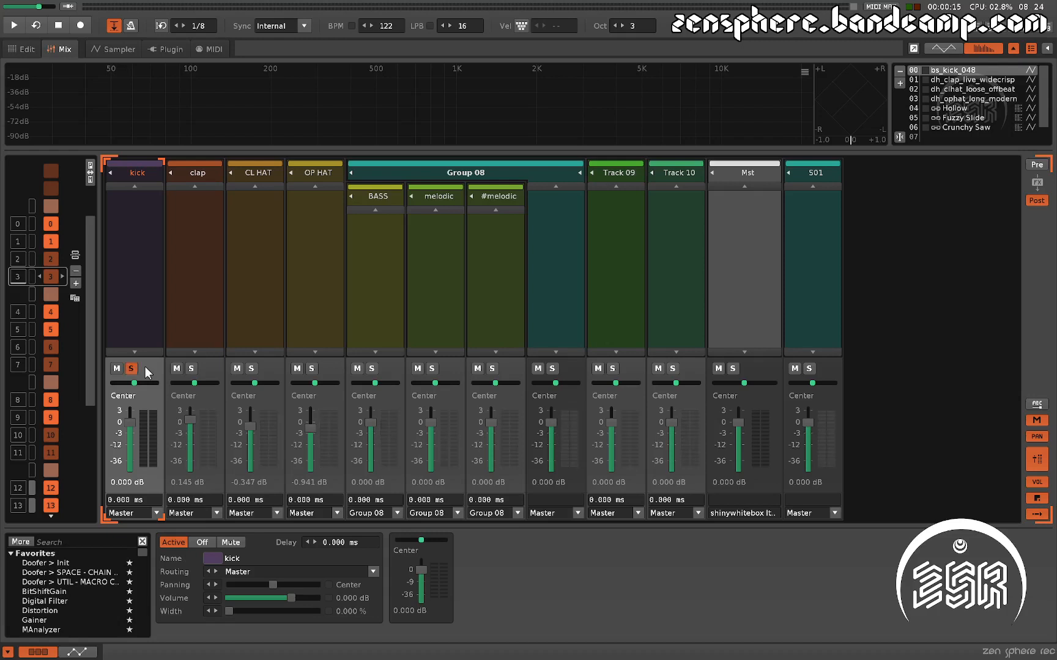
left_click(132, 368)
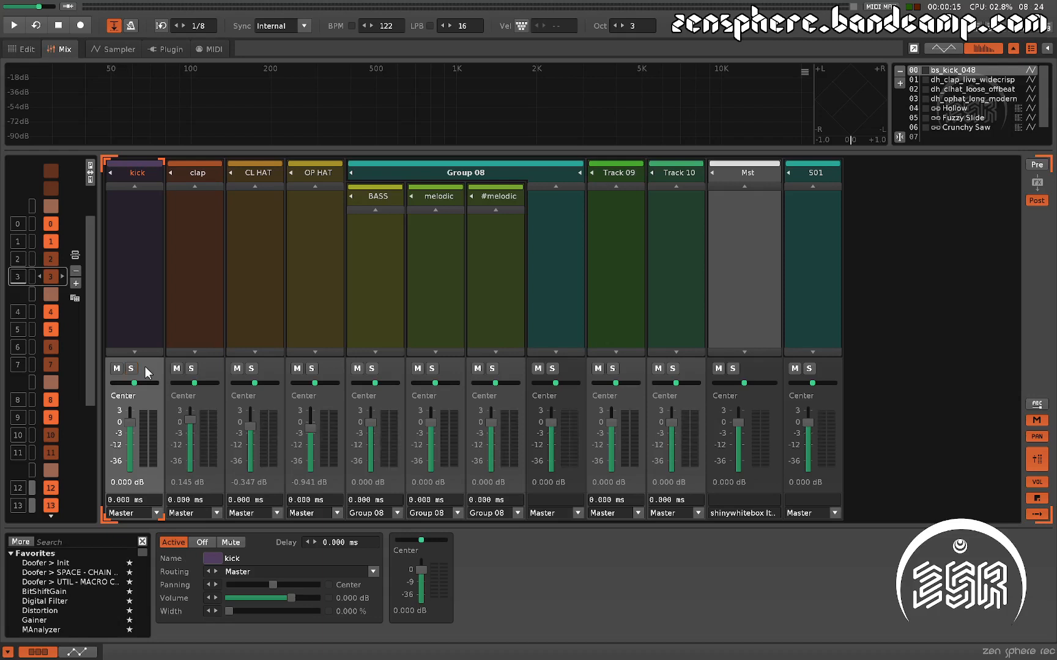
left_click(132, 368)
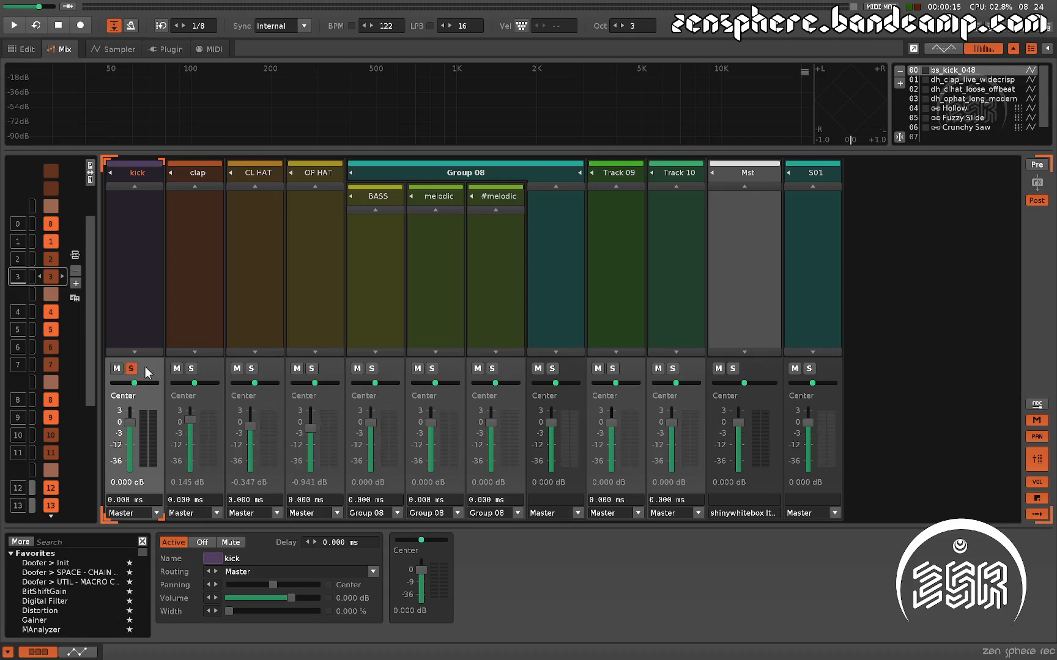
left_click(145, 369)
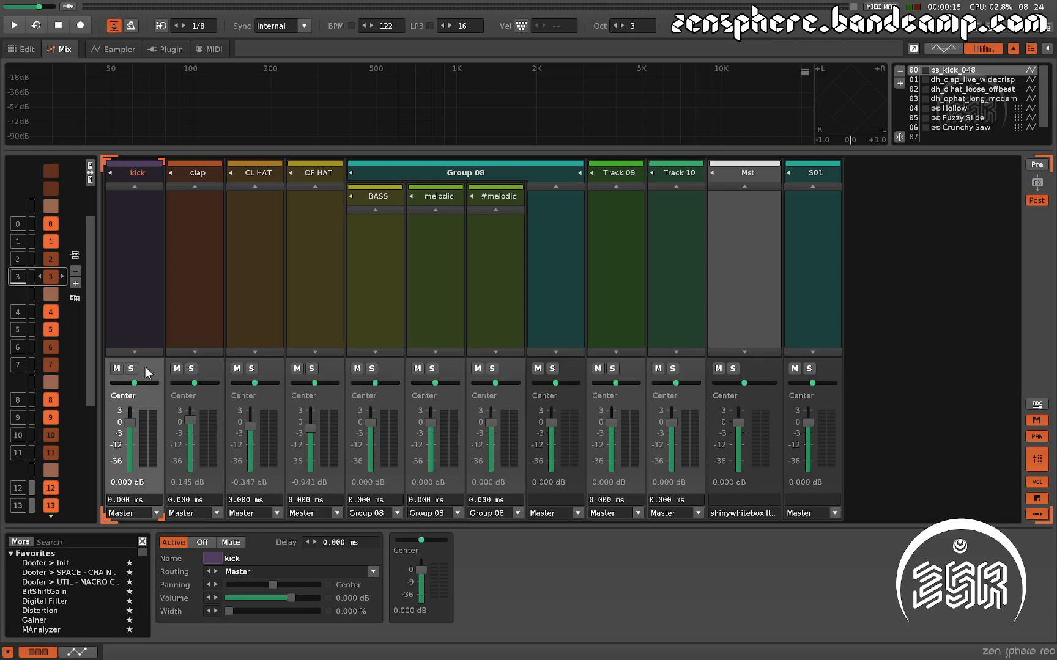
Step: Toggle the kick track's mute on and off, and solo the kick and CL HAT tracks
key("ctrl+F10")
key("ctrl+F10")
key("ctrl+F11")
key("Tab")
key("Tab")
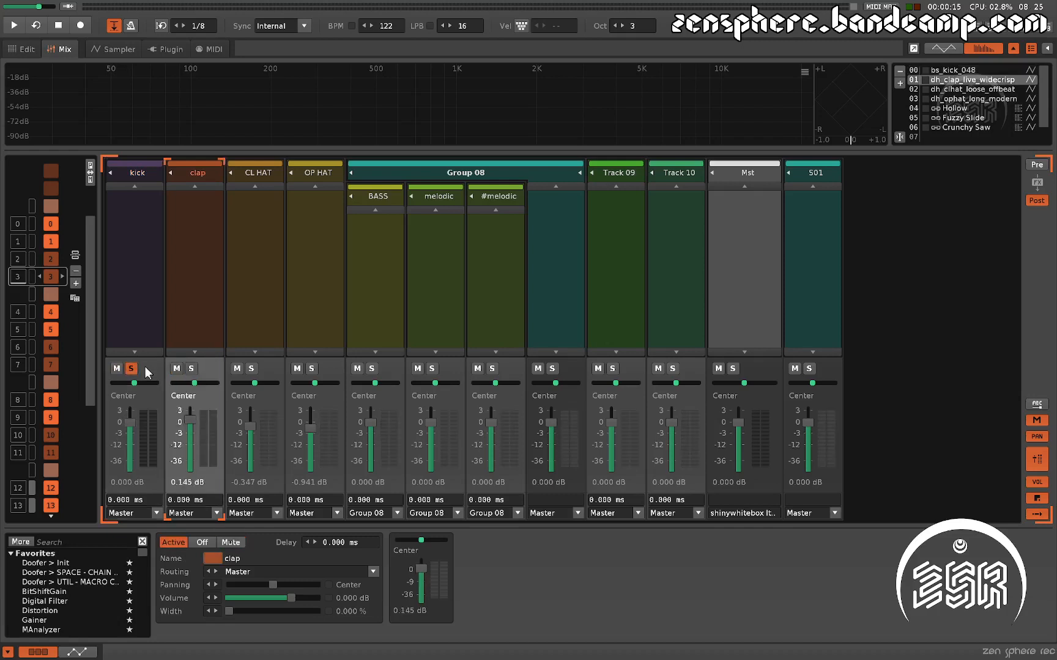
key("ctrl+F11")
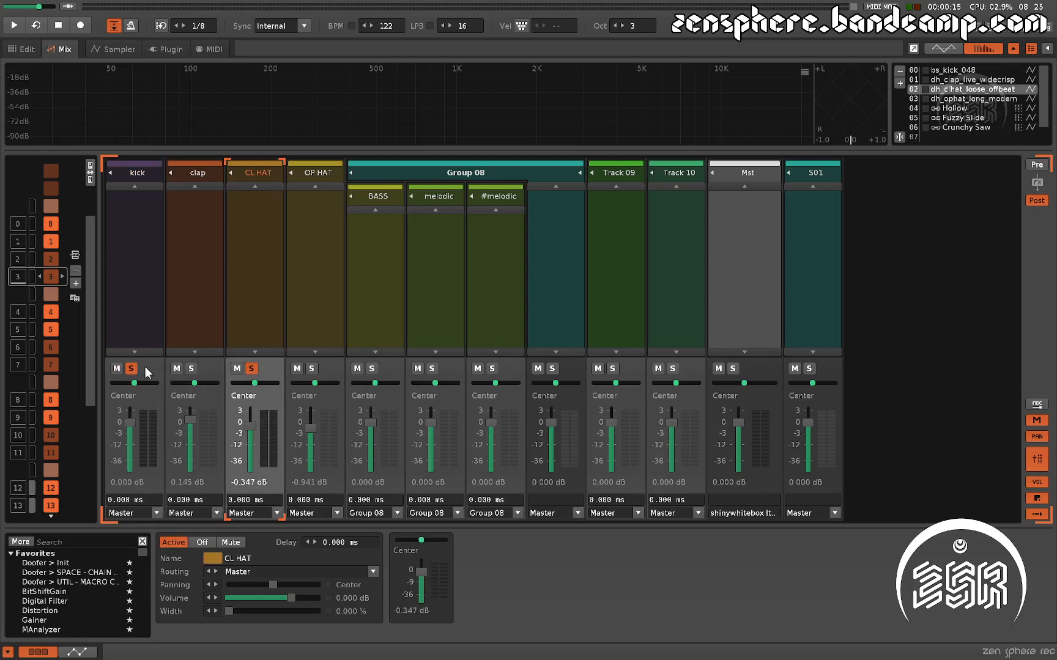
Step: Move the track selection from CL HAT to the Mst master track
key("shift+Tab")
key("shift+Tab")
key("shift+Tab")
key("shift+Tab")
key("shift+Tab")
key("shift+Tab")
key("shift+Tab")
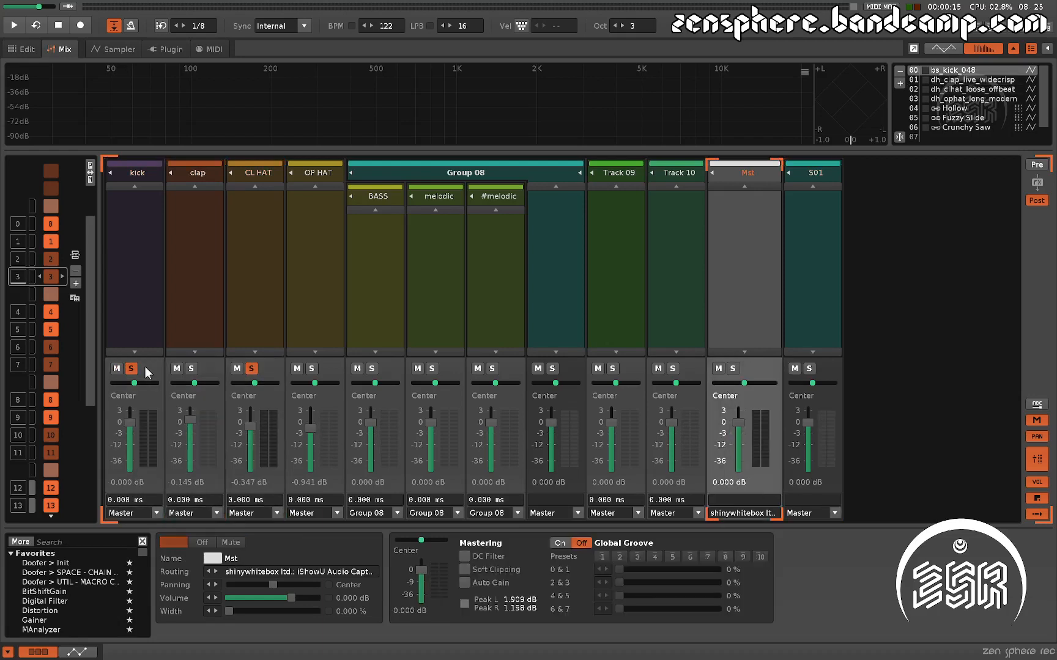
Step: Move the track selection around to the kick track and turn off its solo
key("Tab")
key("Tab")
key("Tab")
key("Tab")
key("Tab")
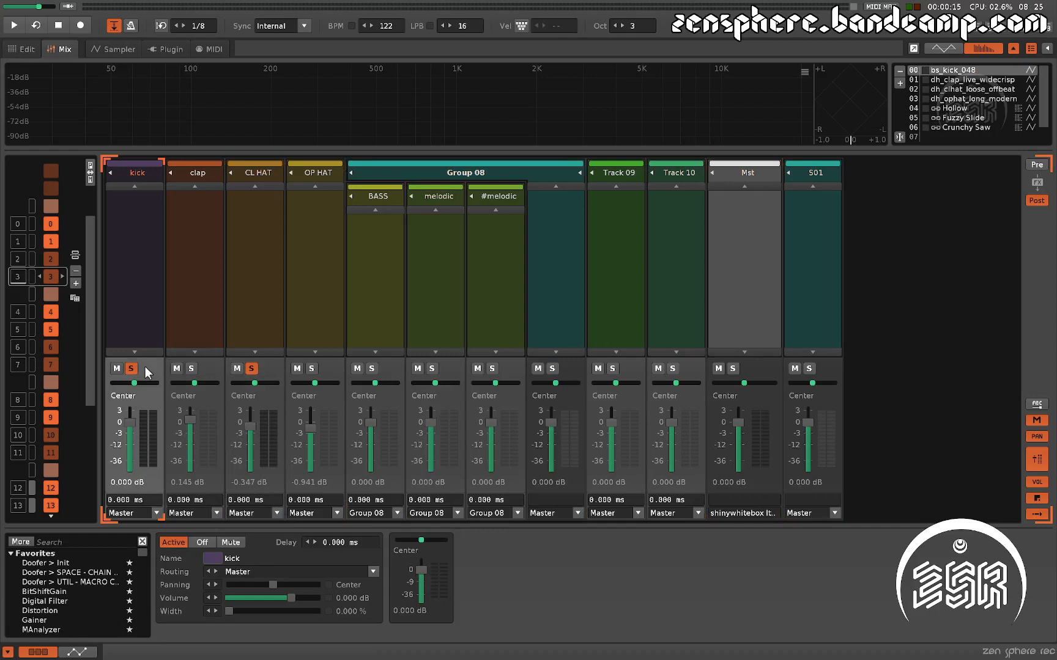
key("ctrl+F11")
Step: Move the selection to the CL HAT track and turn off its solo
key("Tab")
key("Tab")
key("Tab")
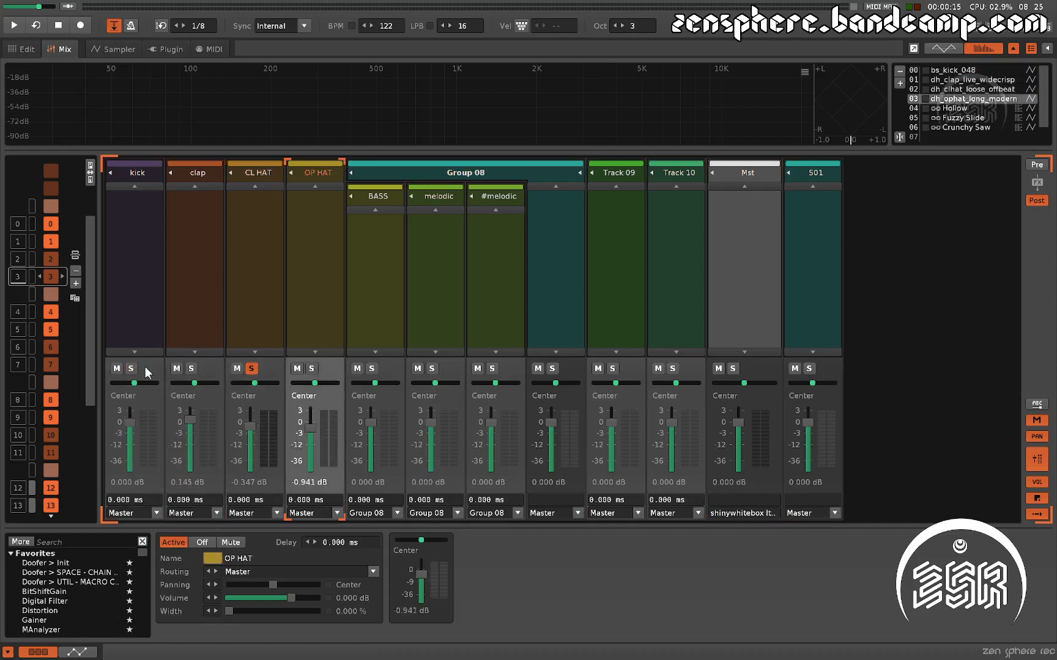
key("shift+Tab")
key("ctrl+F11")
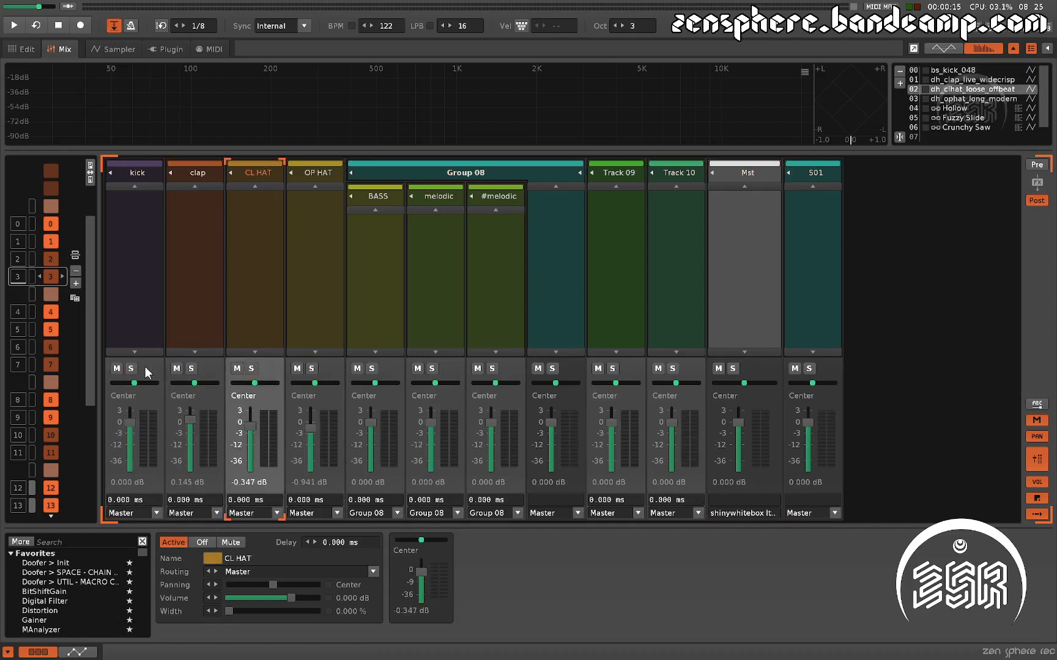
Step: Start playback, solo the CL HAT and clap tracks together, and turn both solos off again
key("space")
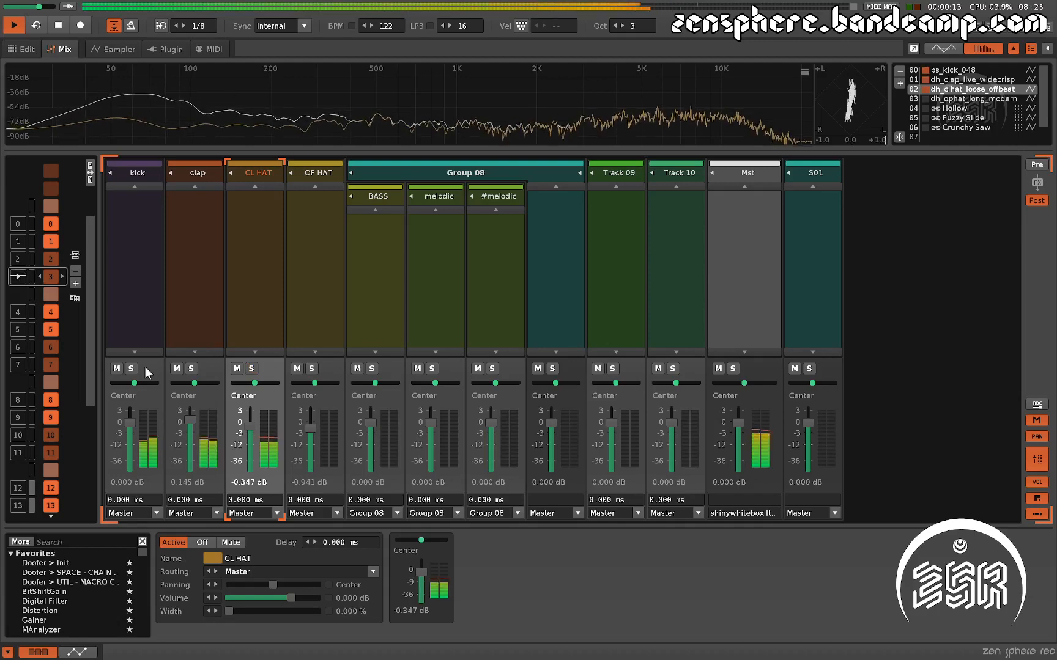
key("ctrl+F11")
key("shift+Tab")
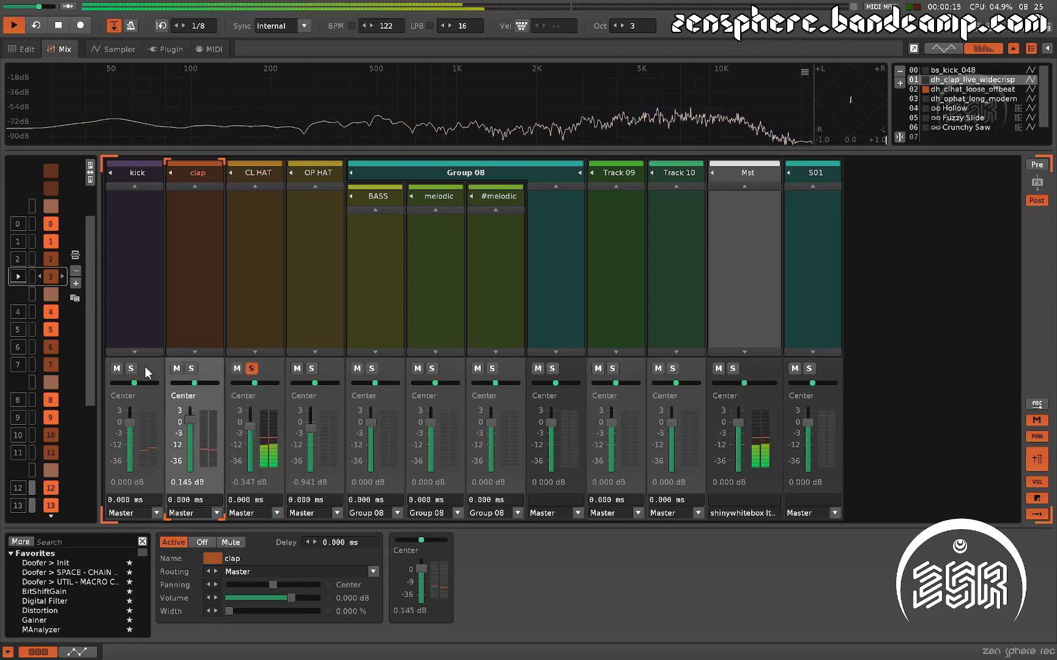
key("ctrl+F11")
key("Tab")
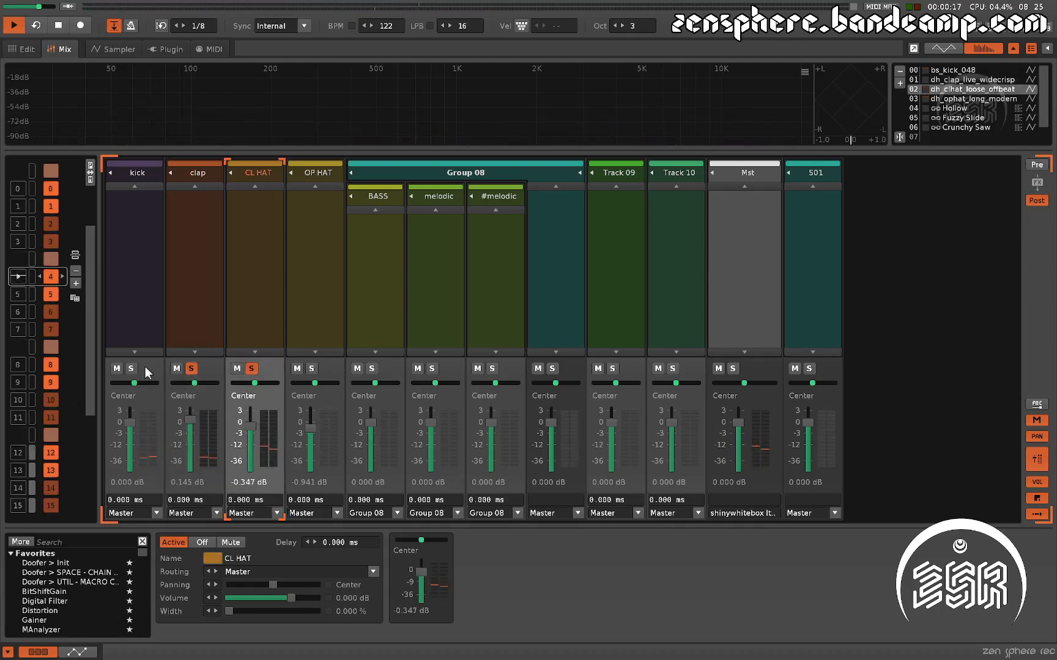
key("ctrl+F11")
key("shift+Tab")
key("ctrl+F11")
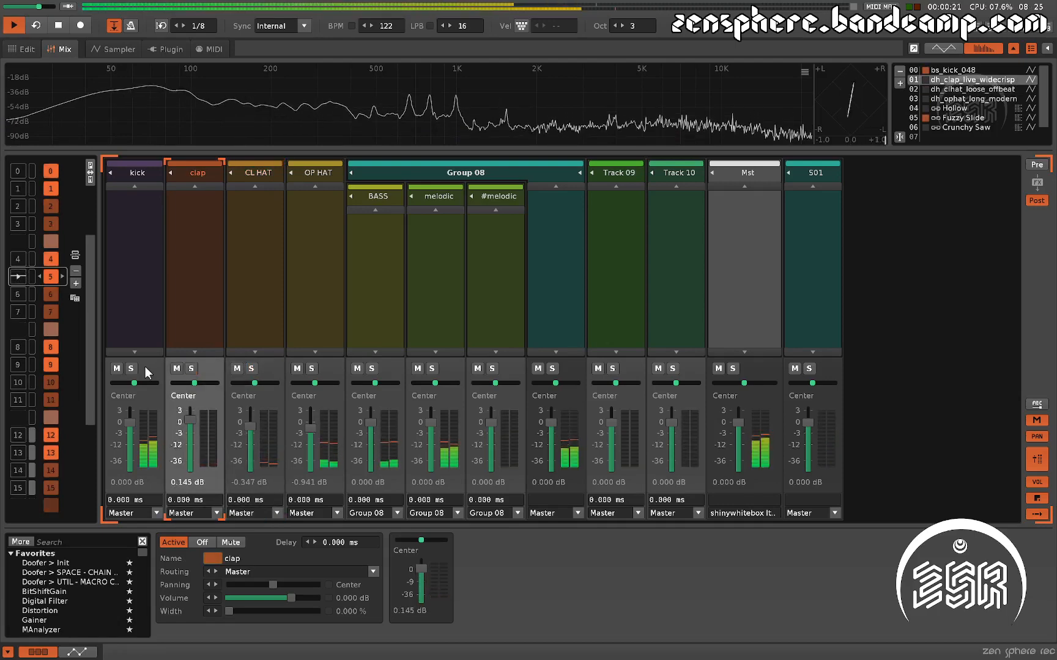
Step: Solo the BASS track during playback and move the selection to its parent track, Group 08
key("Tab")
key("Tab")
key("Tab")
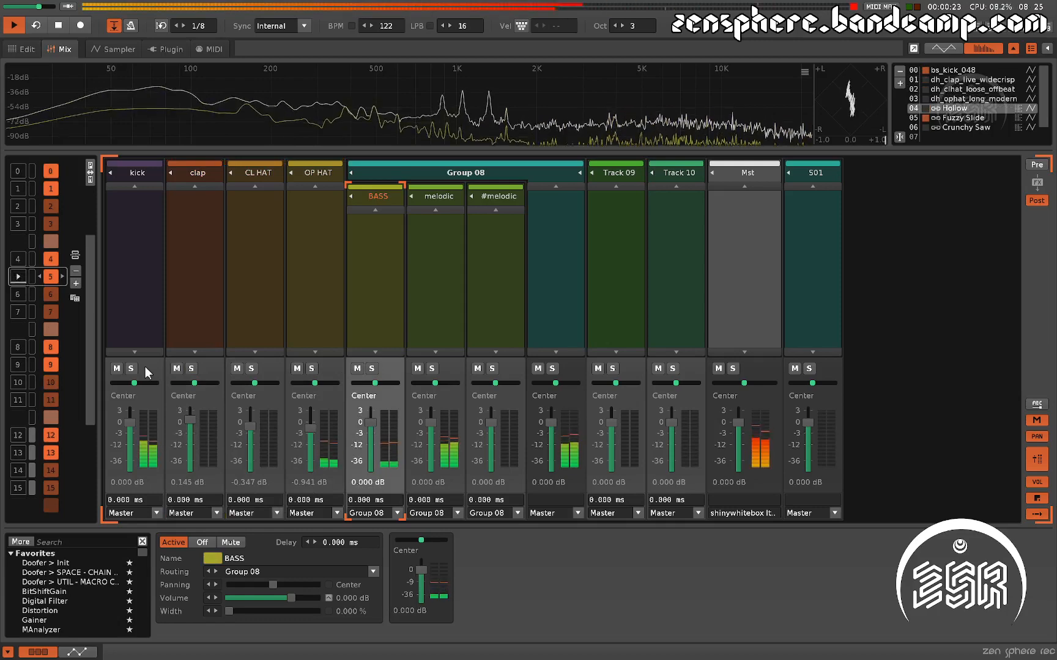
key("ctrl+F11")
key("Tab")
key("Tab")
key("Tab")
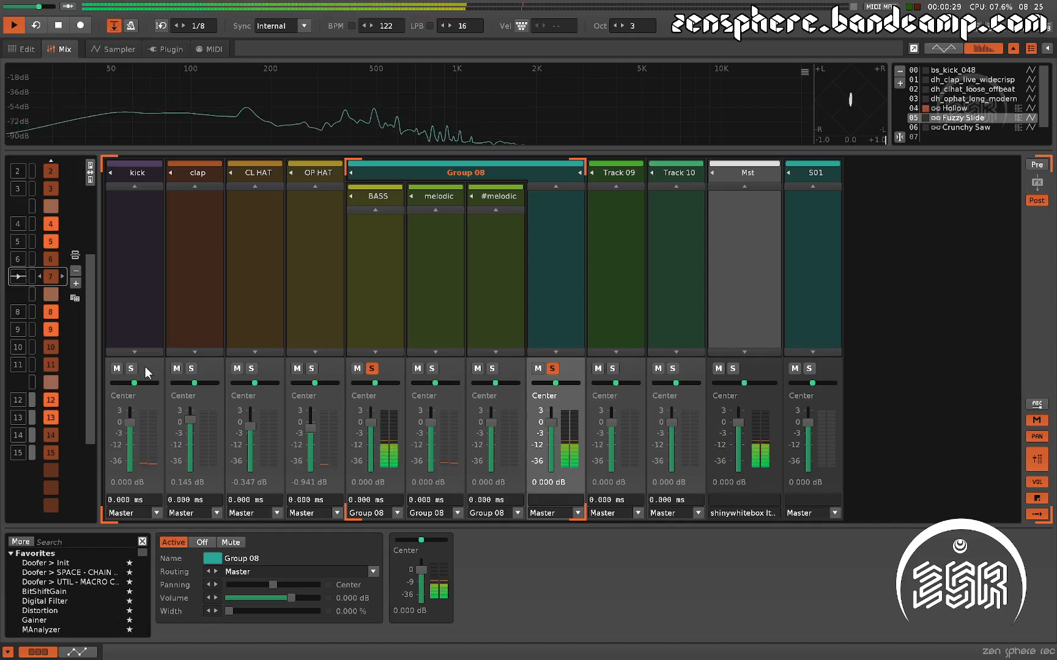
Step: Compare the BASS and Group 08 channels by moving the selection between them, and turn off the solo from Group 08
key("shift+Tab")
key("shift+Tab")
key("shift+Tab")
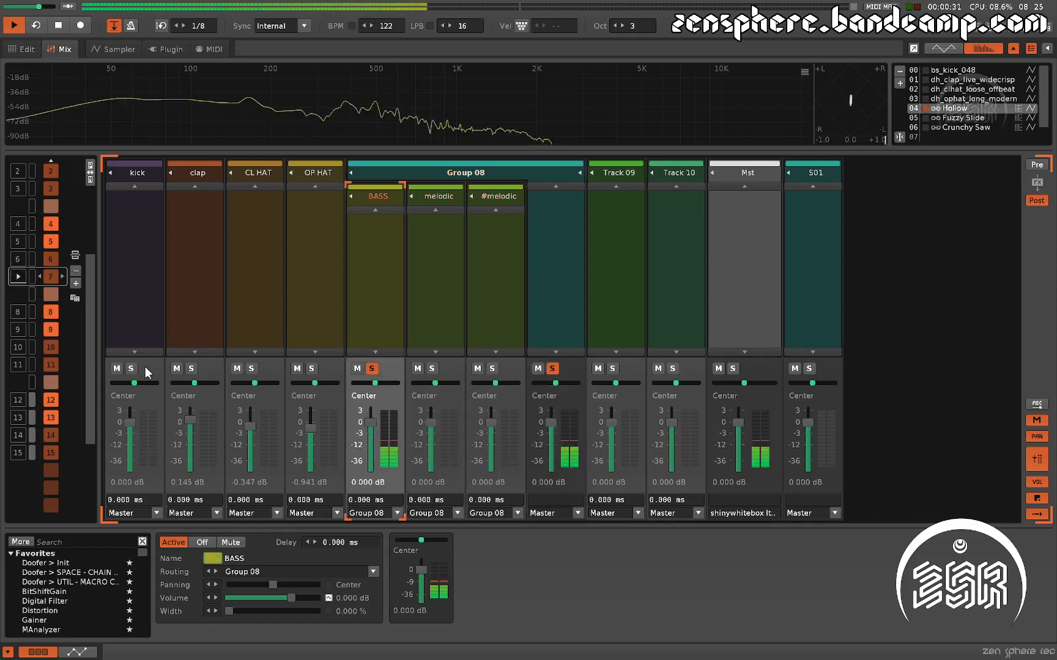
key("Tab")
key("Tab")
key("Tab")
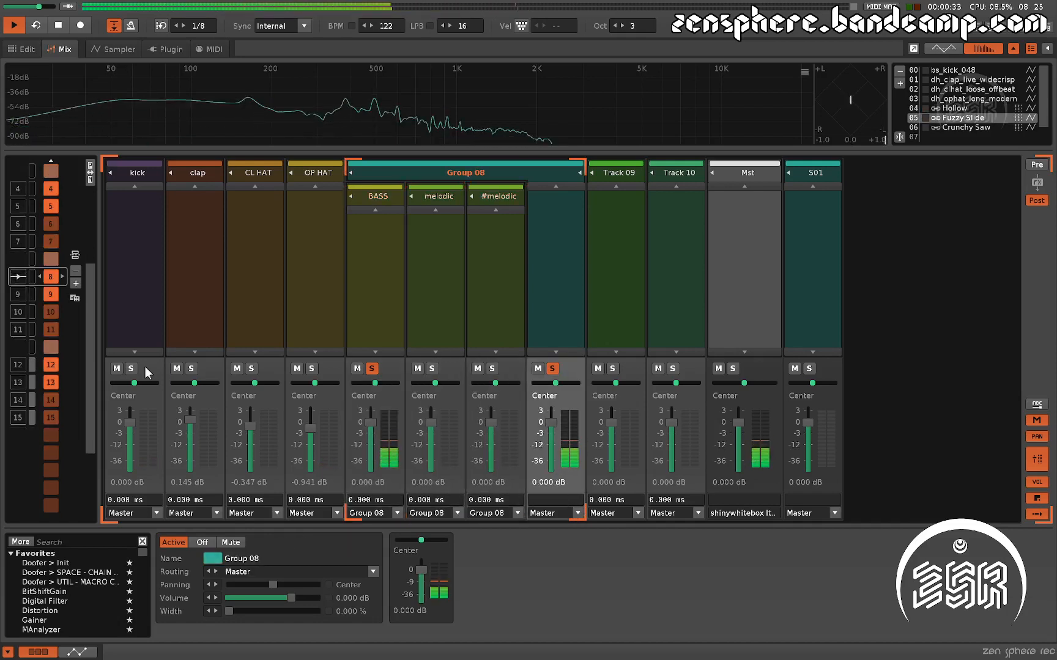
key("ctrl+backslash")
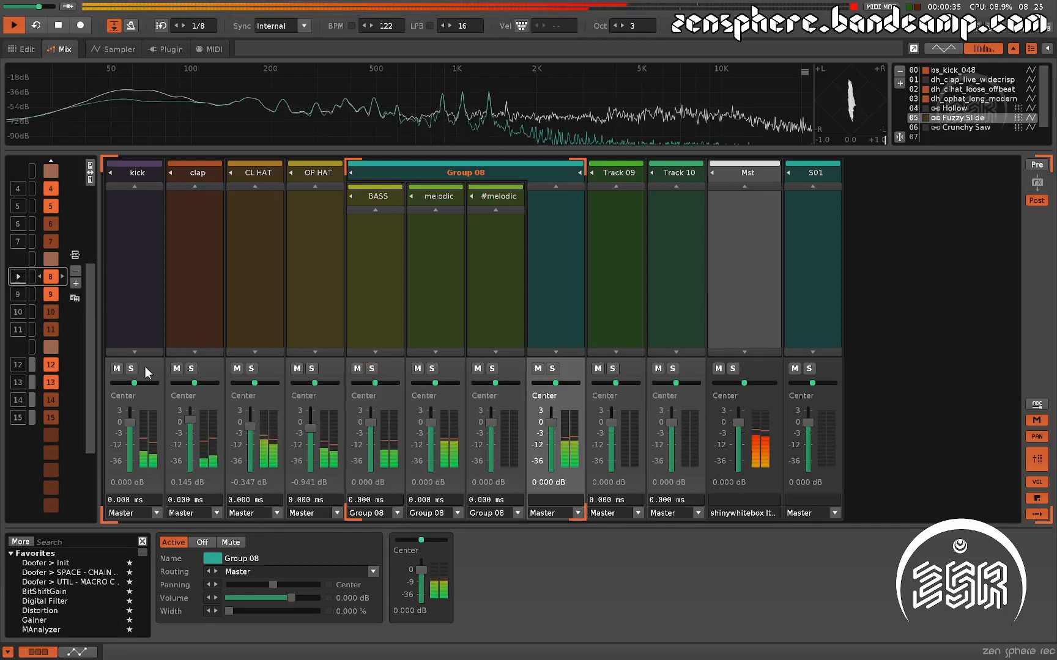
Step: Toggle solo on and off for the BASS track within Group 08, and stop playback
key("shift+Tab")
key("shift+Tab")
key("shift+Tab")
key("ctrl+backslash")
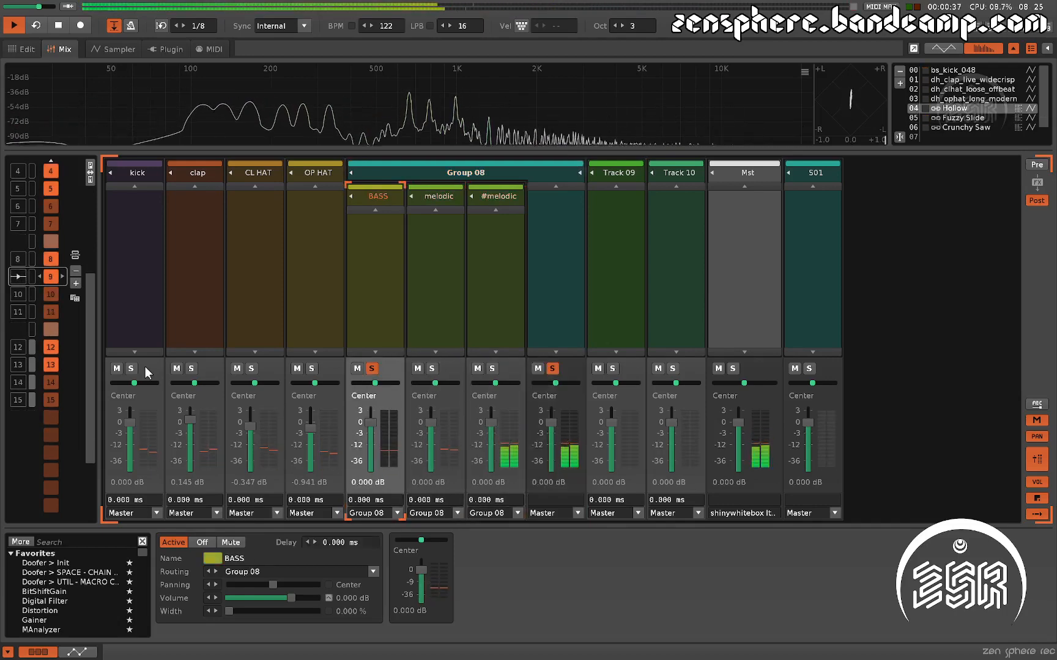
key("ctrl+backslash")
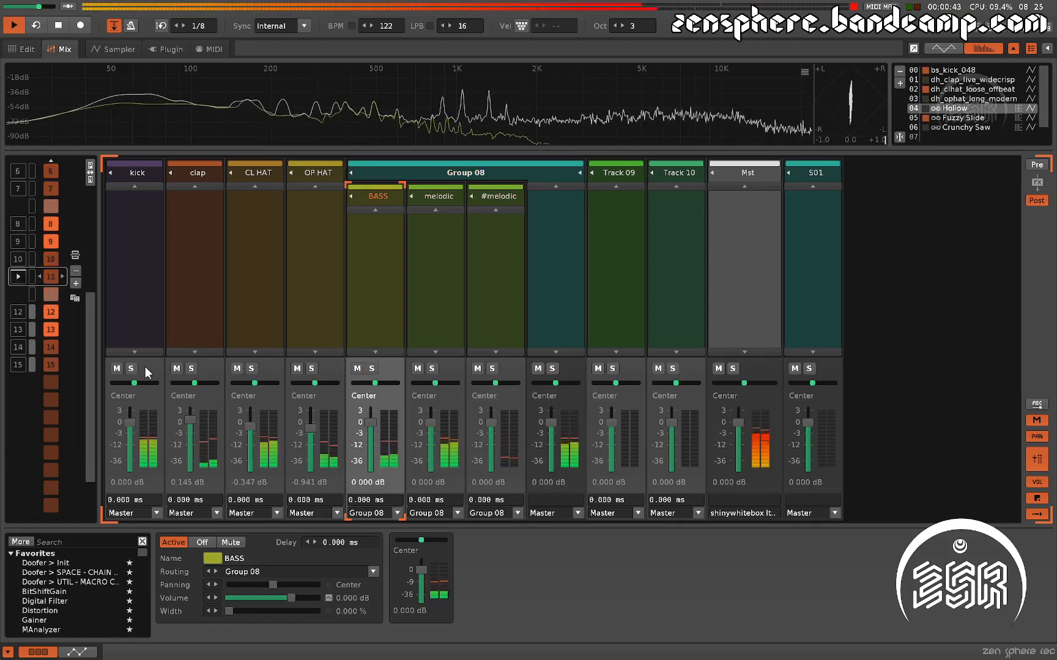
key("space")
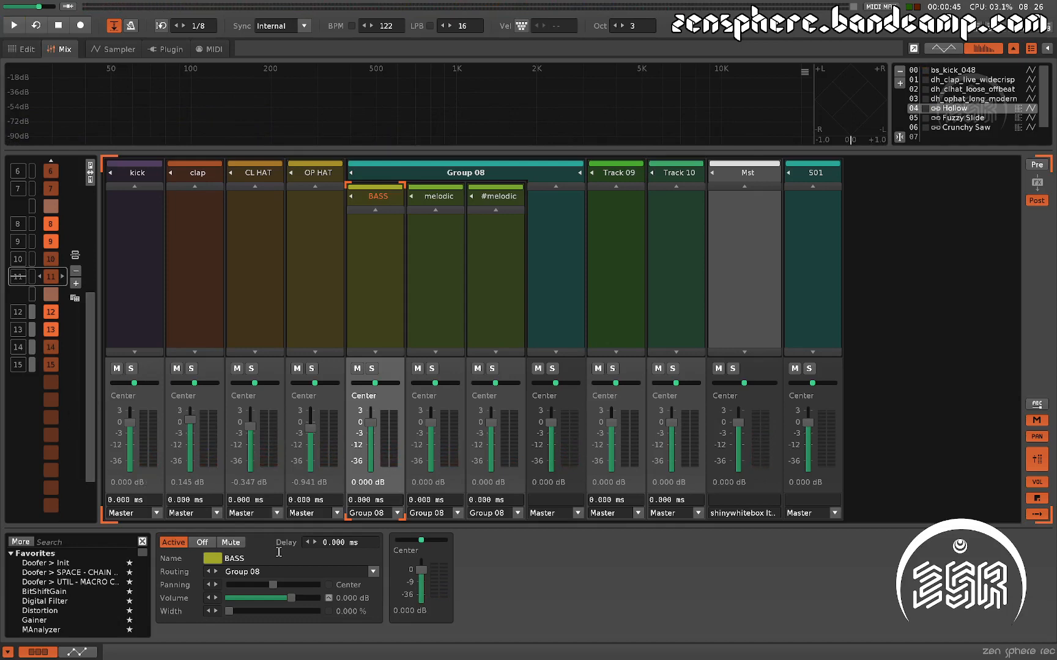
Step: Inspect the BASS track's output routing options, and shift its pre panning to the left and back to Center
left_click(251, 572)
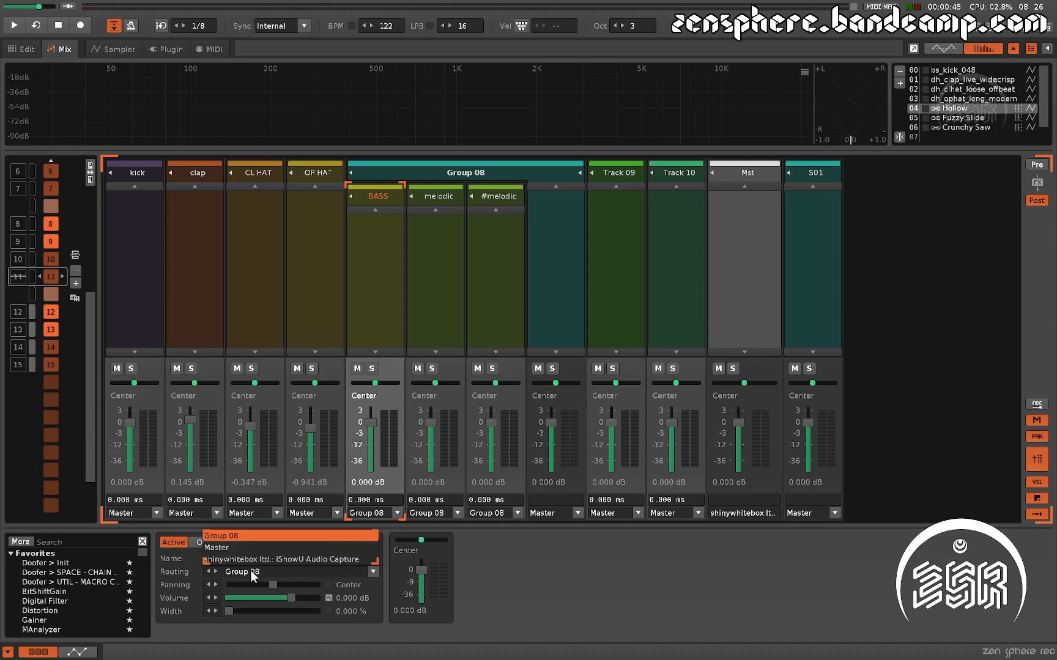
left_click(251, 573)
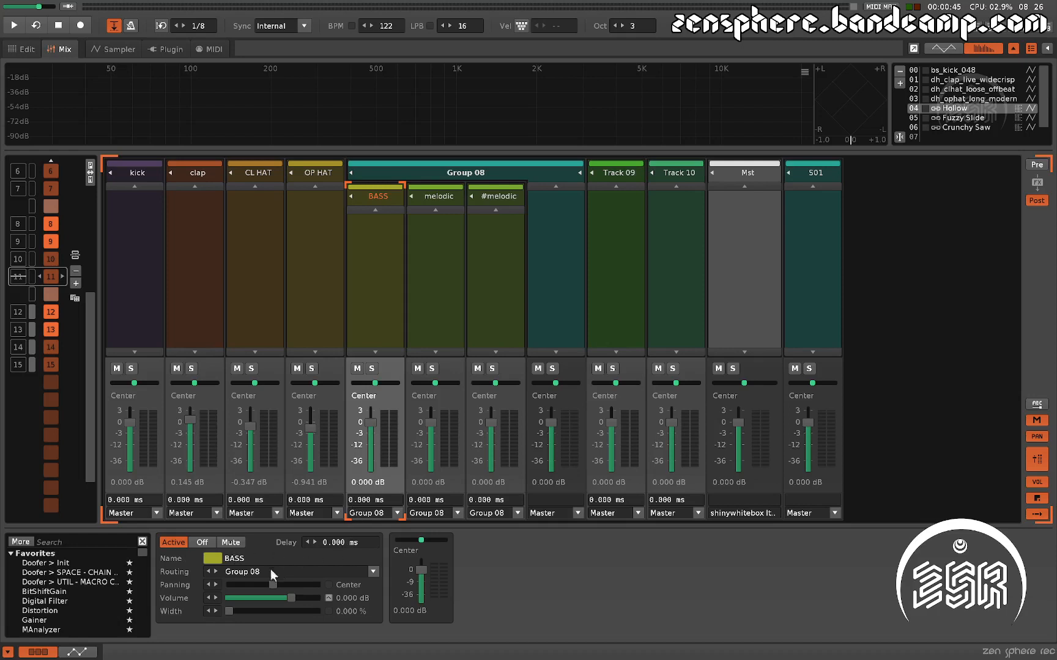
mouse_move(273, 585)
left_mouse_down()
mouse_move(260, 584)
mouse_move(286, 585)
mouse_move(254, 584)
left_mouse_up()
double_click(274, 584)
Step: Solo the kick track and start playback
left_click(130, 369)
left_click(148, 375)
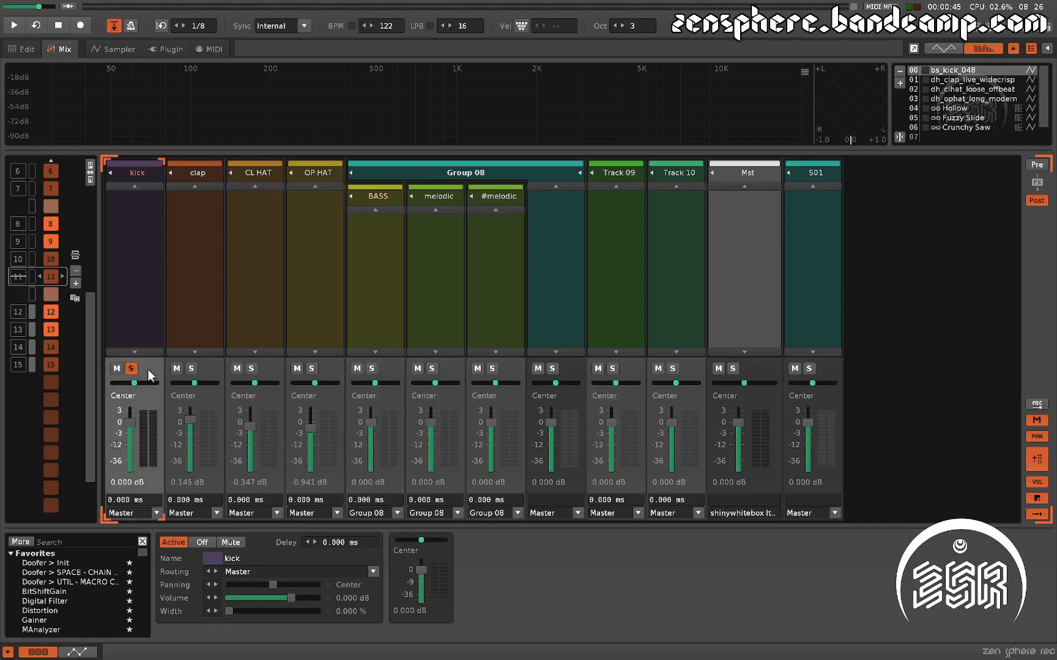
key("space")
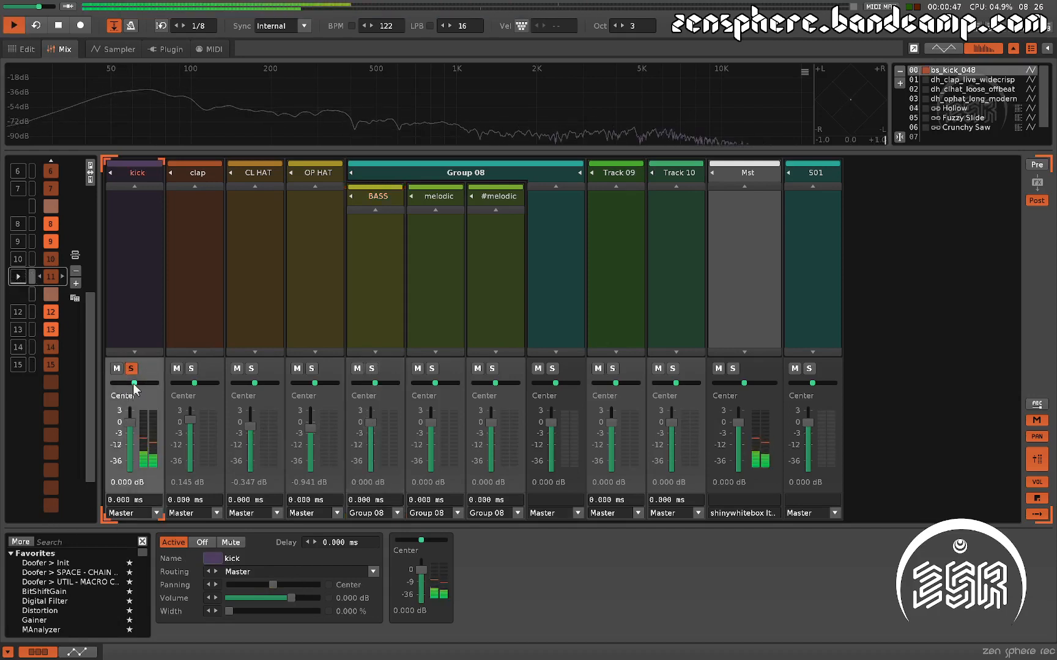
Step: Pan the kick track's post fader to 50 L, and sweep its pre panning from 50 R through Center to 50 L
left_click_drag(134, 383, 116, 387)
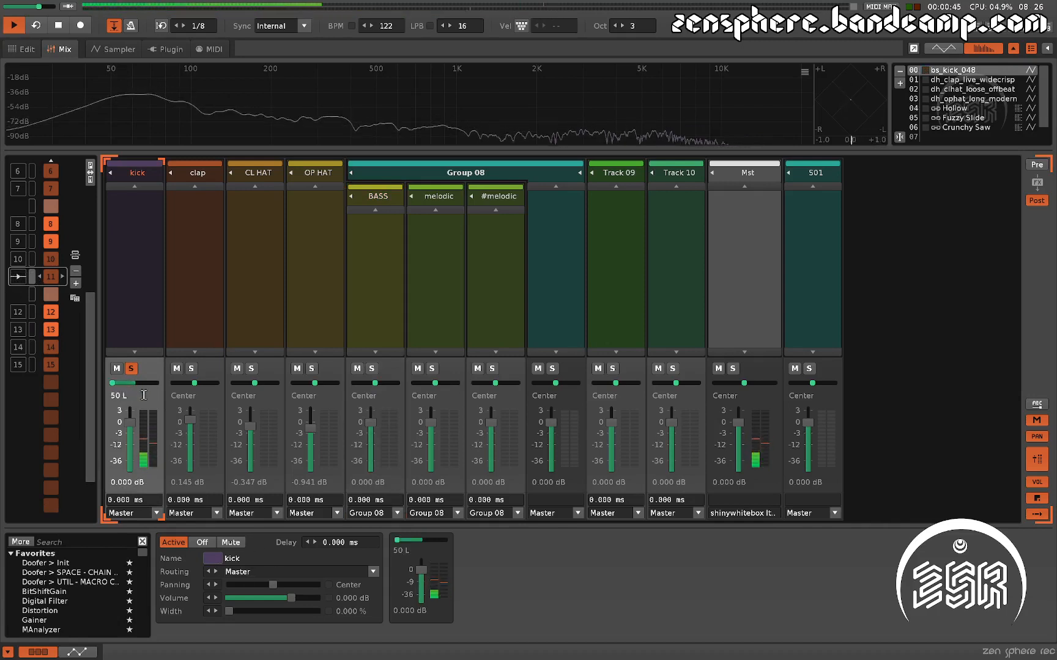
left_click_drag(294, 582, 317, 584)
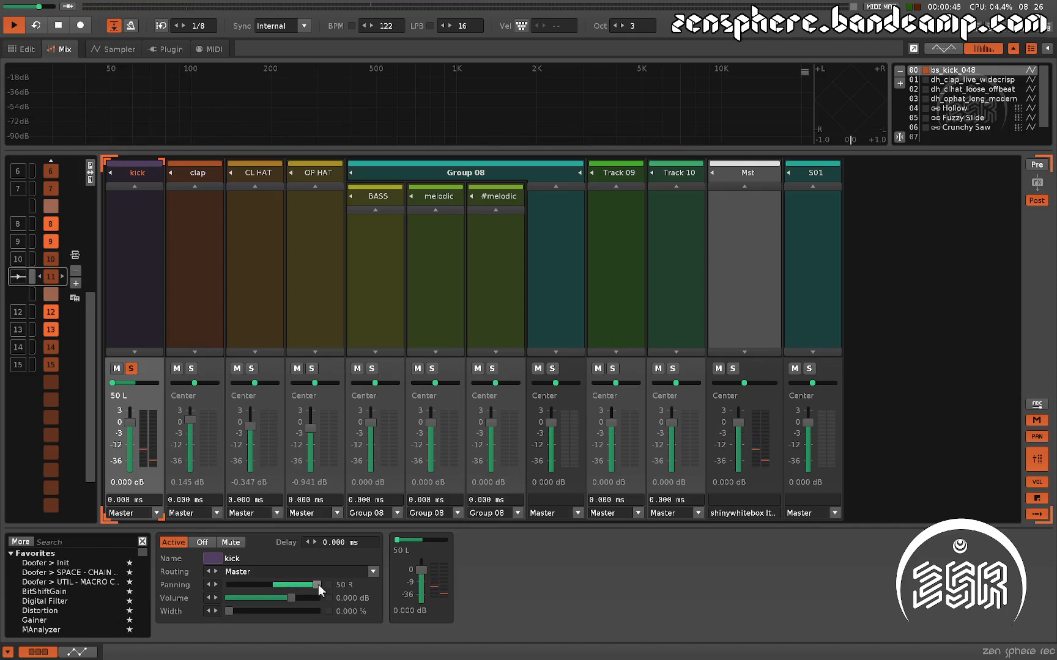
left_click_drag(318, 586, 275, 586)
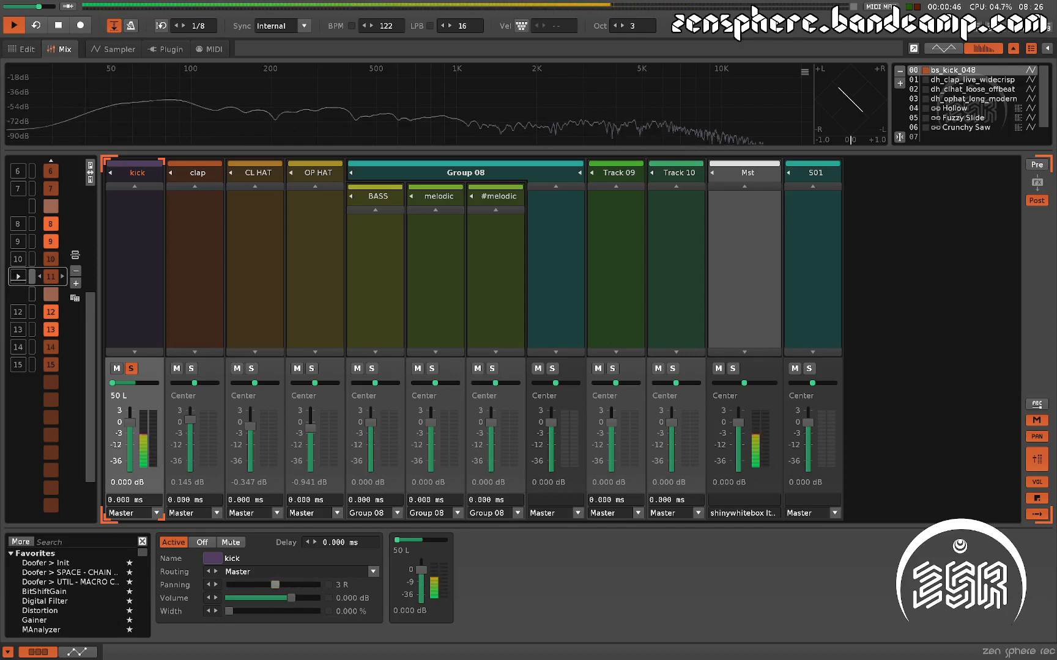
double_click(276, 584)
left_click_drag(276, 583, 229, 585)
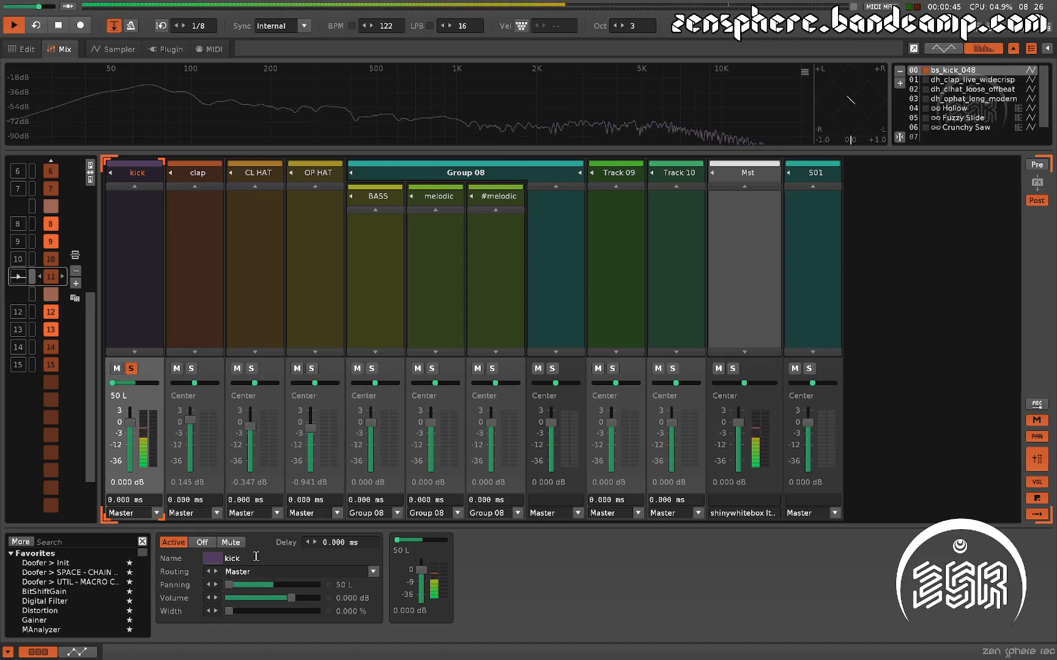
Step: Reset both the post and pre panning of the kick track to Center
double_click(140, 383)
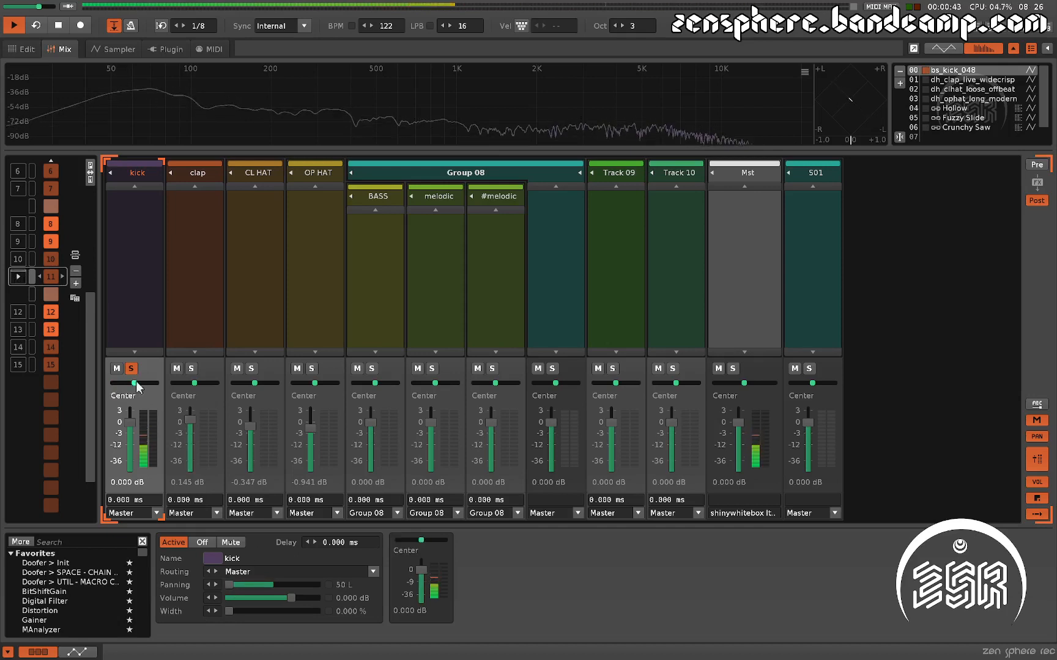
left_click(301, 585)
left_click_drag(286, 584, 273, 584)
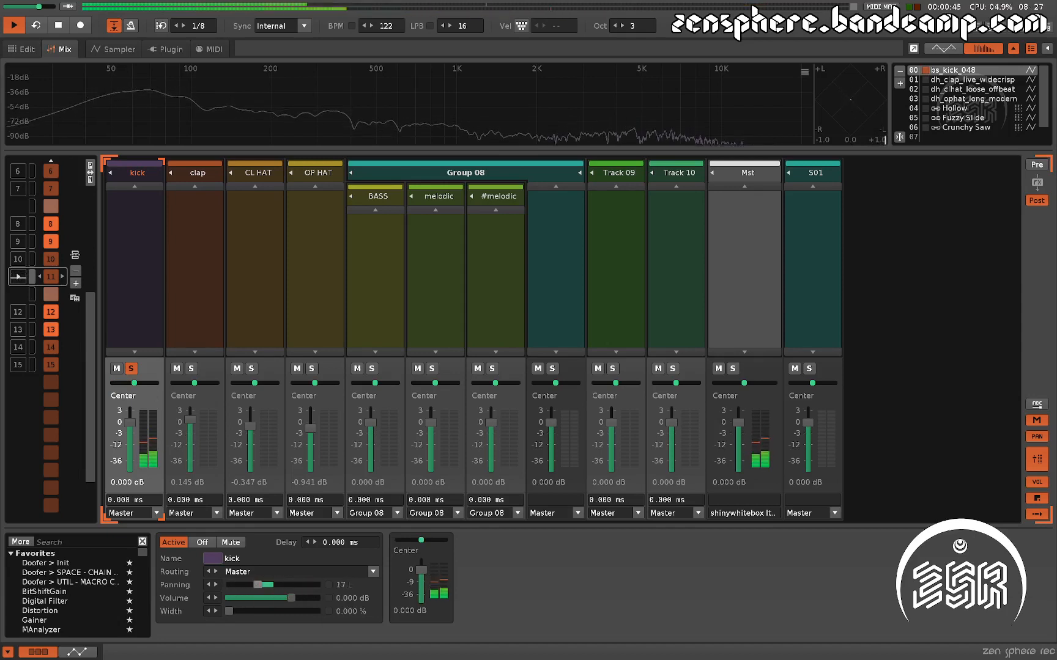
double_click(273, 585)
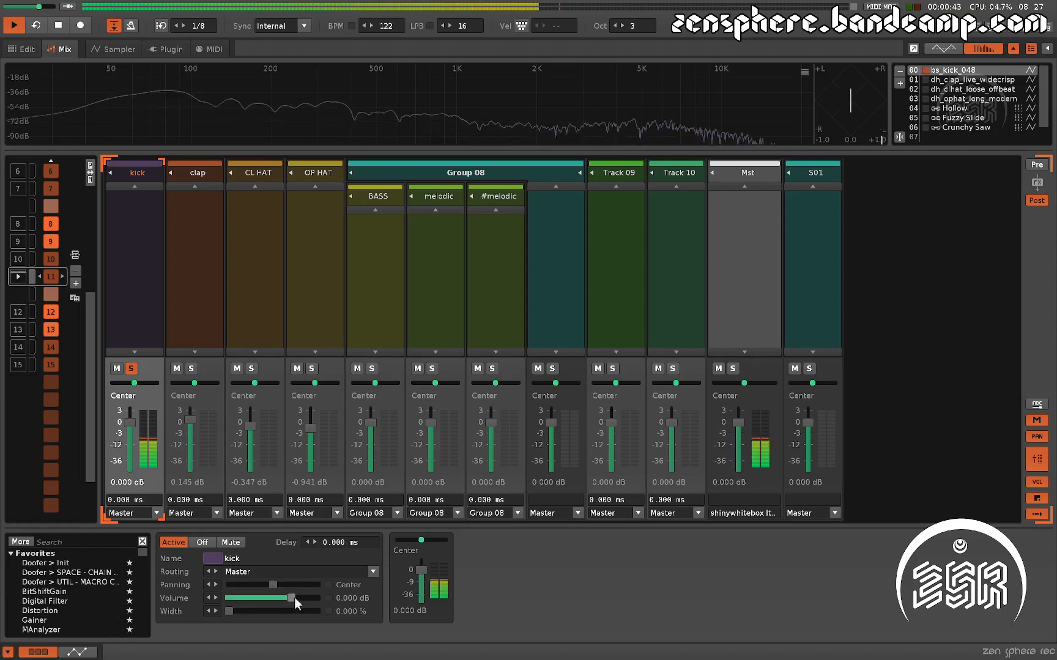
Step: Lower the kick's post volume to -9.937 dB, and vary its pre volume from -2.614 dB to -4.371 dB and up to 3.000 dB
mouse_move(294, 597)
left_mouse_down()
mouse_move(233, 598)
mouse_move(274, 598)
left_mouse_up()
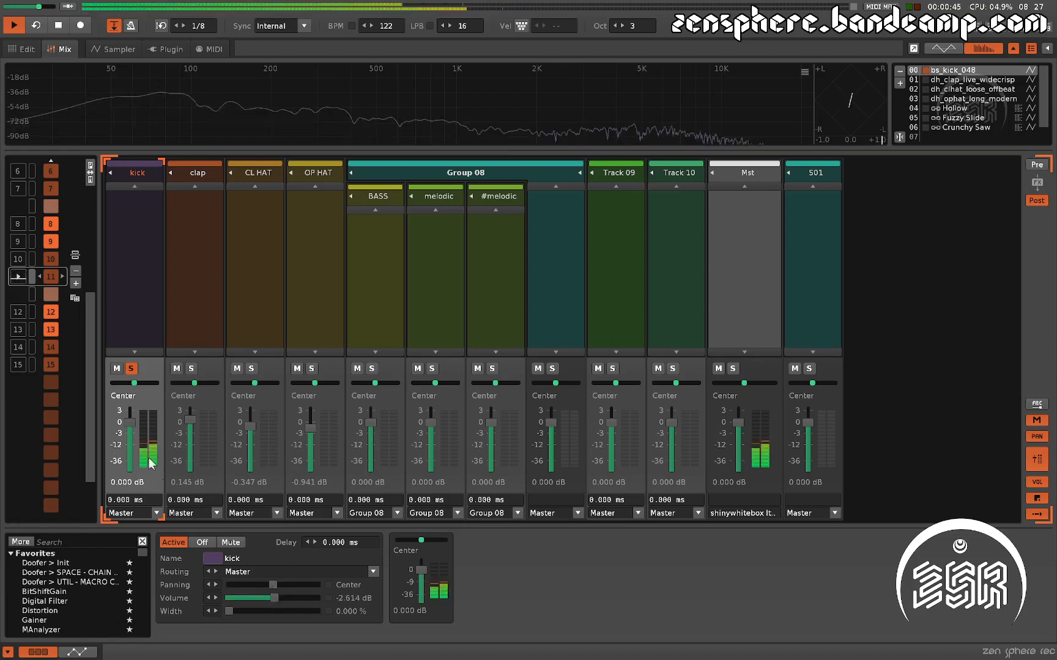
left_click_drag(129, 422, 129, 440)
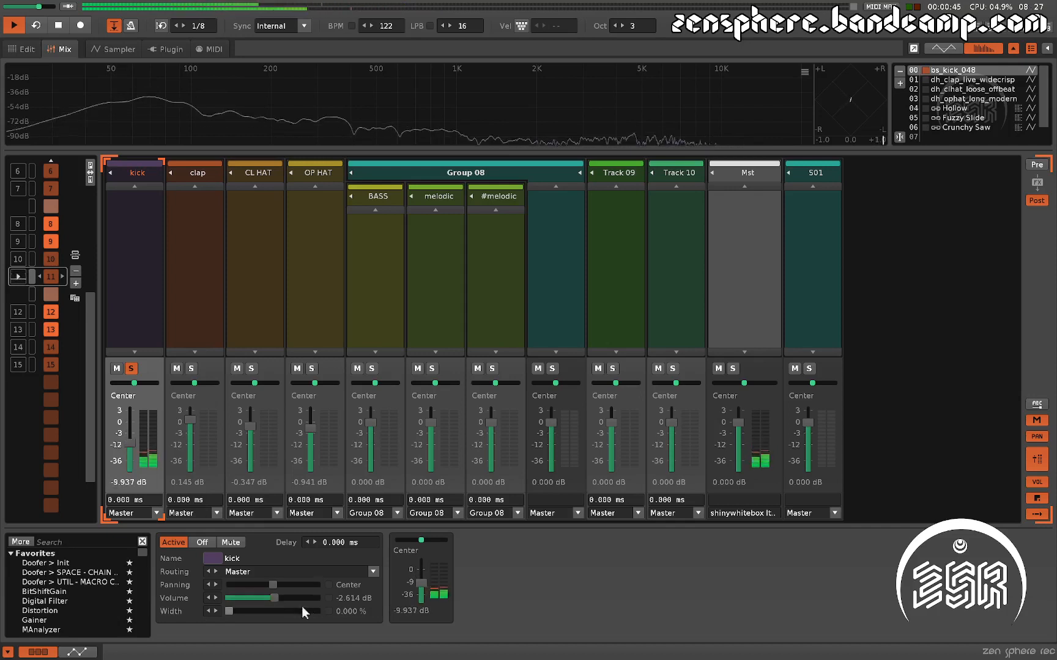
mouse_move(273, 598)
left_mouse_down()
mouse_move(229, 598)
mouse_move(266, 598)
left_mouse_up()
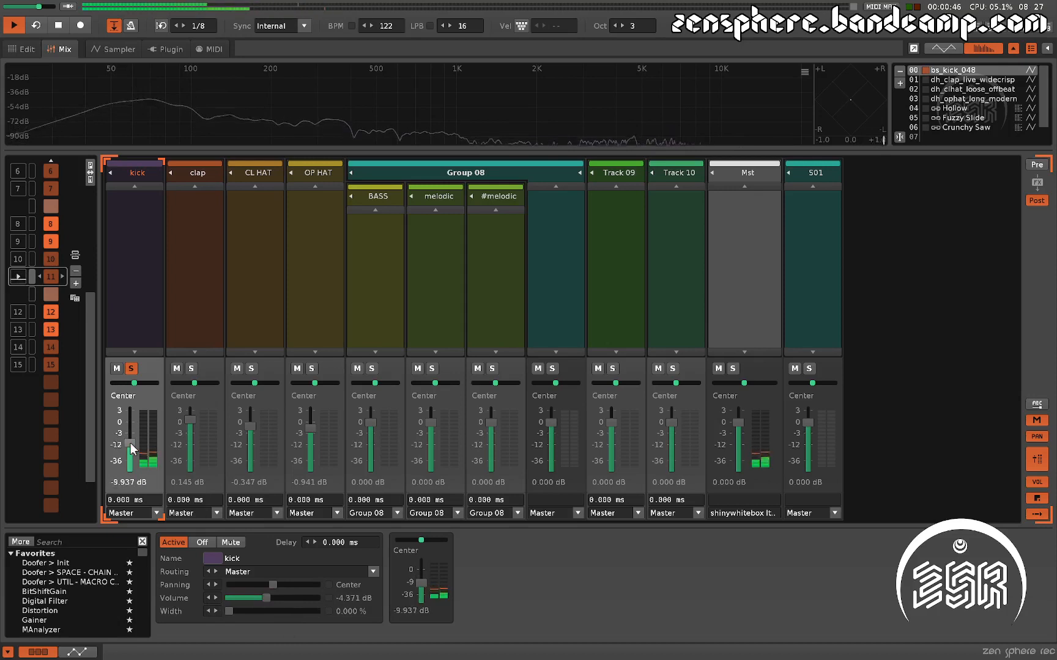
left_click_drag(294, 597, 317, 599)
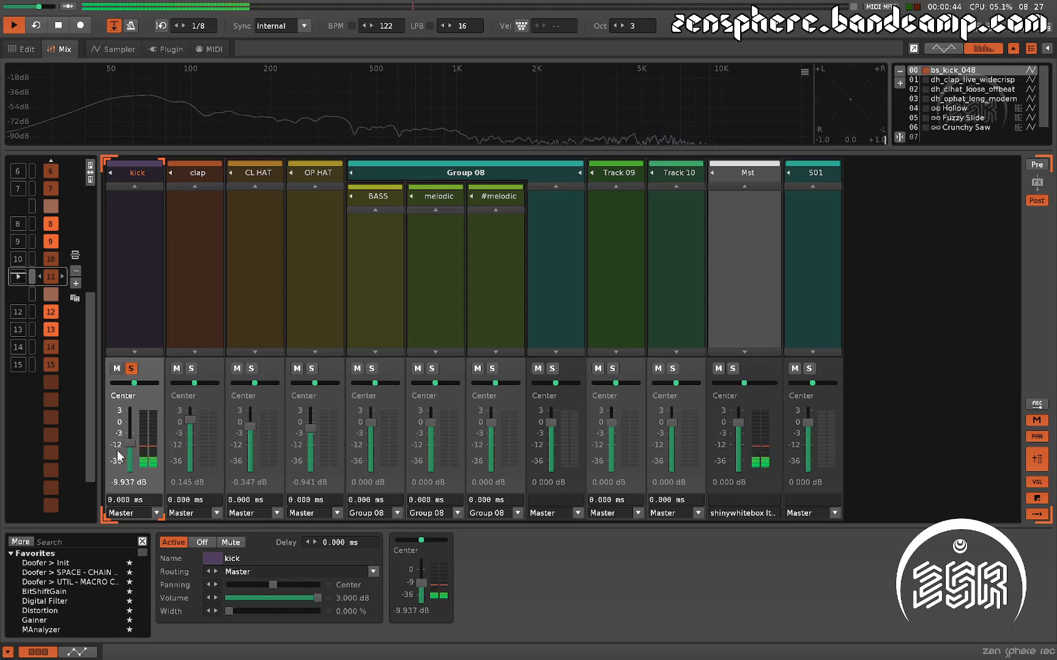
Step: Reset the kick track's post and pre volume to 0.000 dB
scroll(126, 440, "up", 2)
double_click(130, 442)
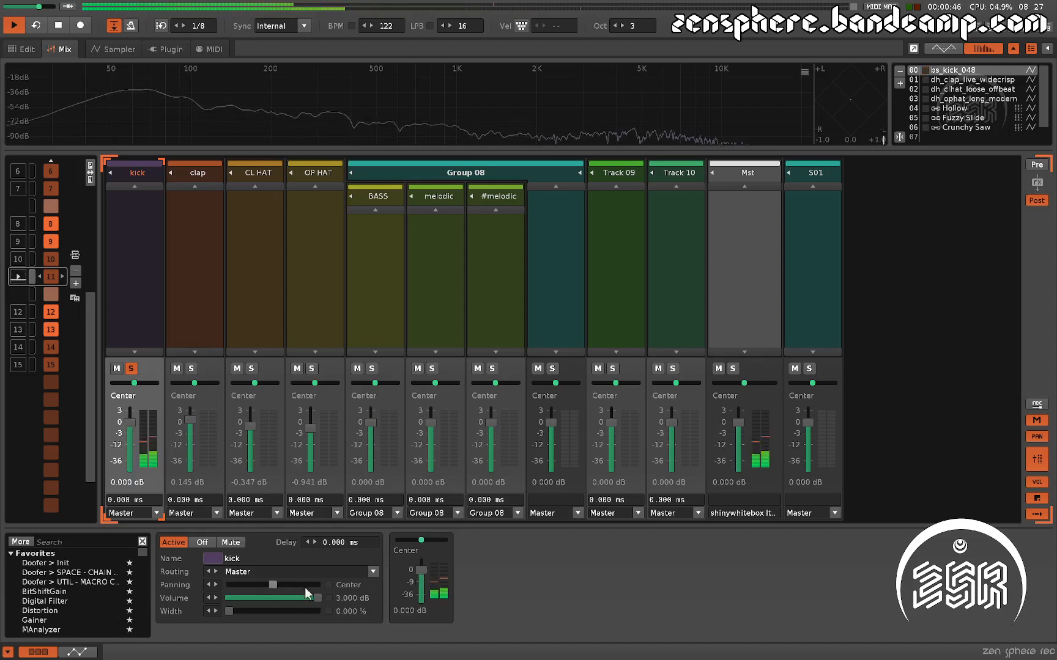
double_click(292, 599)
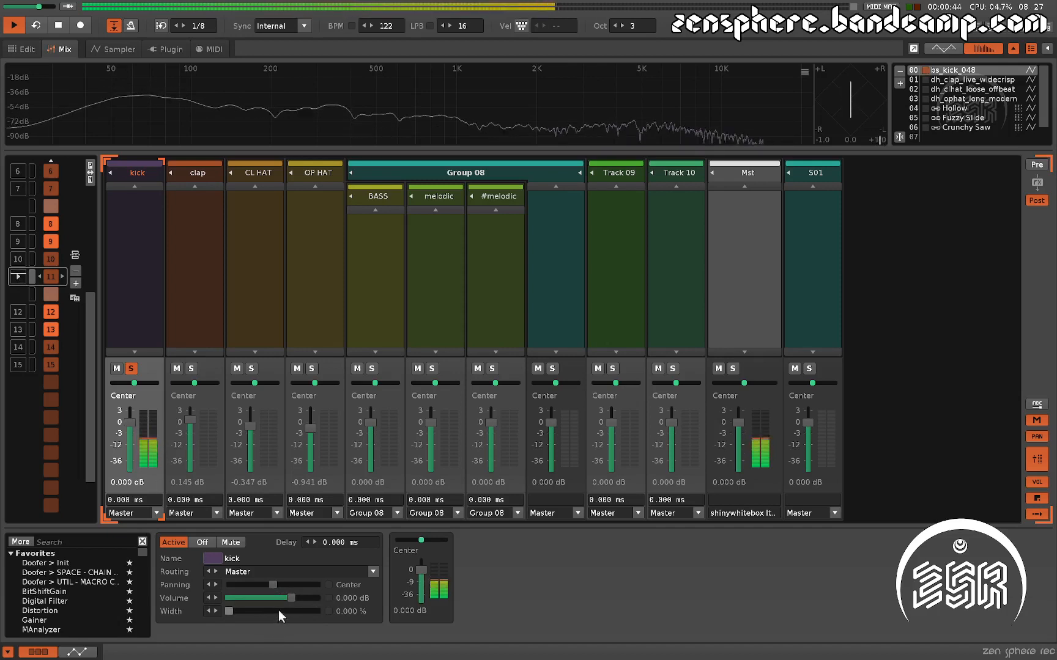
Step: Widen the kick track's stereo width to 100 %, reduce it to 78.8 %, and return it to 0 %
left_click_drag(278, 610, 317, 611)
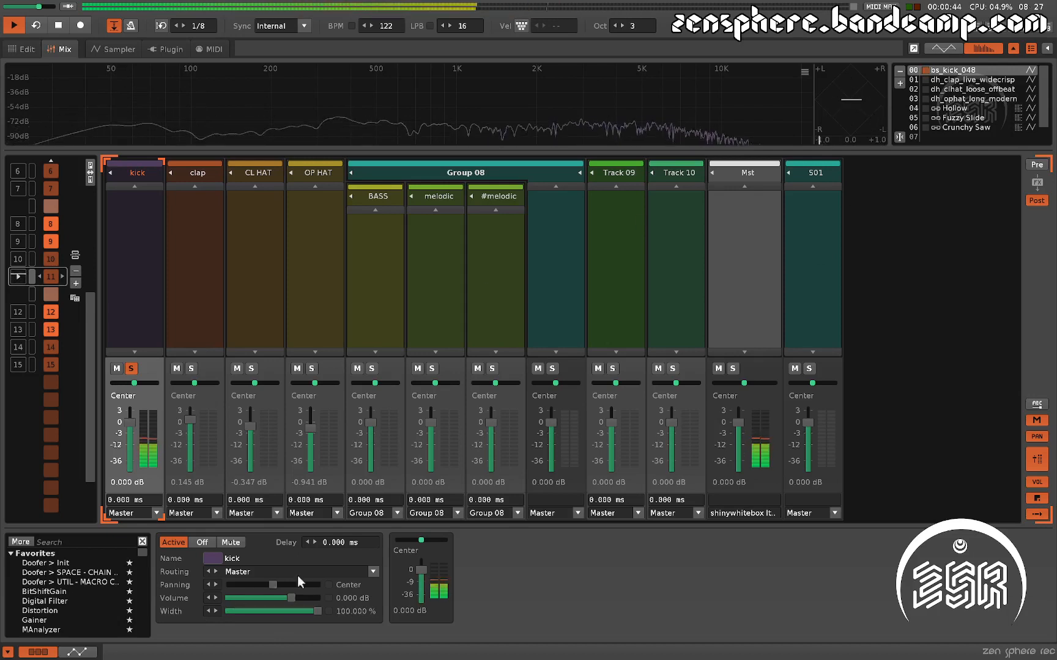
mouse_move(314, 613)
left_mouse_down()
mouse_move(226, 612)
mouse_move(318, 612)
mouse_move(300, 612)
left_mouse_up()
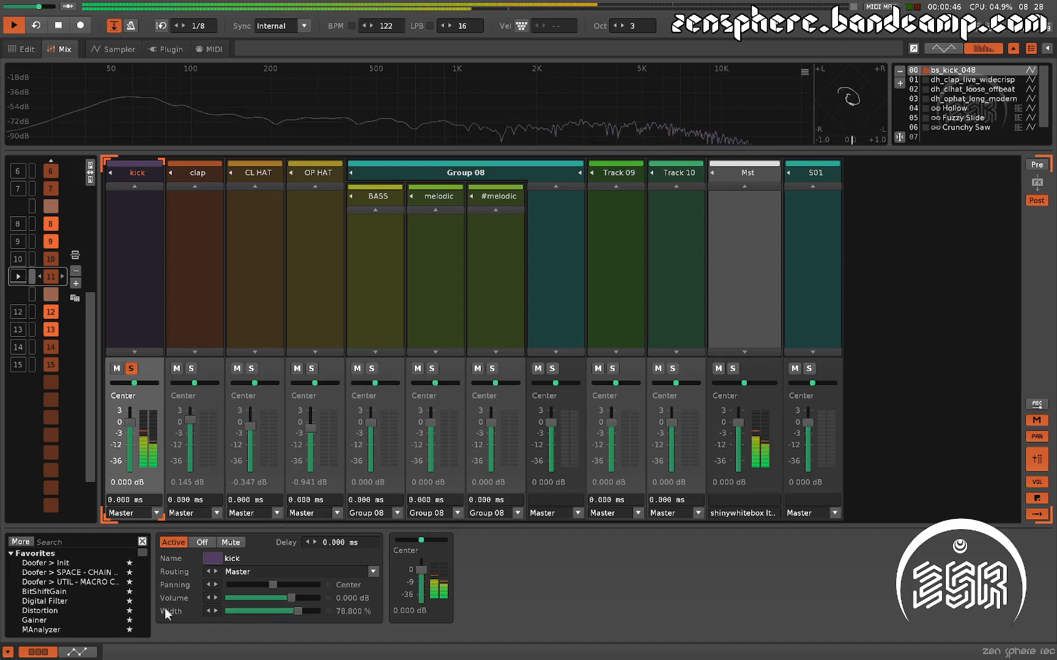
left_click_drag(298, 612, 235, 611)
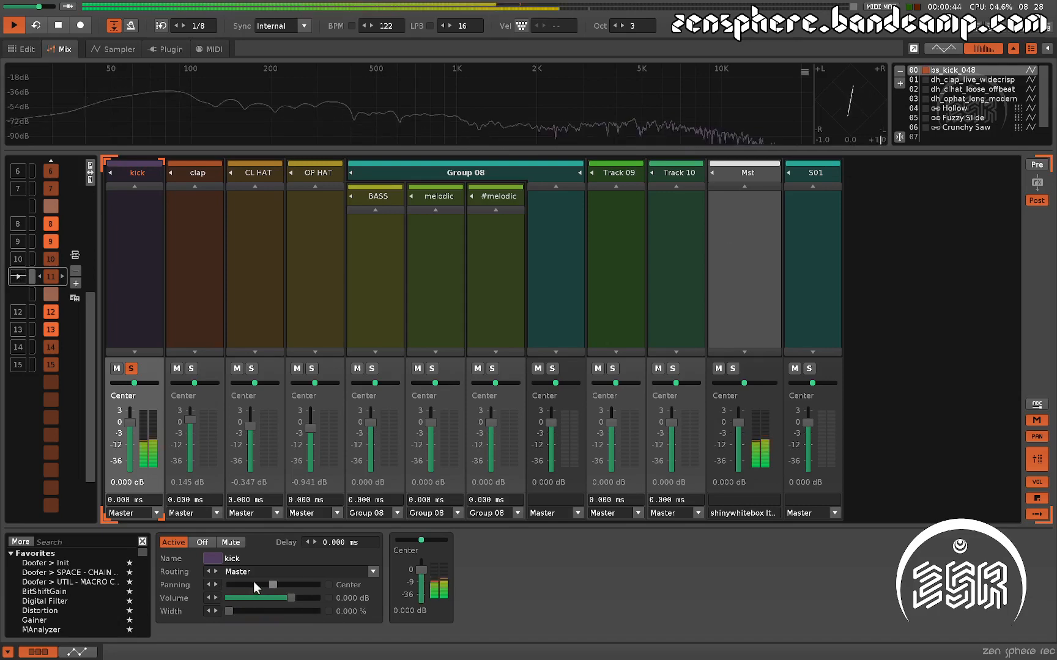
Step: Stop playback and, in the pattern editor, record panning values such as 10, 20 and 30 down the kick track's panning column from line 09
key("ctrl+Tab")
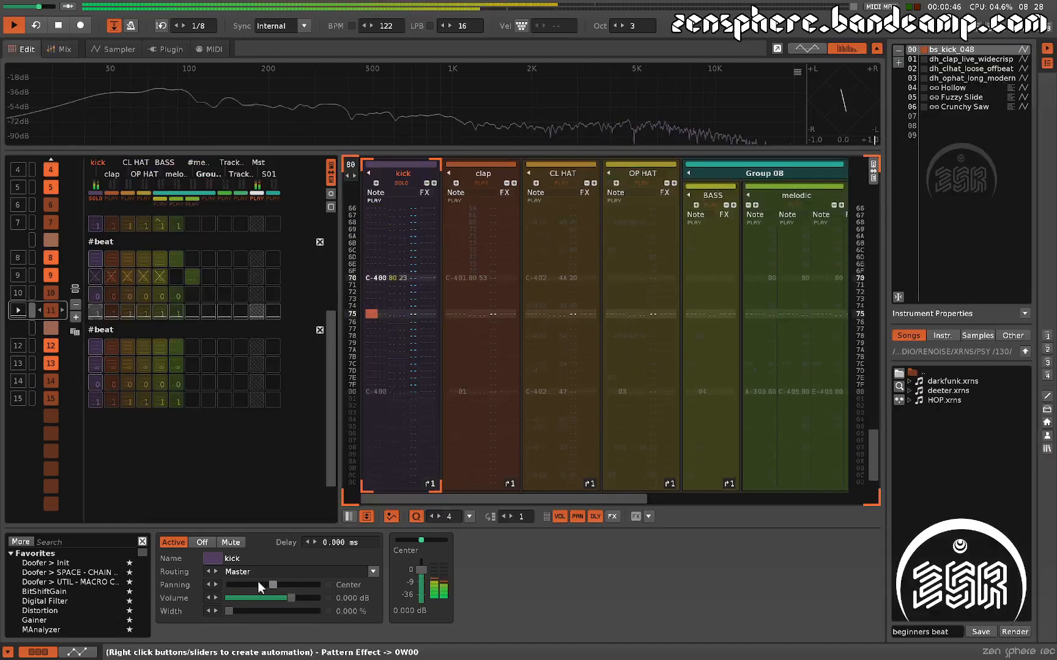
key("space")
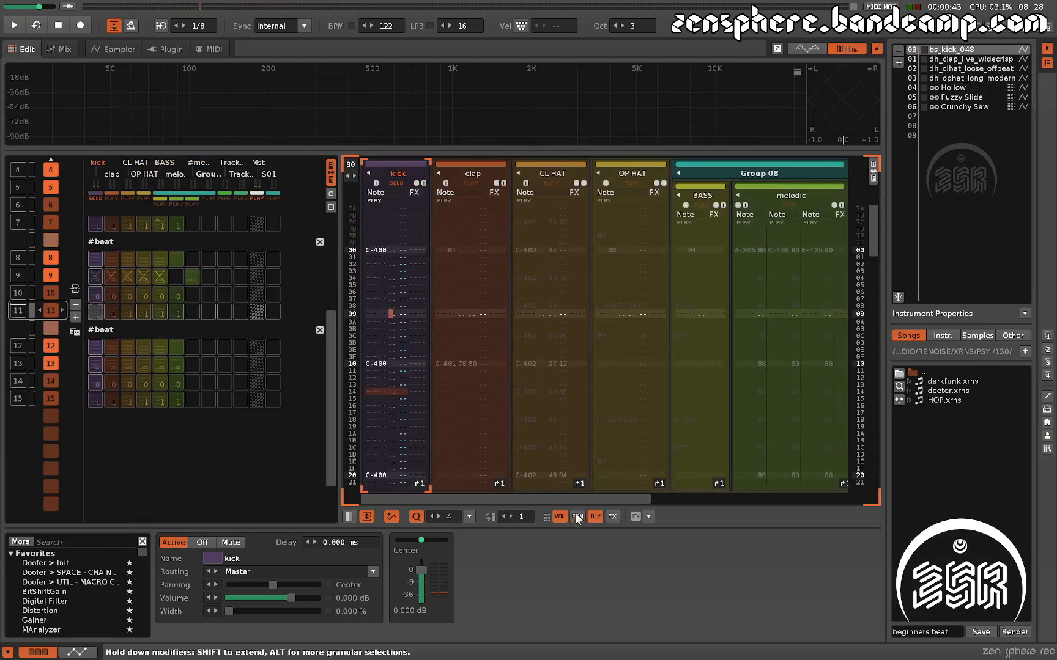
left_click(402, 313)
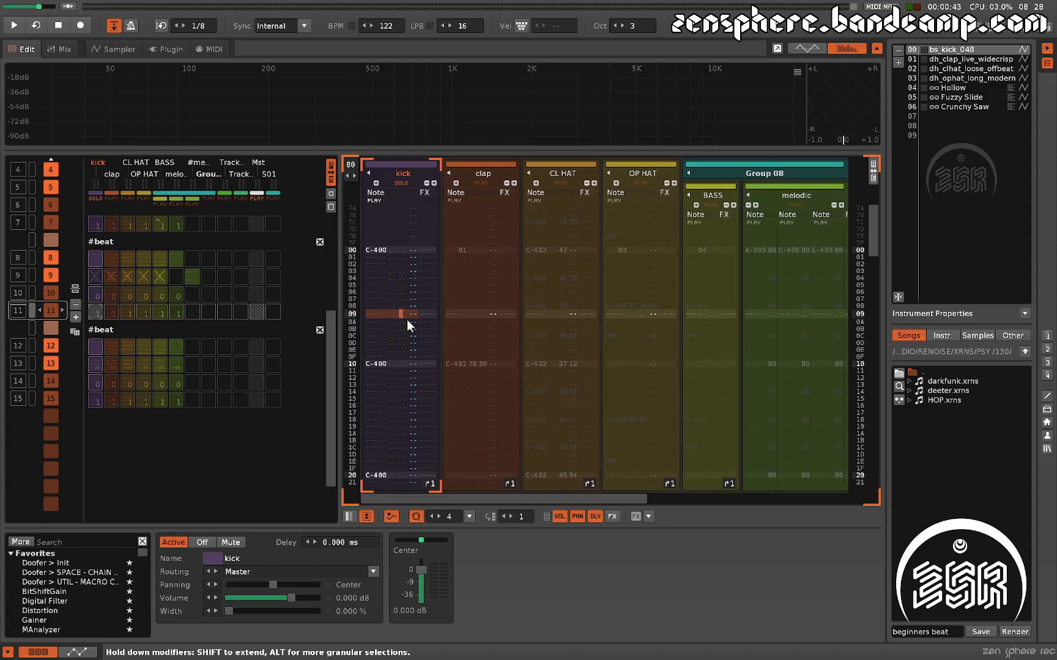
key("Escape")
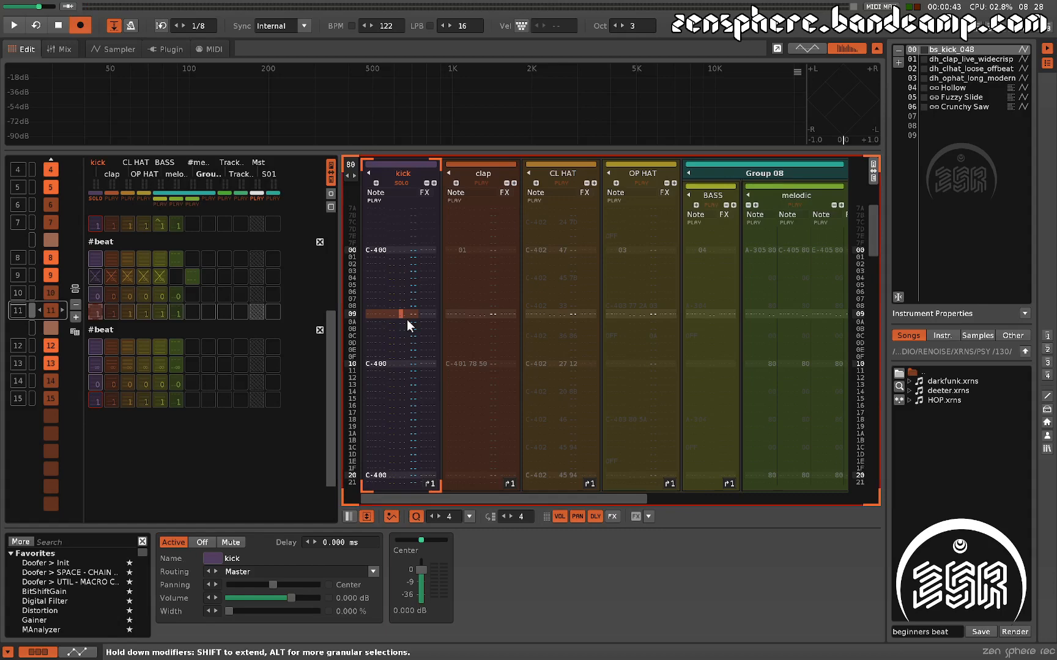
scroll(408, 319, "down", 13)
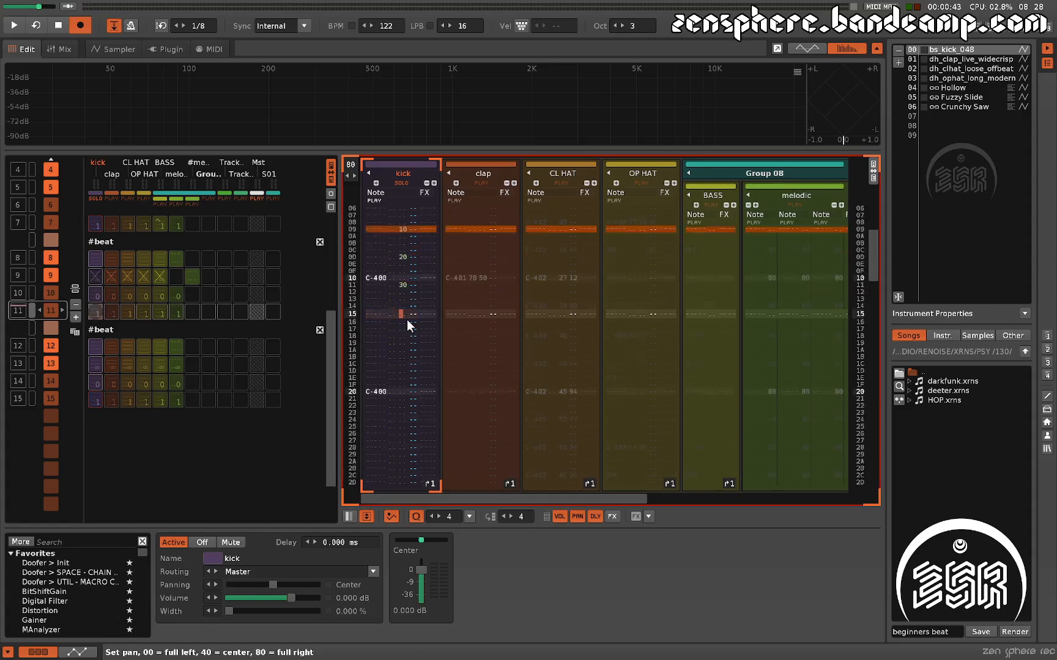
scroll(407, 320, "down", 13)
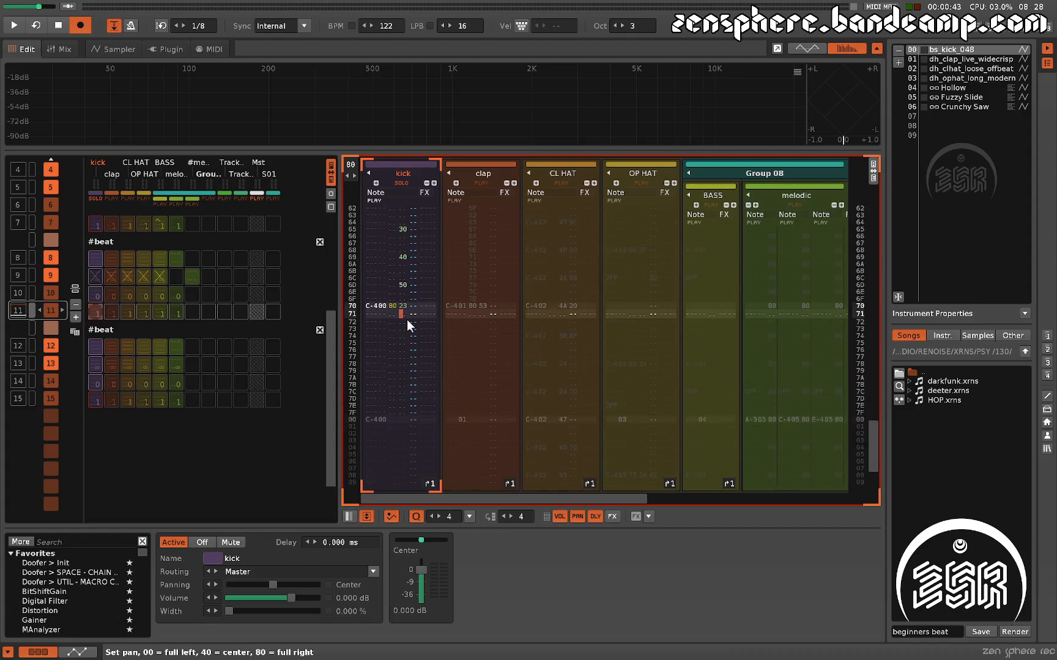
Step: Play the pattern in the mixer view and examine the kick track's panning during playback
key("F3")
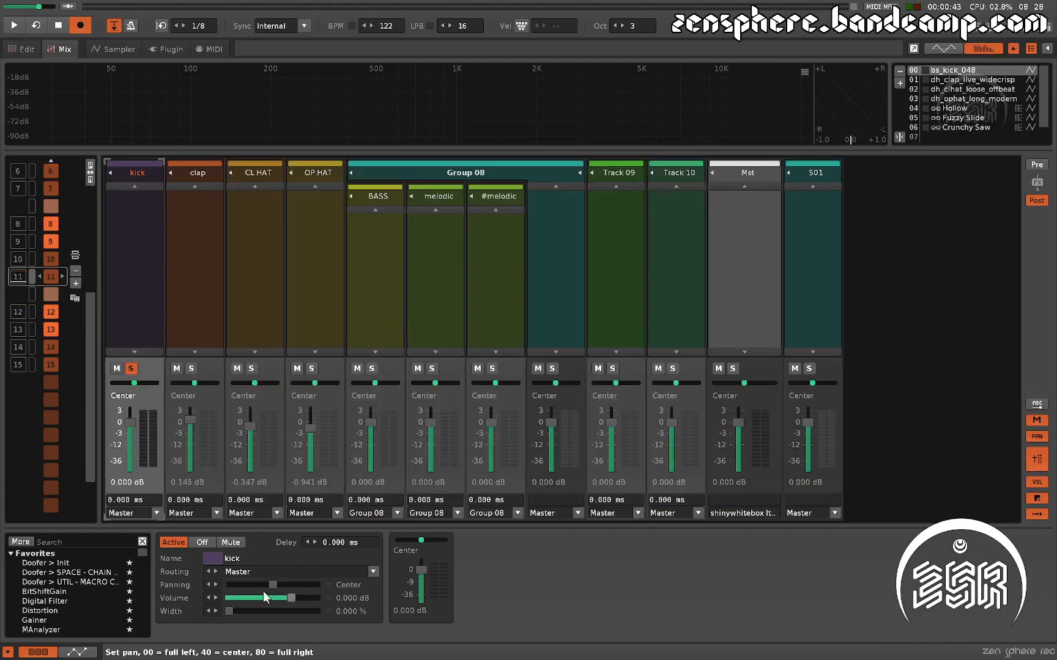
key("space")
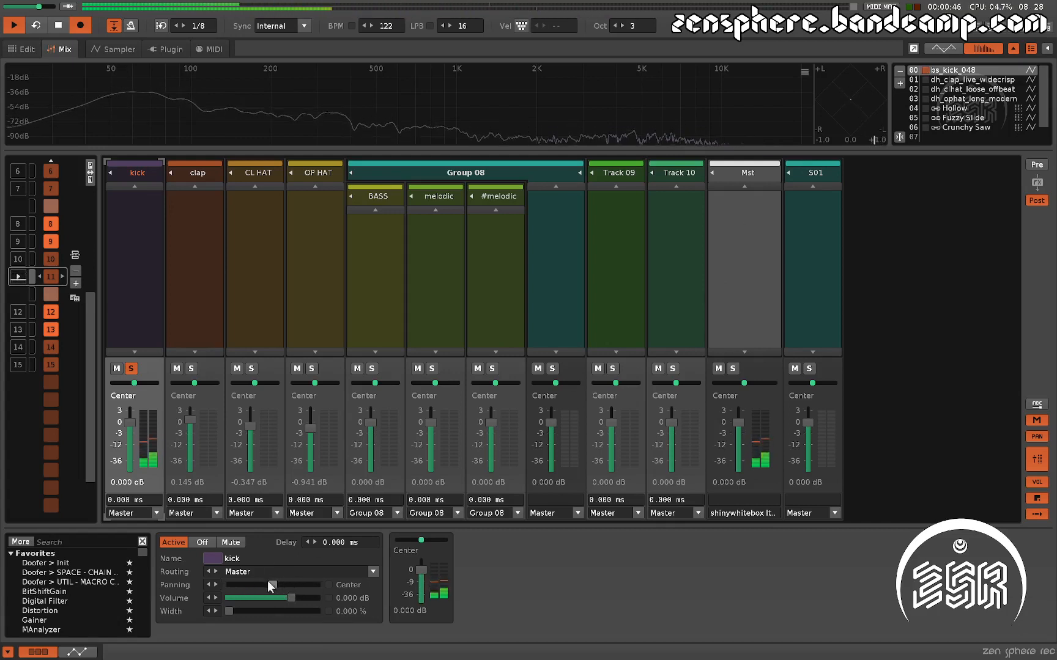
key("space")
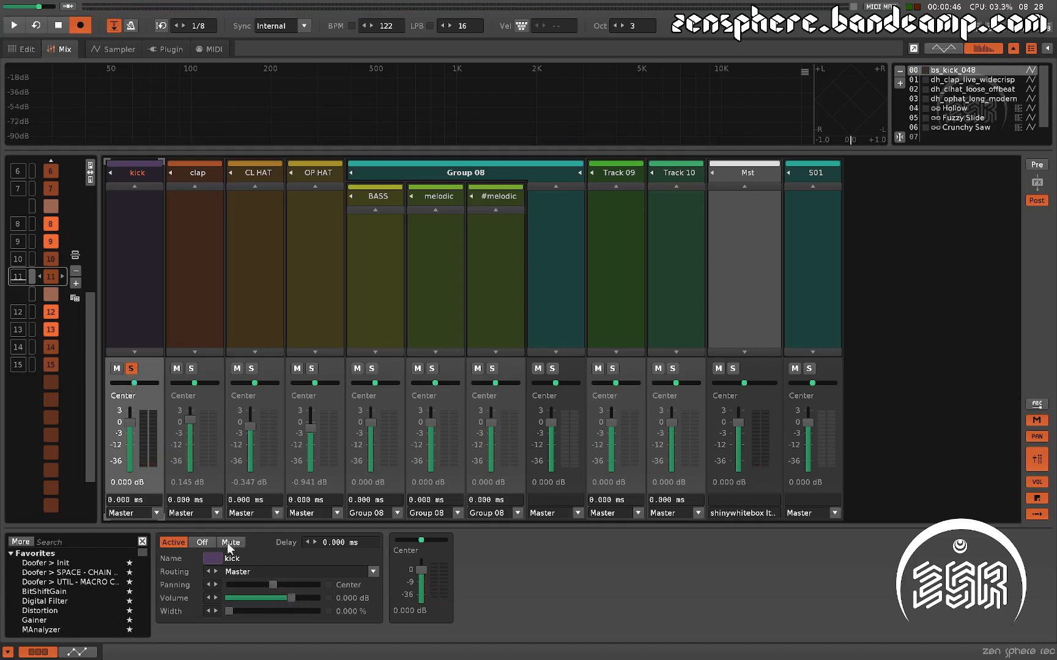
Step: Create panning automation for the kick track, view its envelope in the automation editor, and return to the track's device chain
left_click(135, 385)
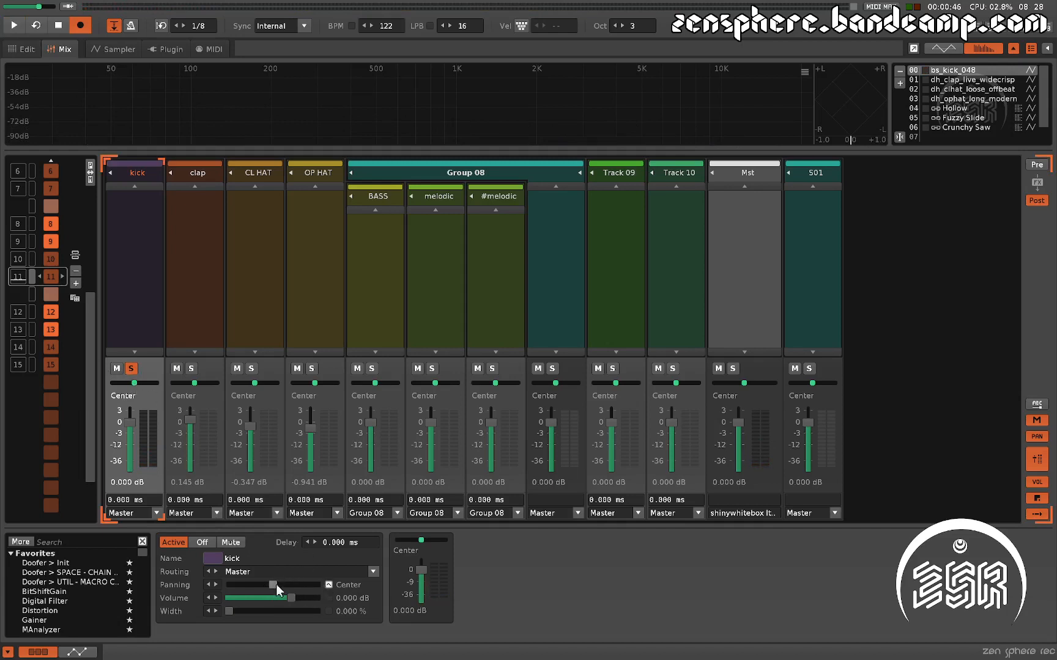
left_click(328, 586)
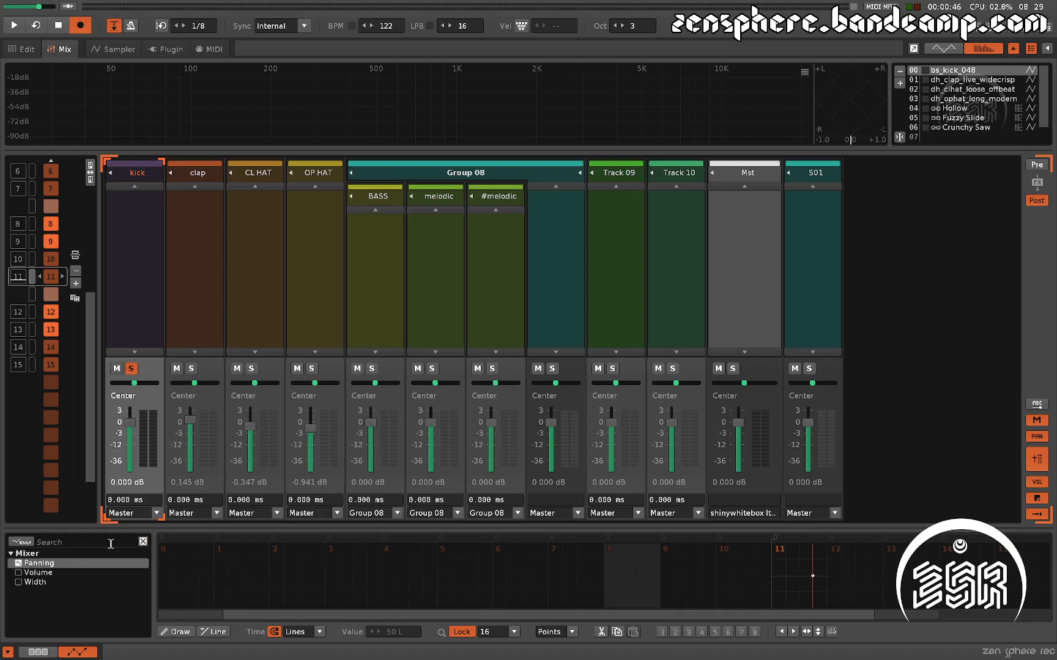
left_click(51, 652)
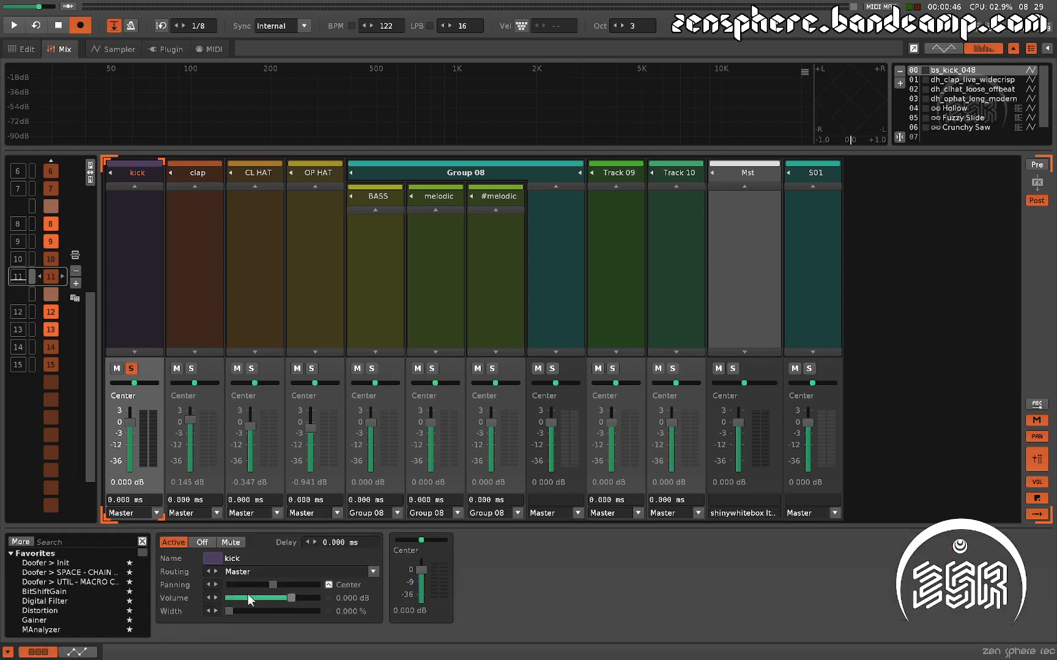
Step: Delete the kick track's panning automation envelopes
right_click(328, 583)
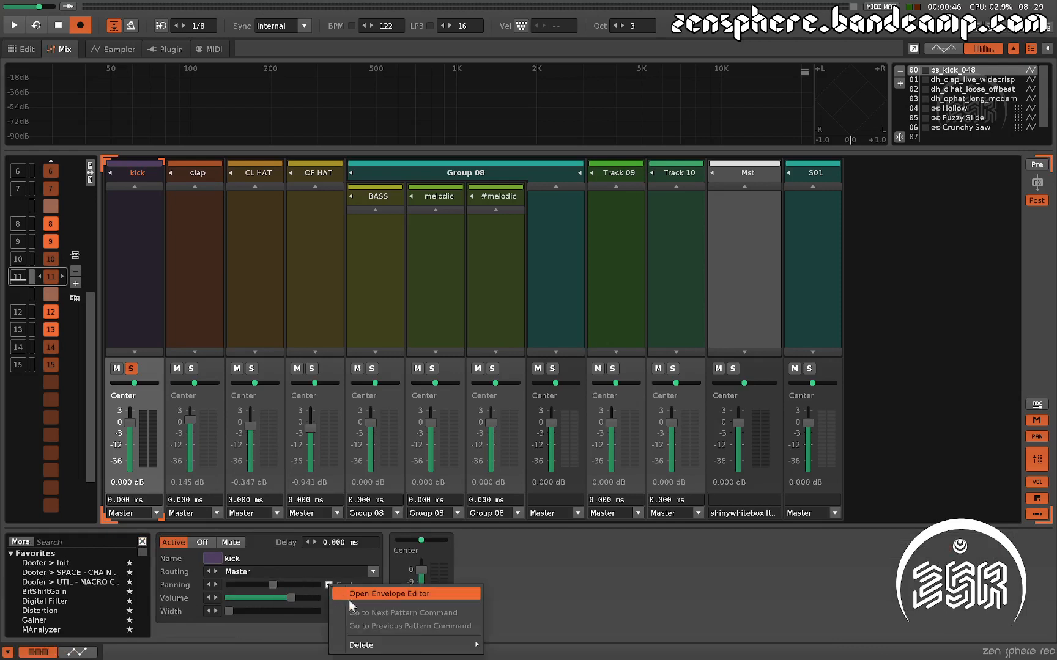
mouse_move(370, 645)
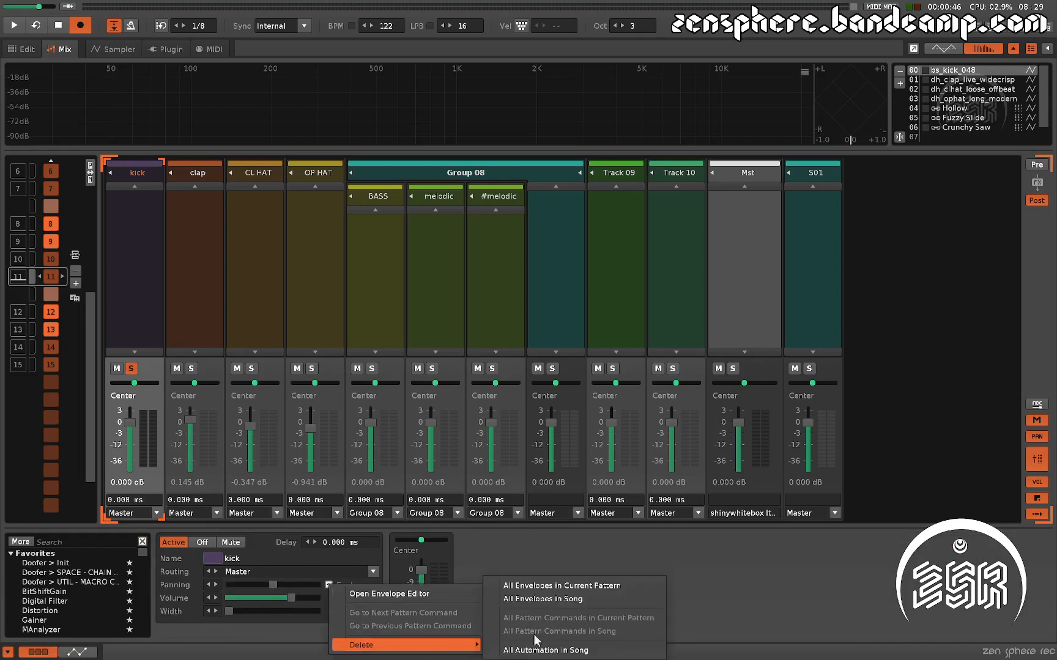
left_click(535, 591)
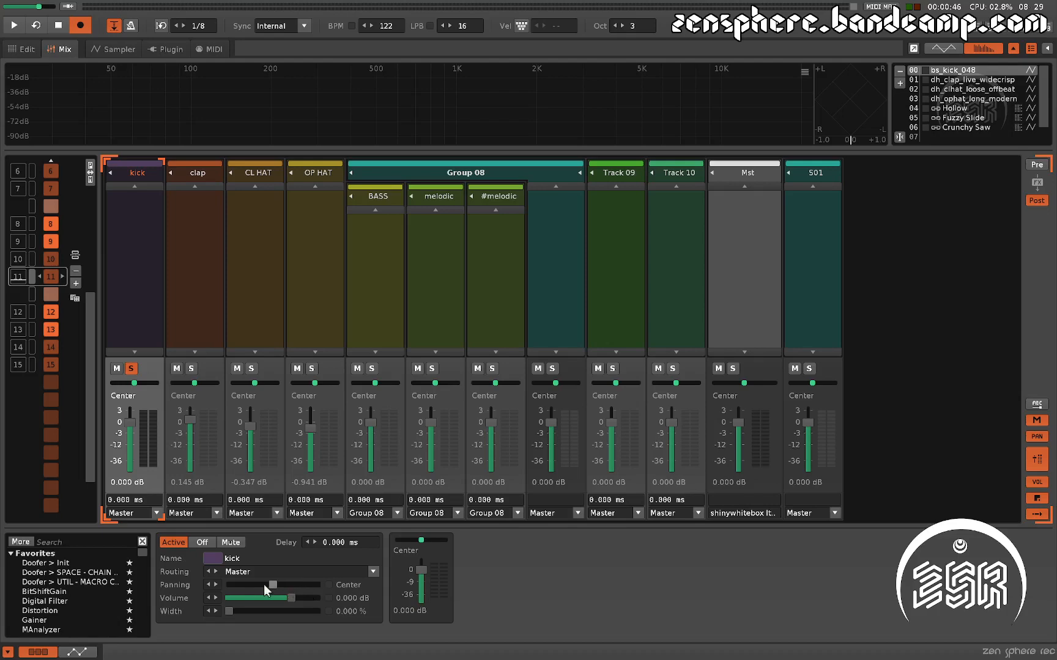
Step: Clear the panning values from line 07 downward in the kick track of the pattern, and leave edit mode
key("F1")
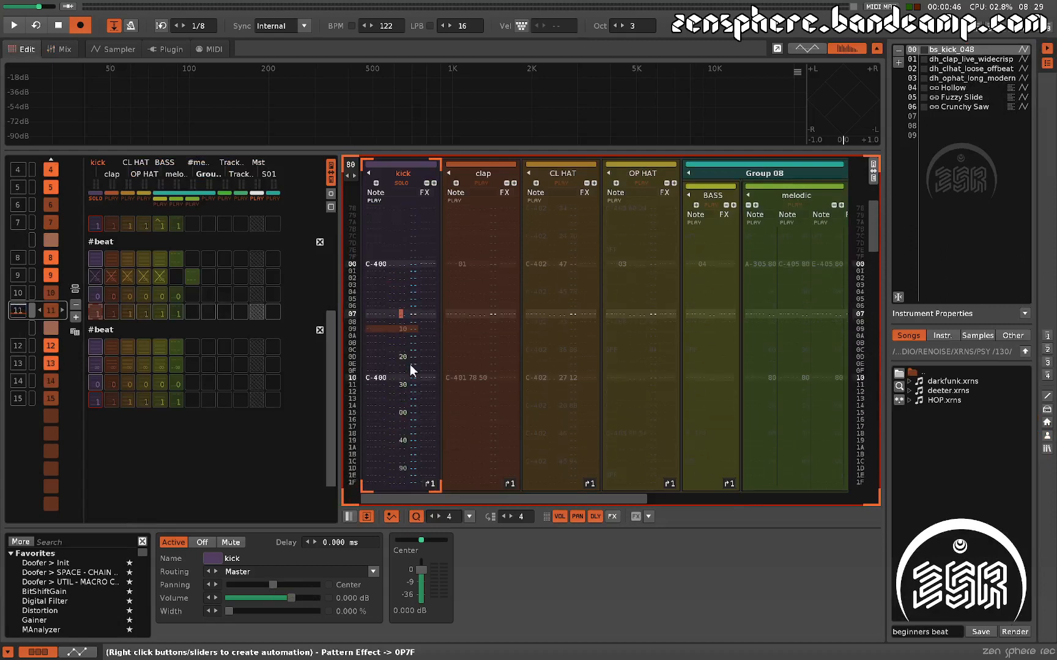
key("ctrl+b")
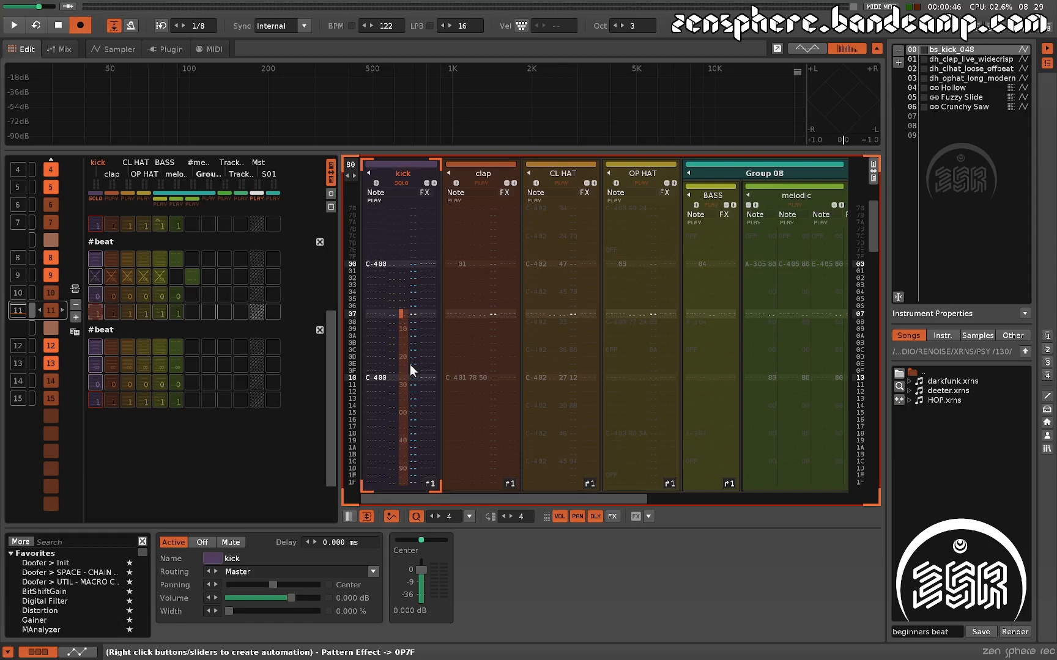
key("Delete")
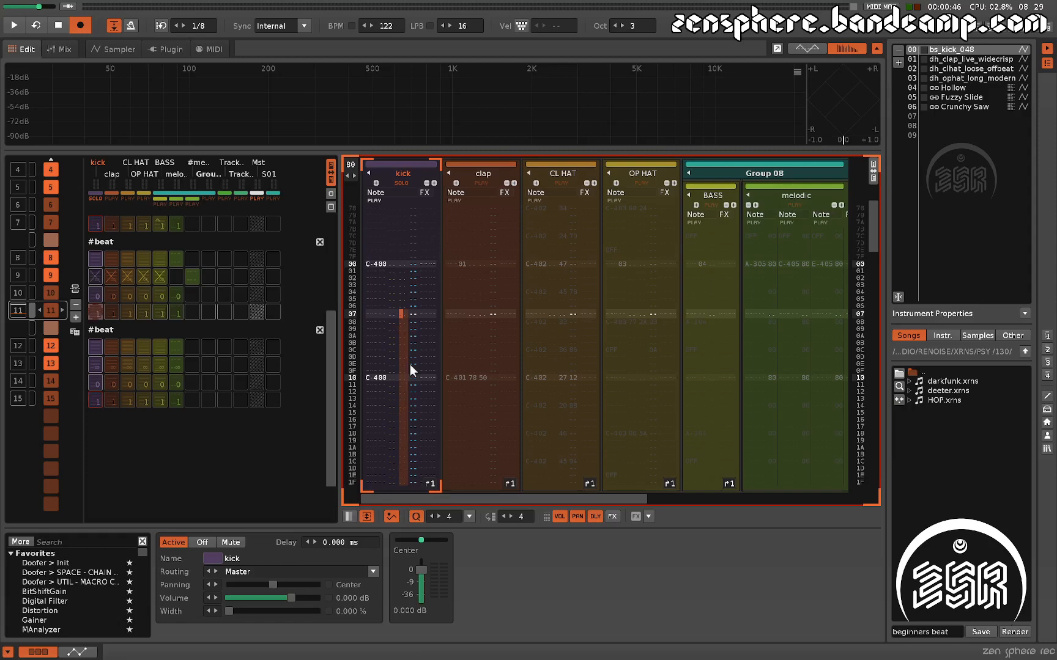
key("Escape")
Step: Enter the volume command L00 in the kick track's effect column on line 00, and check the track's volume in the mixer
key("F3")
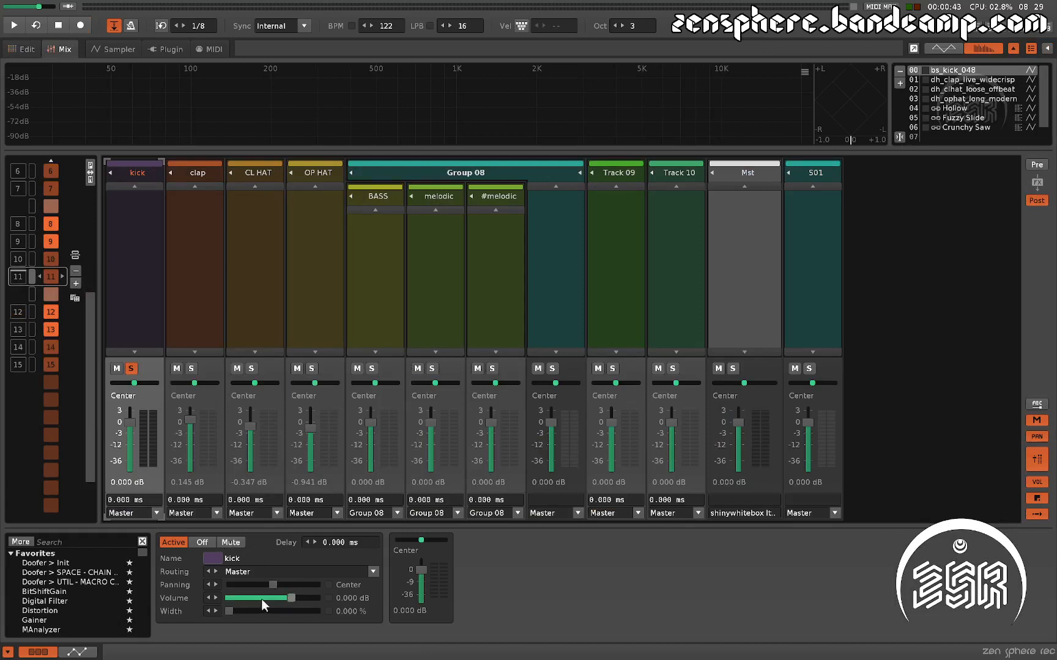
key("F2")
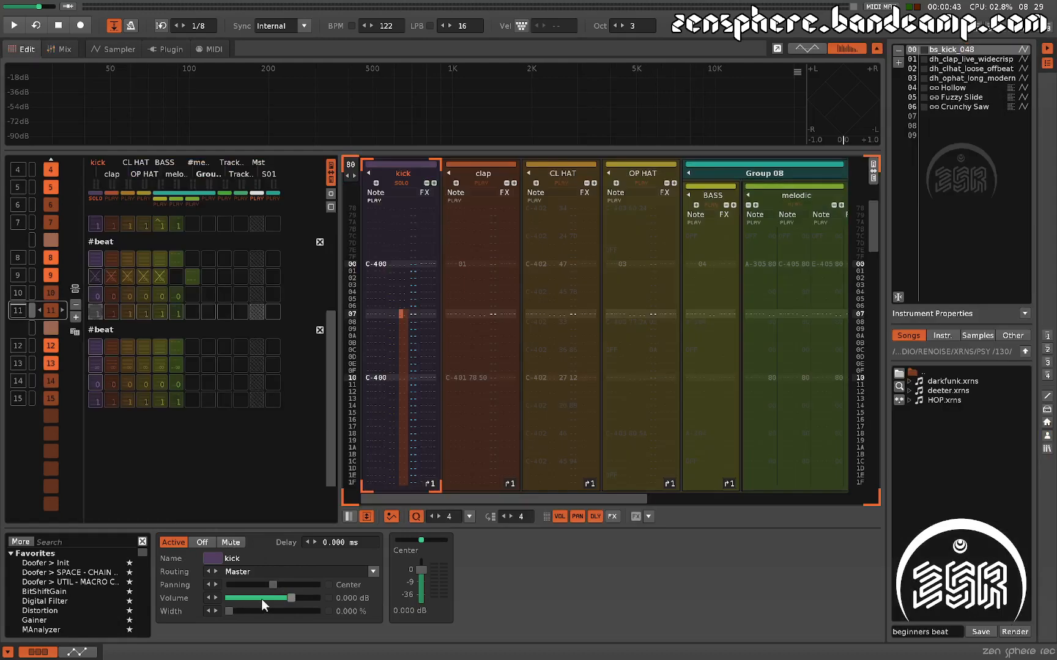
left_click(425, 290)
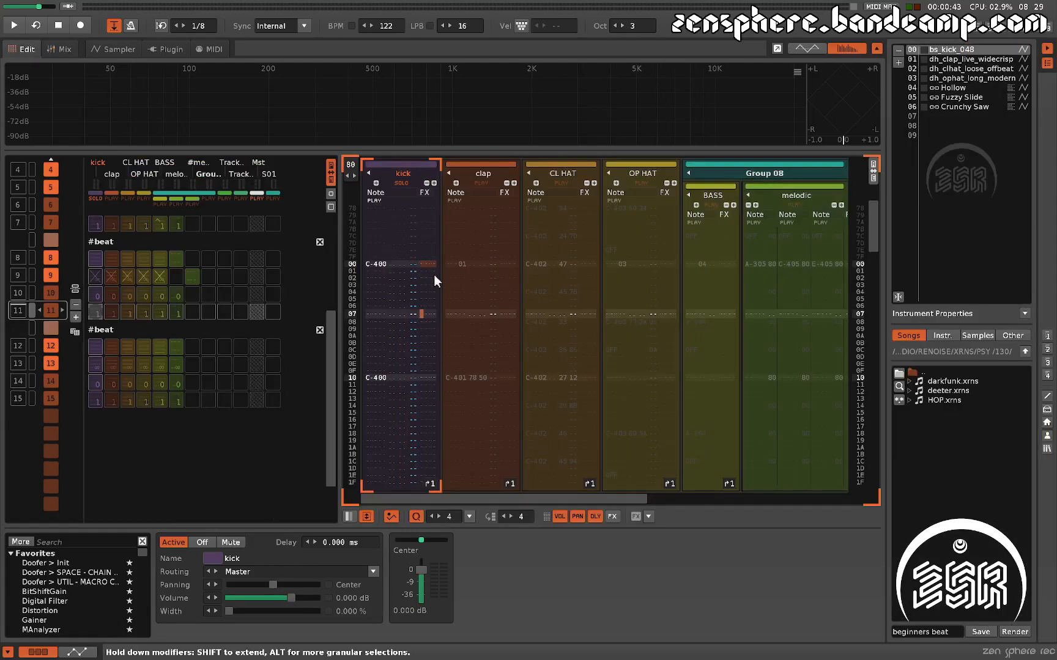
scroll(433, 275, "up", 7)
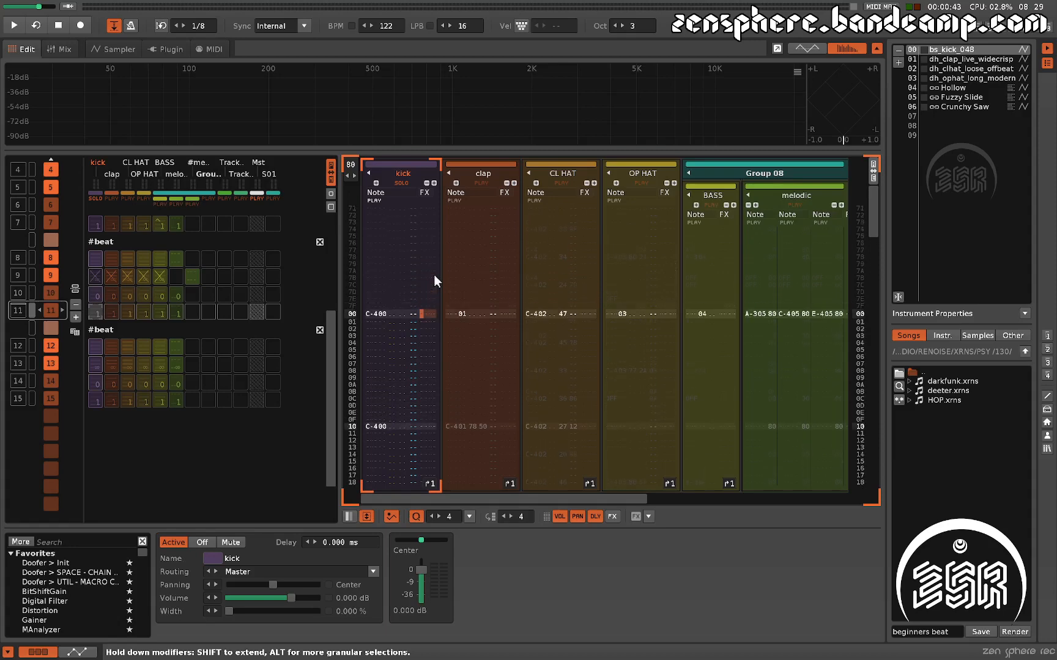
key("Escape")
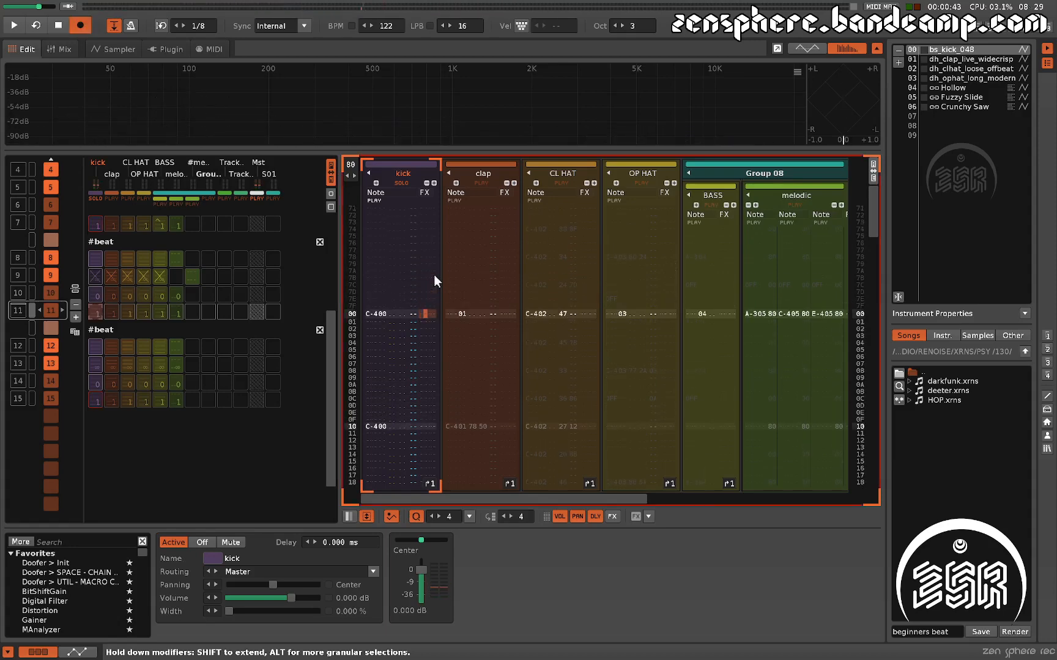
key("l")
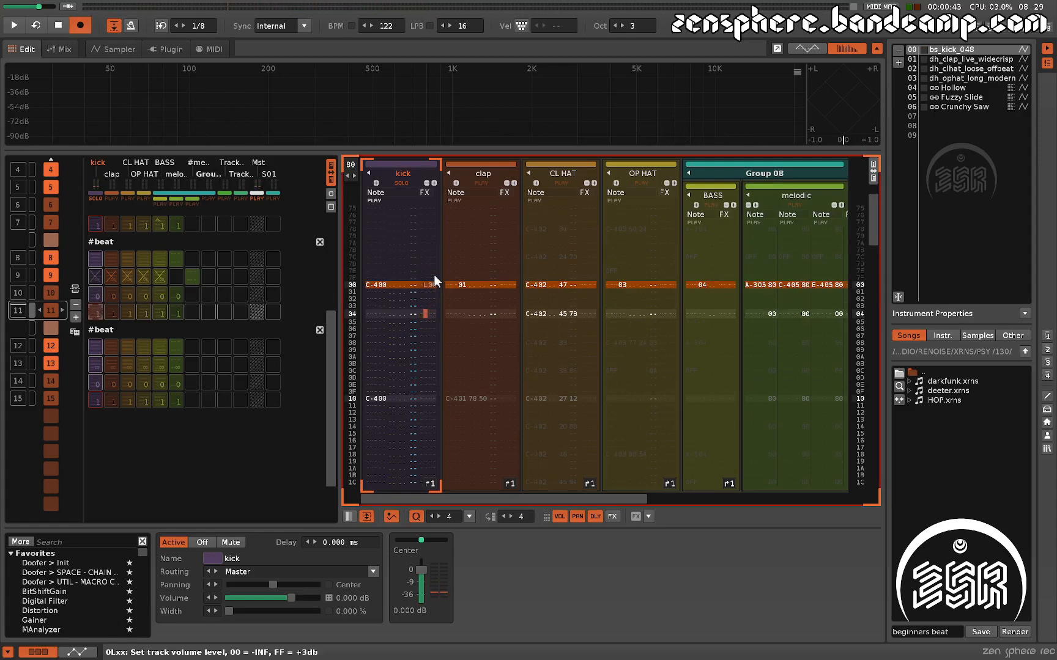
key("F3")
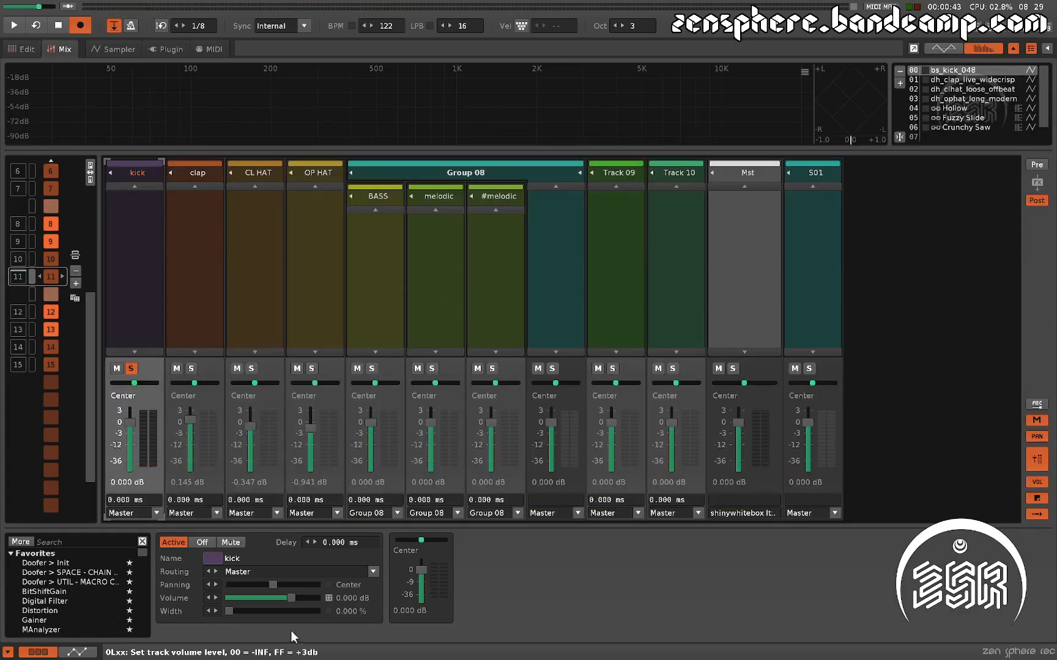
left_click(328, 598)
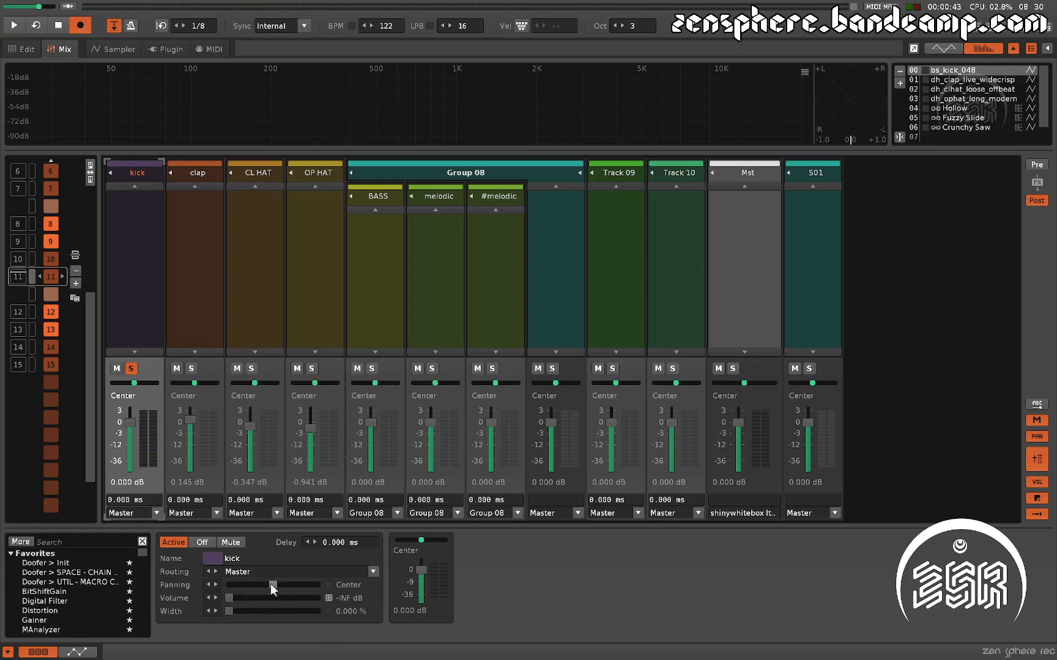
Step: Change the volume command on line 00 of the kick track's effect column to LC0
key("F2")
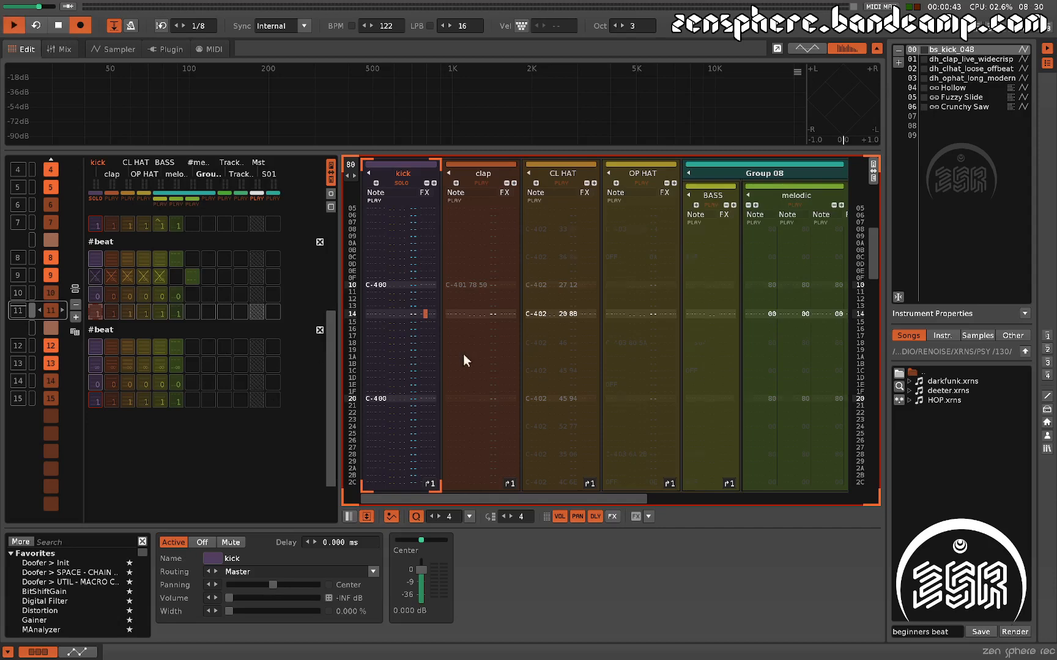
scroll(428, 355, "up", 8)
scroll(426, 346, "down", 1)
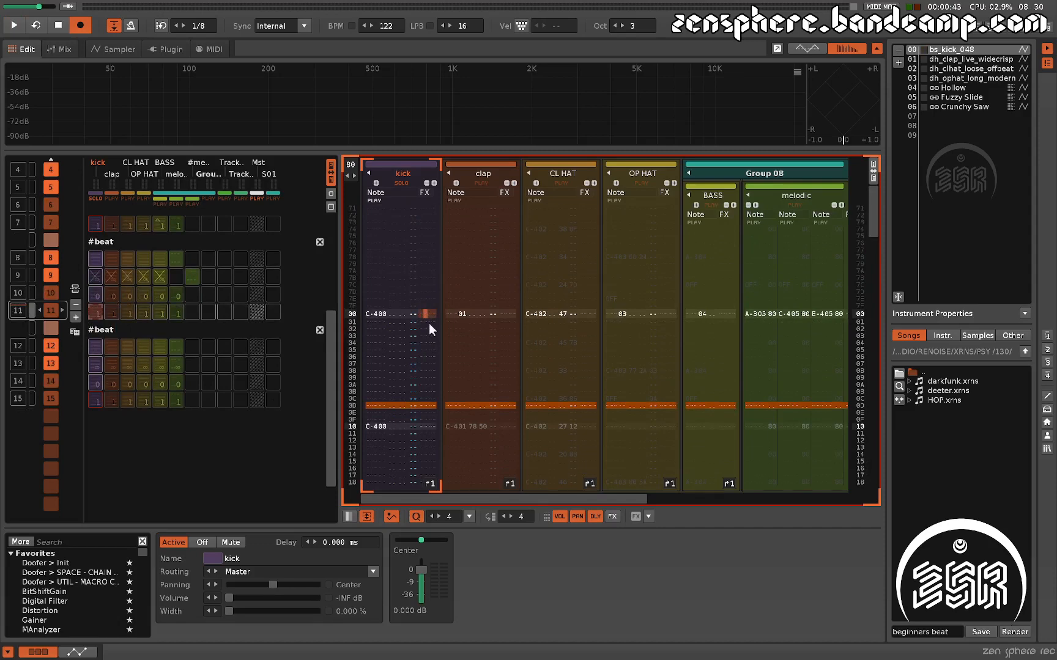
type("lc0")
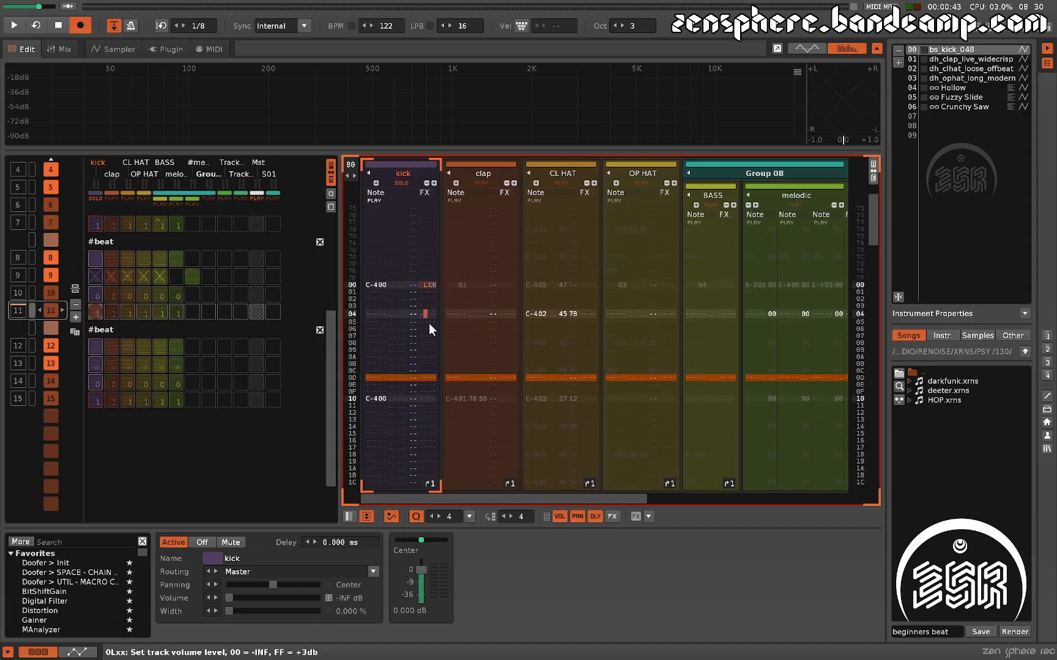
Step: Add a Distortion effect from the favorites to the kick track in the mixer view
key("F3")
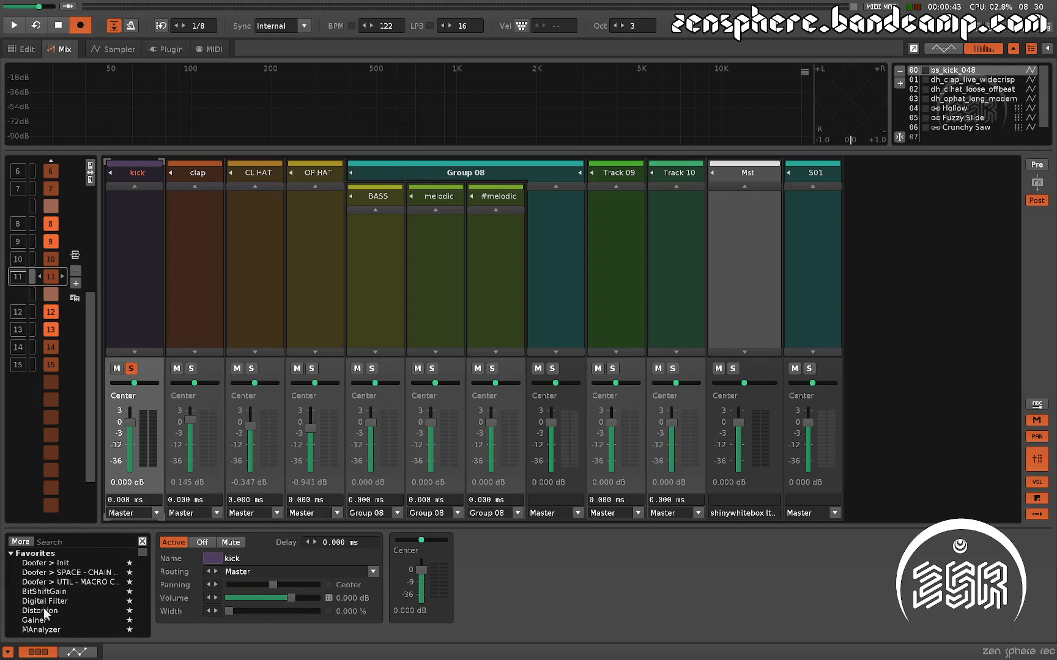
scroll(44, 608, "down", 5)
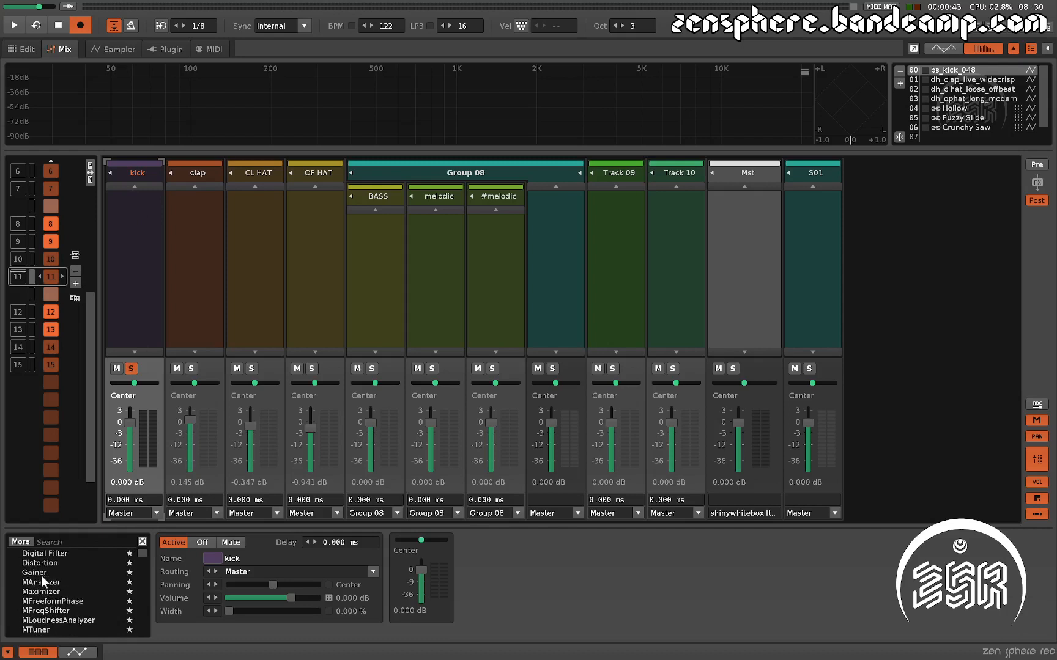
double_click(40, 564)
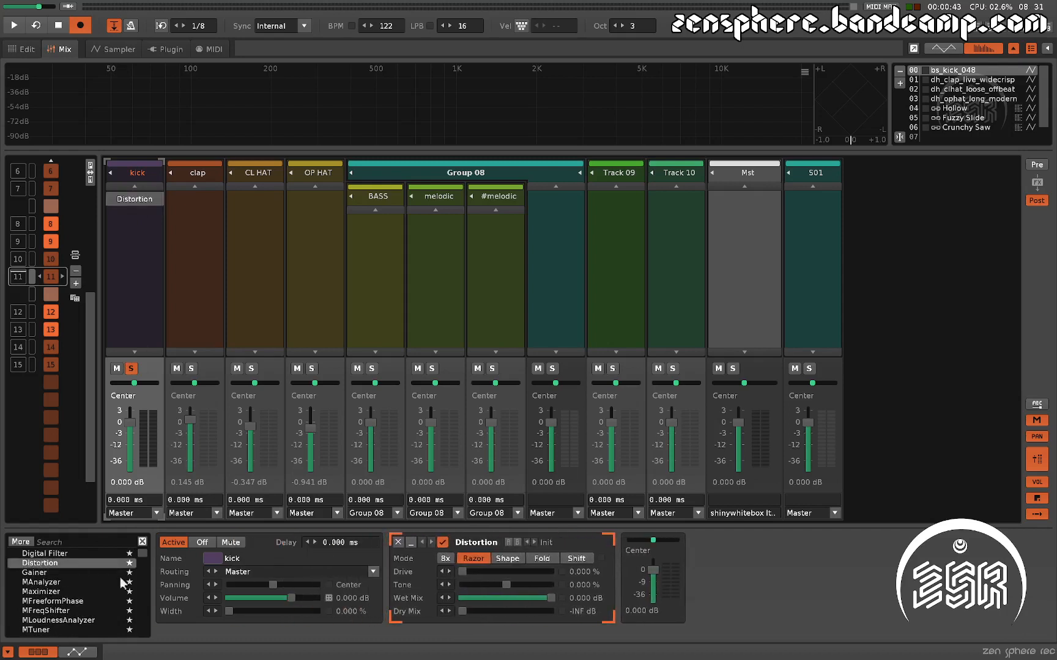
Step: Look through the favorite effects, collapse them, and browse the native effects and meta devices in the device list
scroll(108, 571, "up", 5)
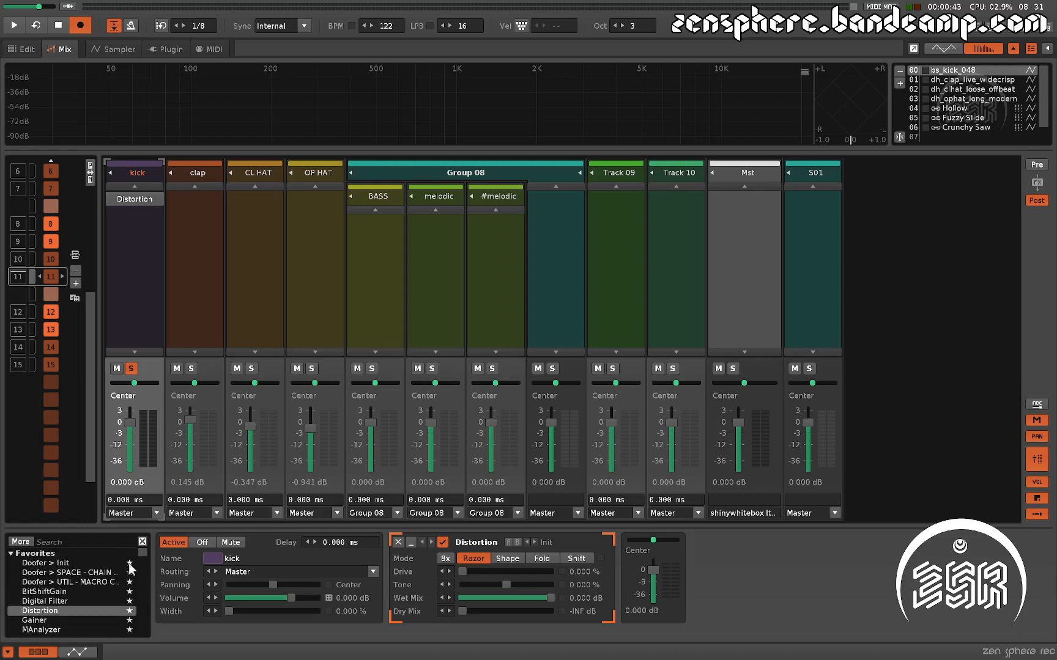
scroll(121, 598, "down", 4)
scroll(66, 597, "up", 4)
left_click(13, 554)
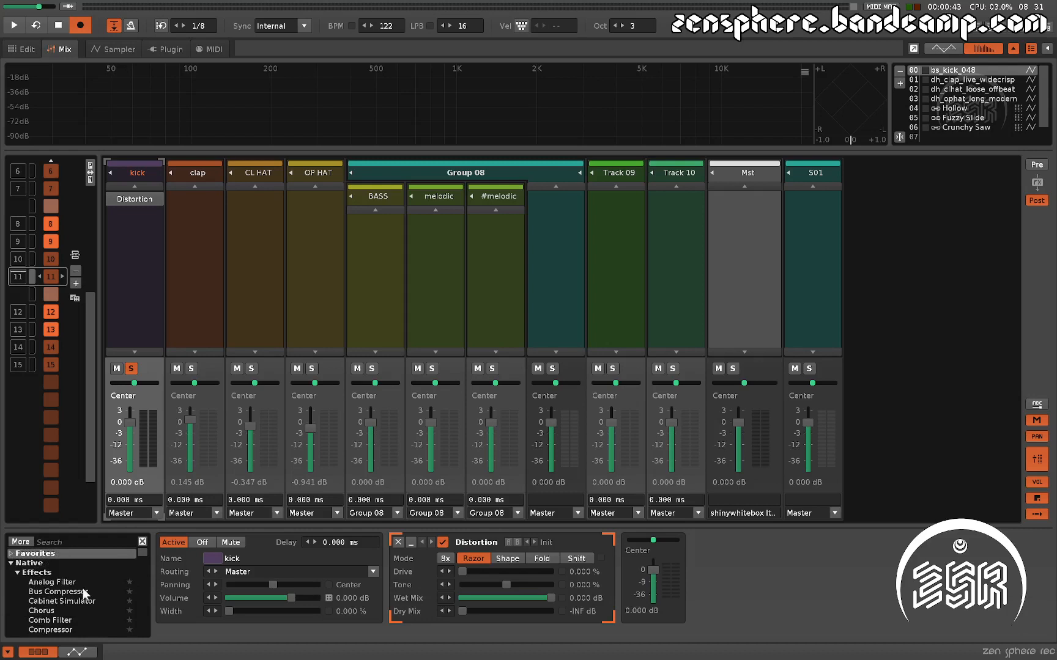
scroll(81, 587, "down", 12)
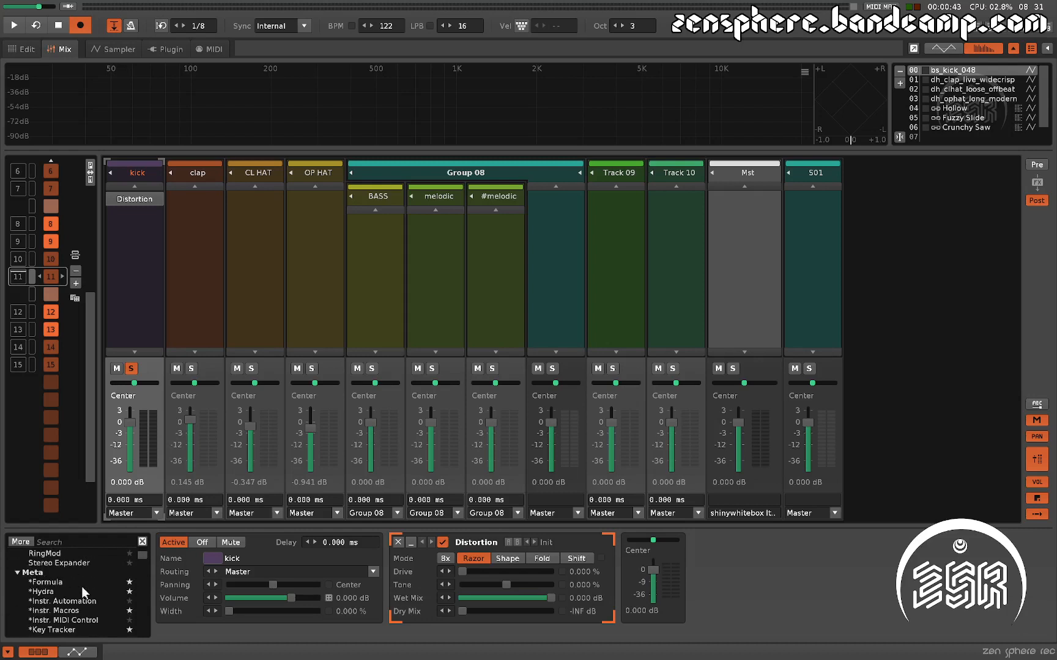
Step: Look through the remaining devices, including the AU and third-party plugin effects, and show the favorite effects again
scroll(82, 586, "up", 3)
scroll(69, 583, "down", 10)
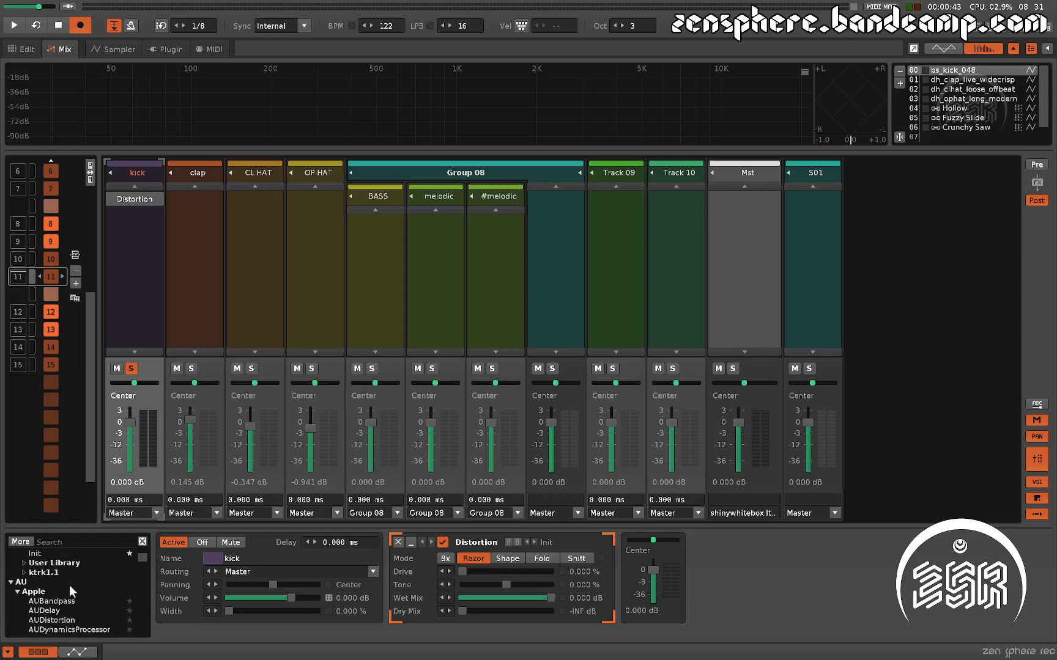
scroll(70, 587, "down", 15)
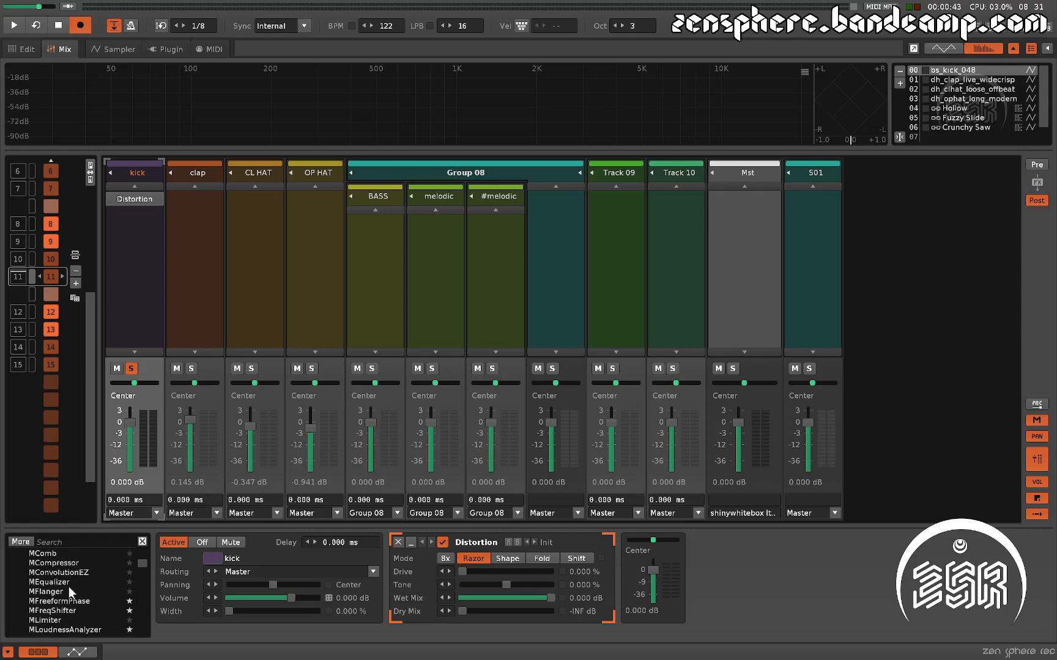
scroll(68, 587, "down", 15)
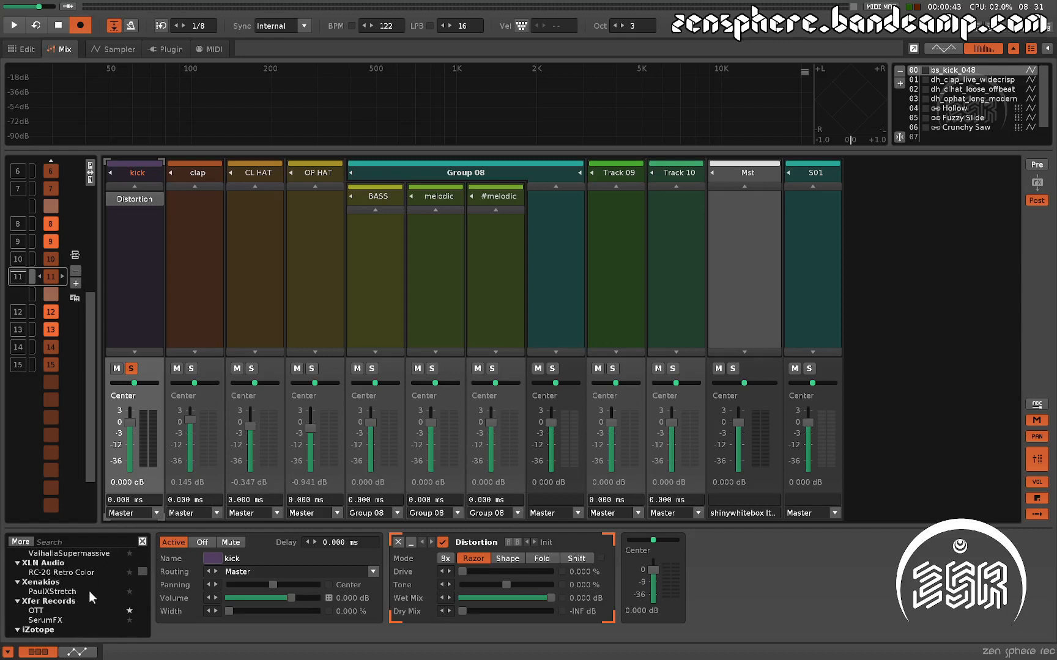
mouse_move(143, 569)
left_mouse_down()
mouse_move(141, 639)
mouse_move(145, 549)
left_mouse_up()
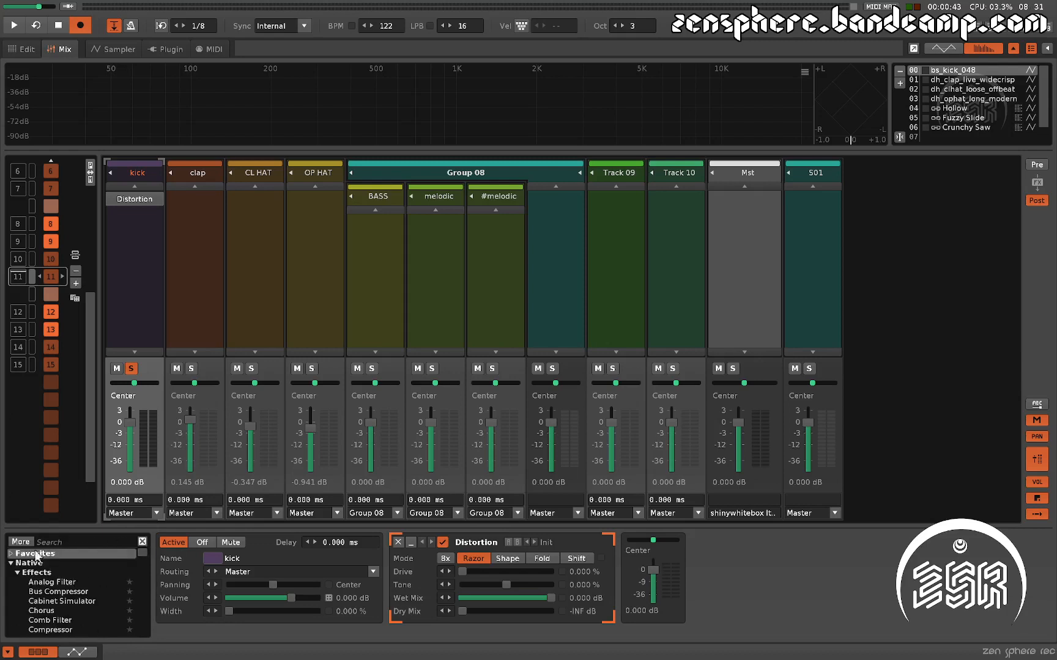
left_click(10, 554)
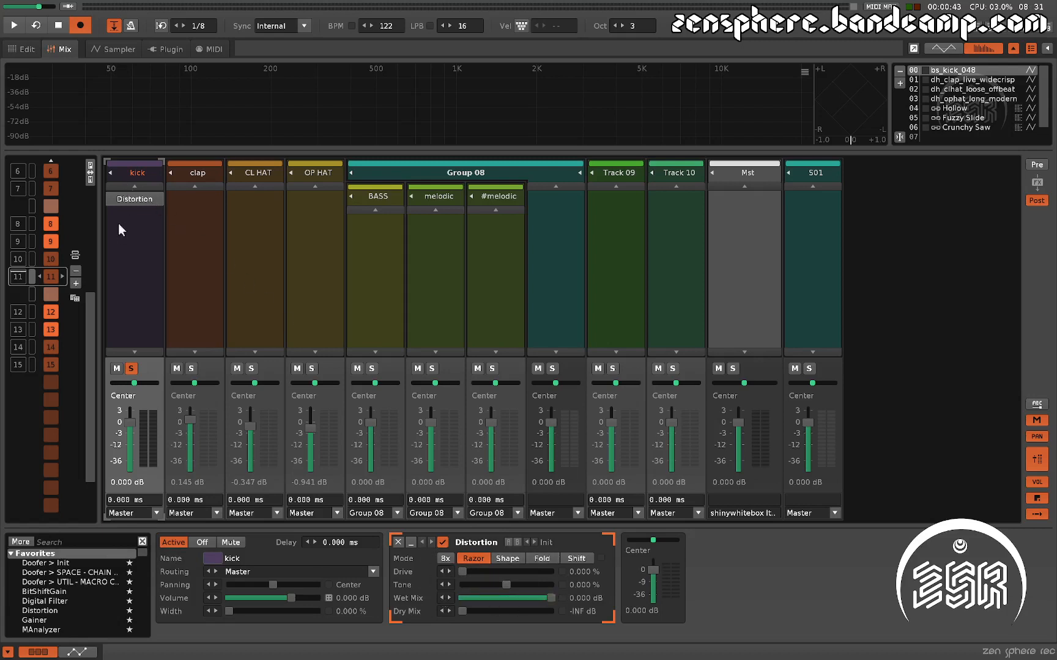
Step: During playback, set the kick track's Distortion to Fold mode with Drive 79.339 %, Tone 65.289 %, Wet Mix -10.06 dB and Dry Mix -5.532 dB
key("space")
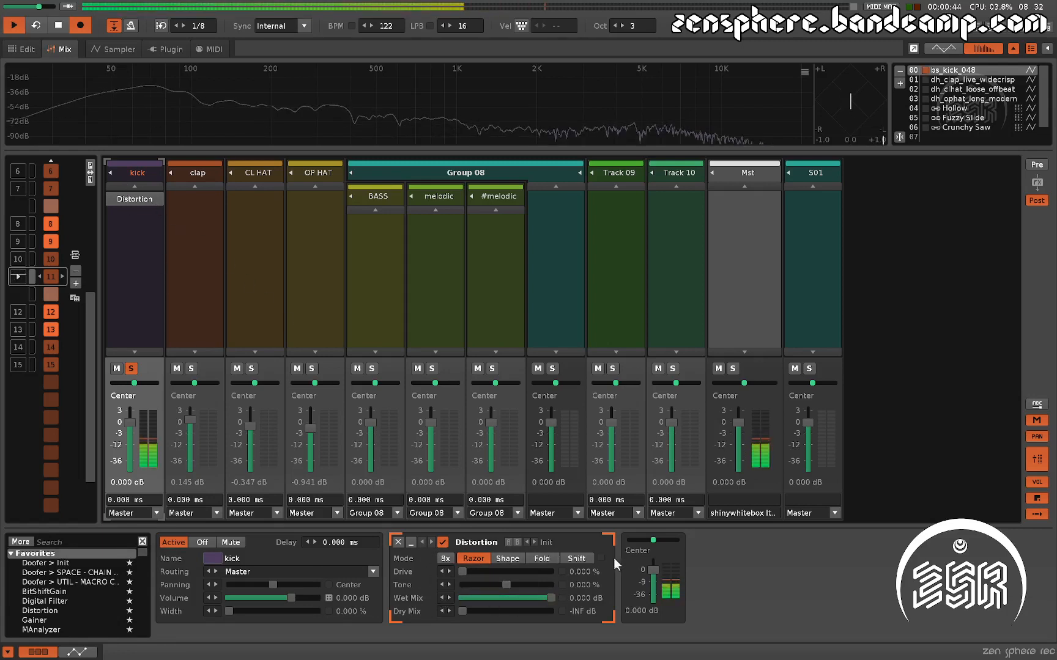
left_click_drag(484, 572, 536, 584)
left_click(508, 610)
left_click(490, 599)
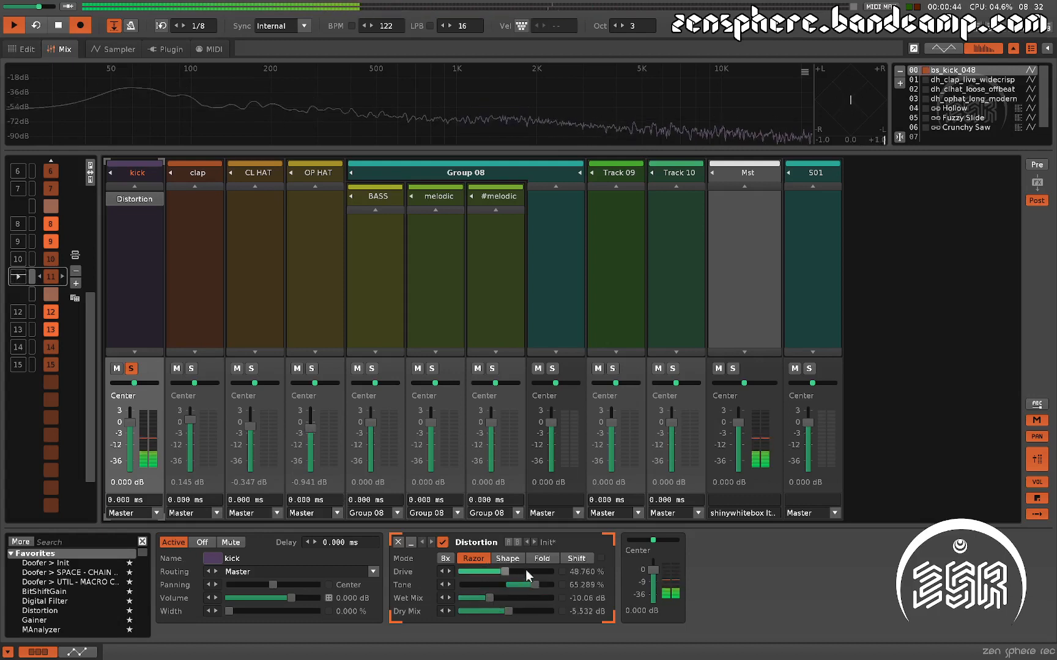
left_click(540, 561)
left_click(532, 572)
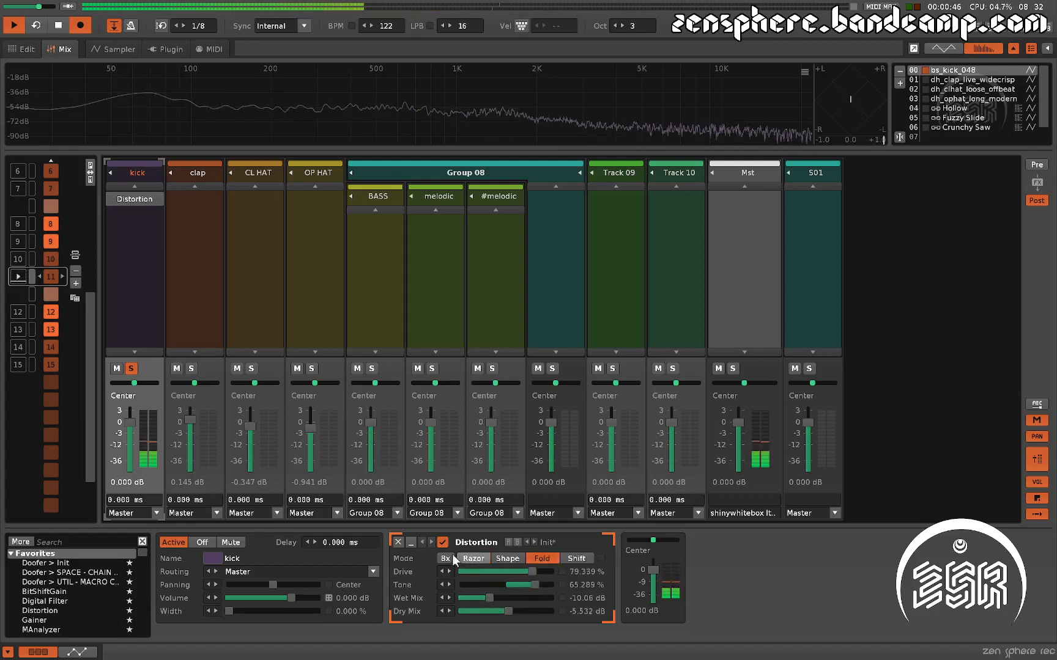
Step: Remove the kick track's Distortion, stop playback, and add BitShiftGain and Digital Filter from the favorites
left_click(398, 542)
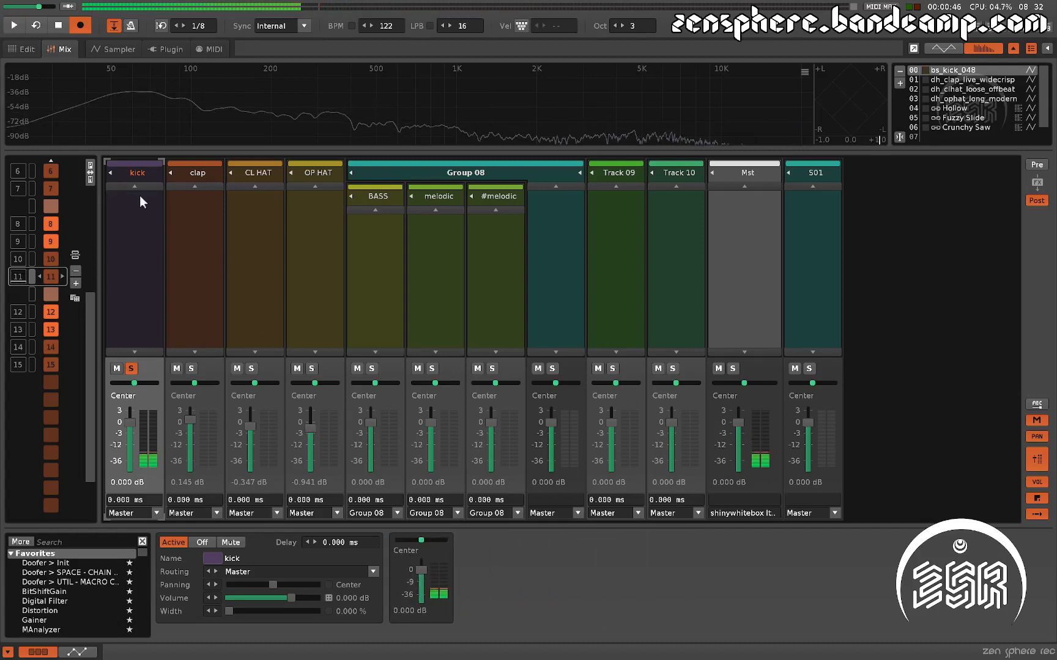
key("space")
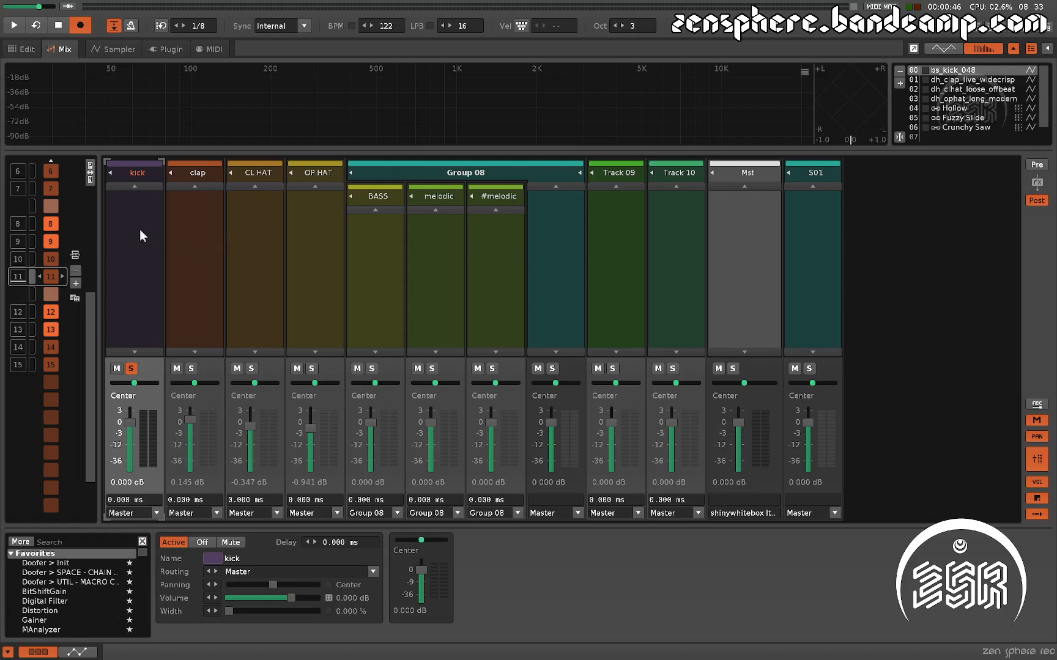
double_click(46, 592)
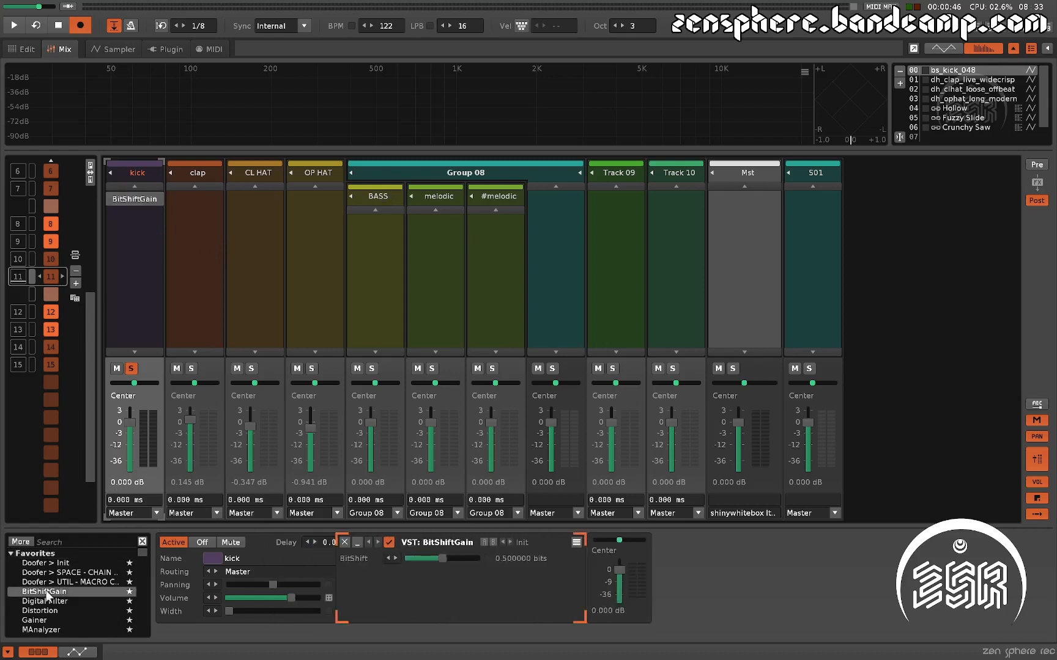
double_click(44, 601)
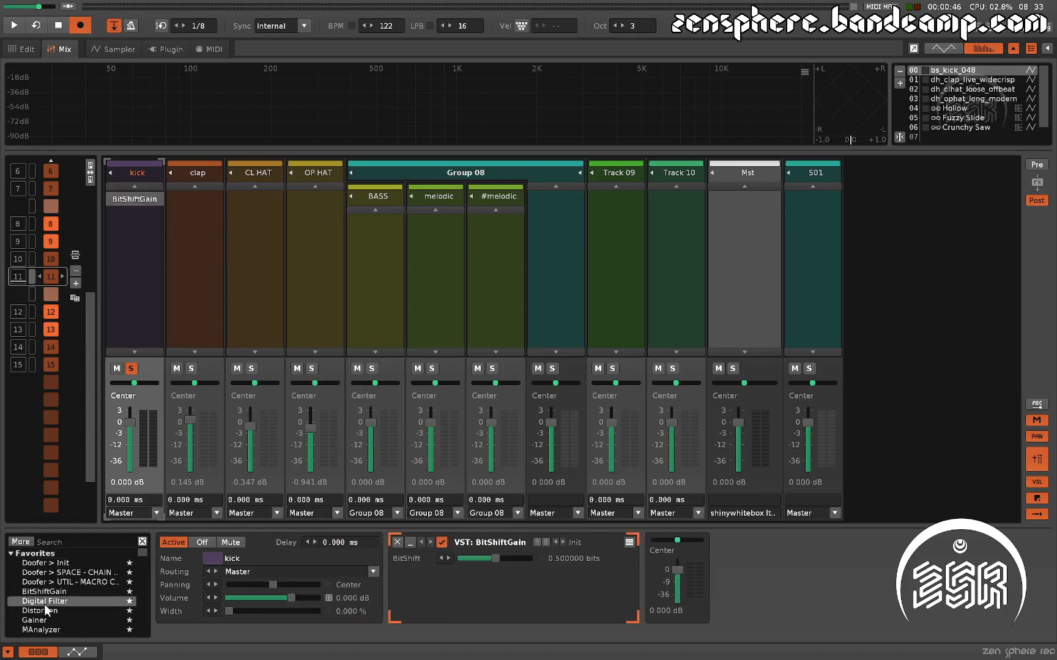
Step: Copy the kick track's device chain and paste it onto the clap track
right_click(134, 202)
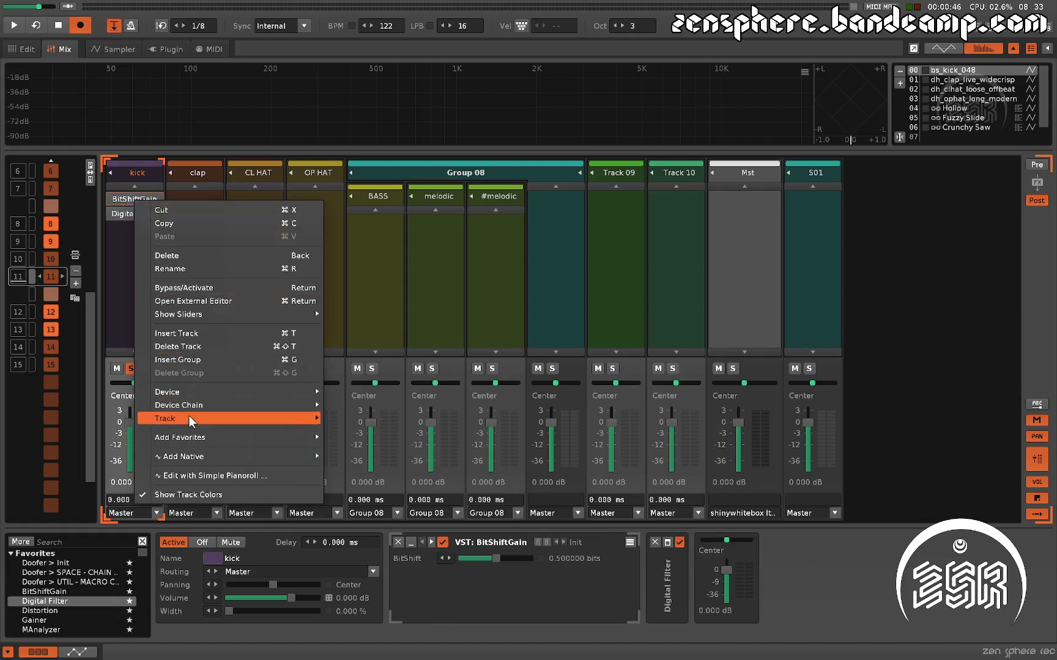
mouse_move(189, 410)
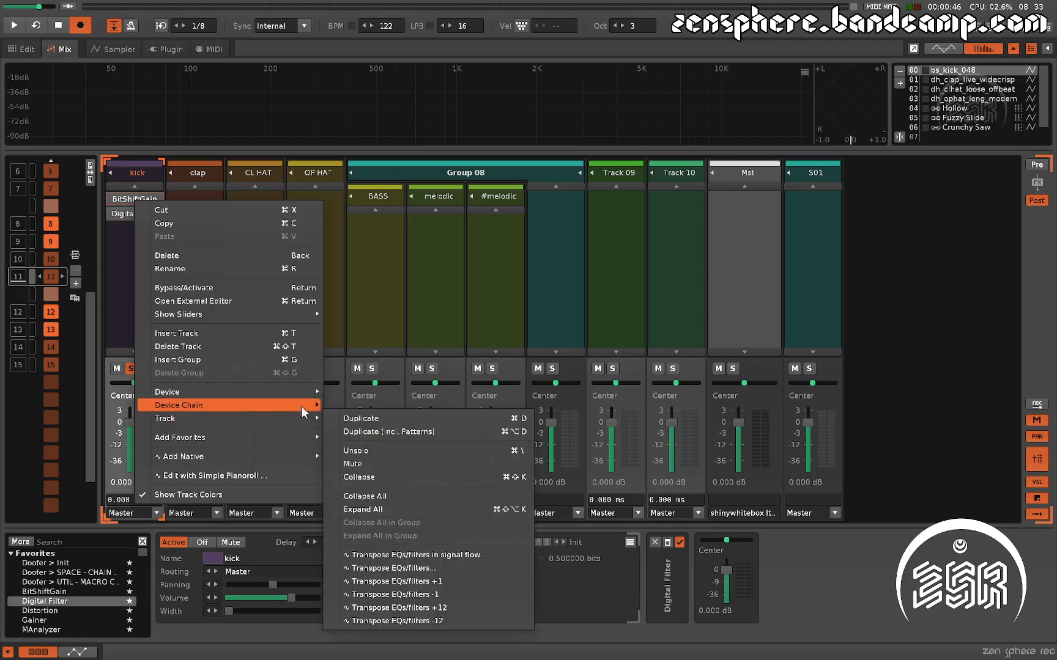
left_click(375, 417)
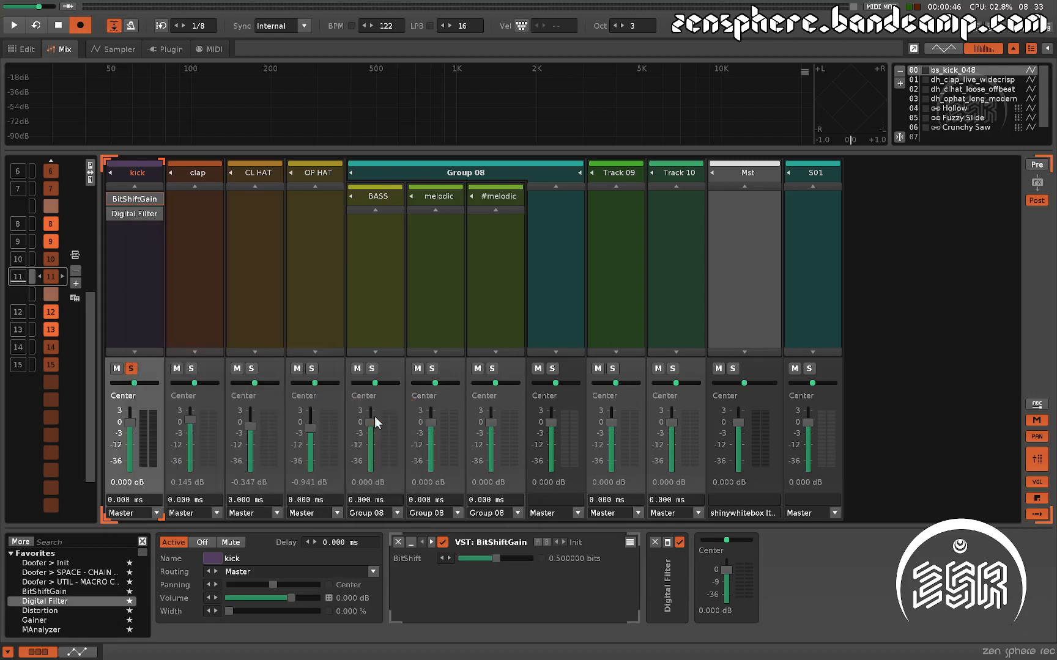
right_click(184, 252)
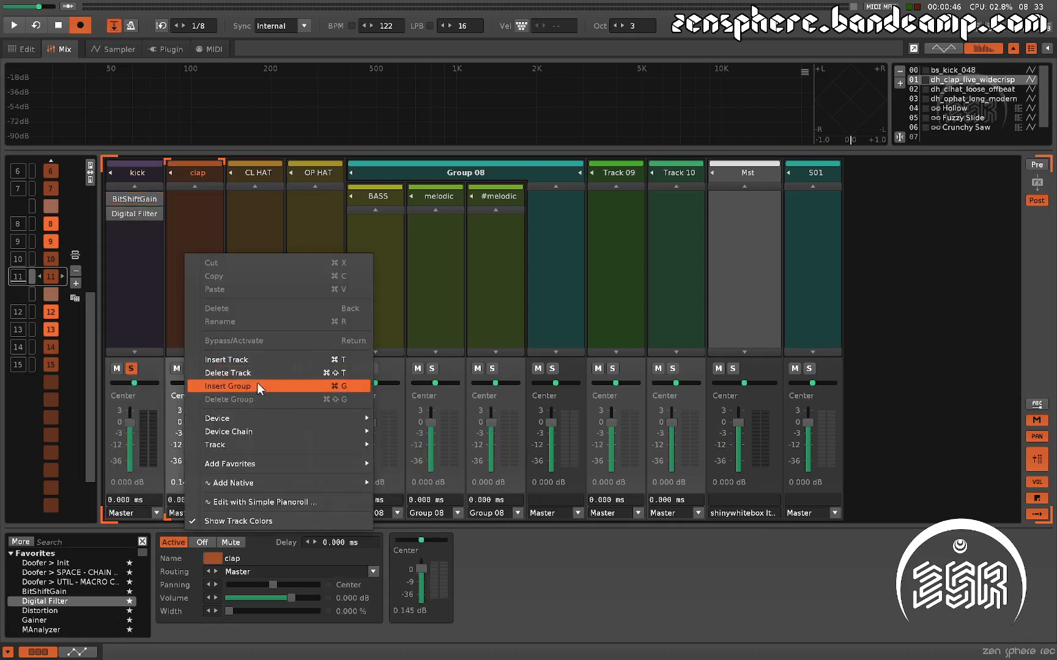
mouse_move(260, 429)
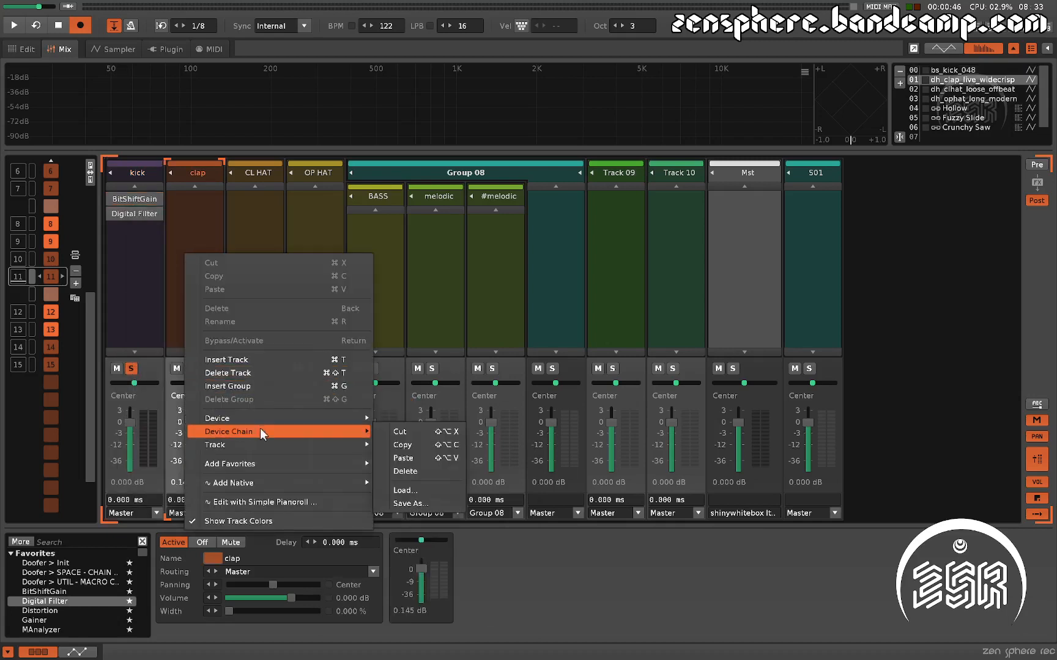
left_click(415, 454)
Step: Paste the copied device chain onto the CL HAT, OP HAT, BASS, melodic and #melodic tracks
left_click(254, 262)
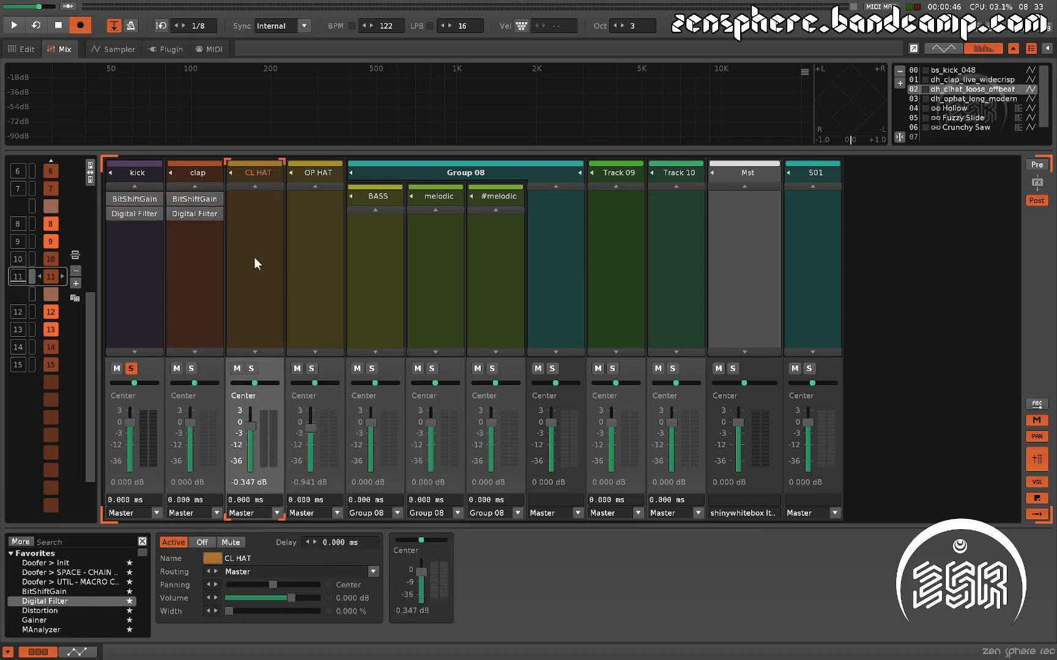
key("ctrl+v")
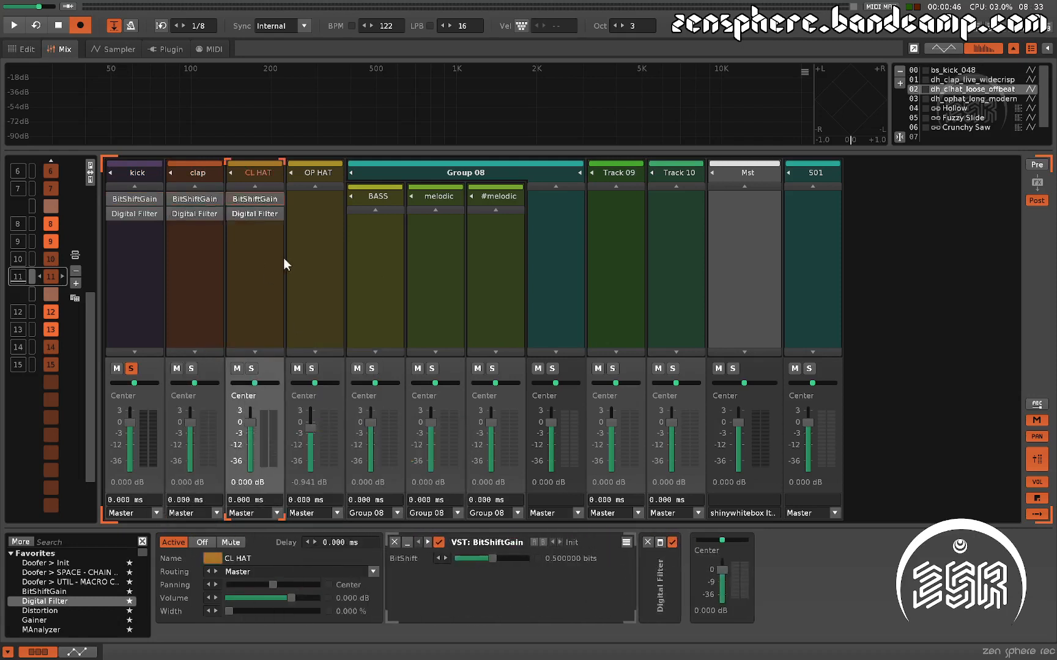
left_click(300, 259)
key("ctrl+v")
left_click(380, 288)
key("ctrl+v")
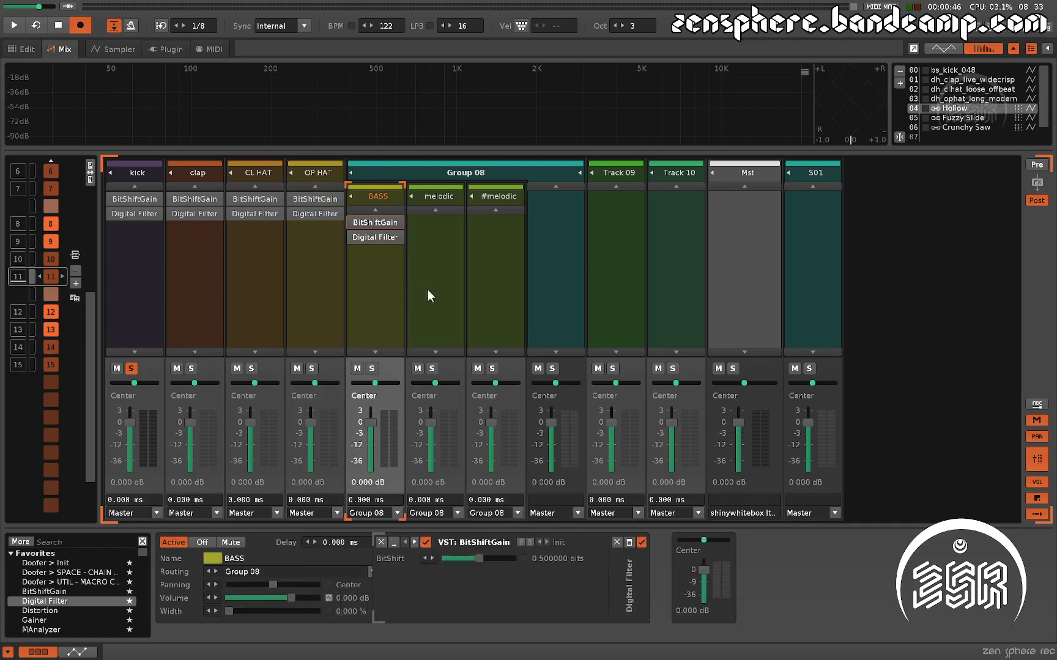
left_click(427, 290)
key("ctrl+v")
left_click(485, 289)
key("ctrl+v")
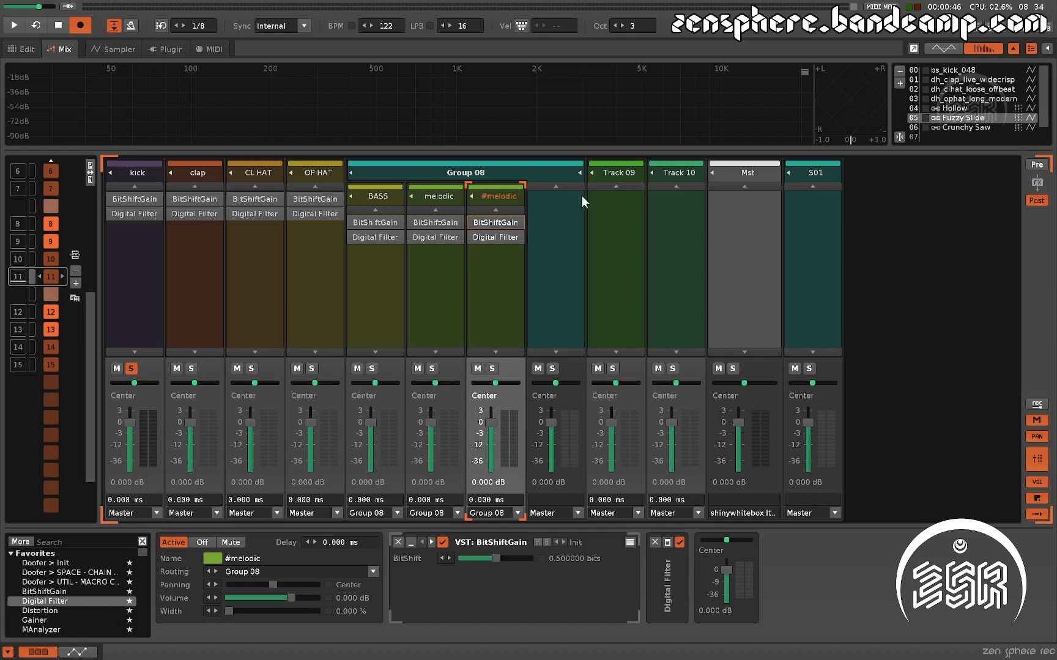
Step: Load the Serum plugin from the favorites into empty instrument slot 07 and close its editor
left_click(948, 127)
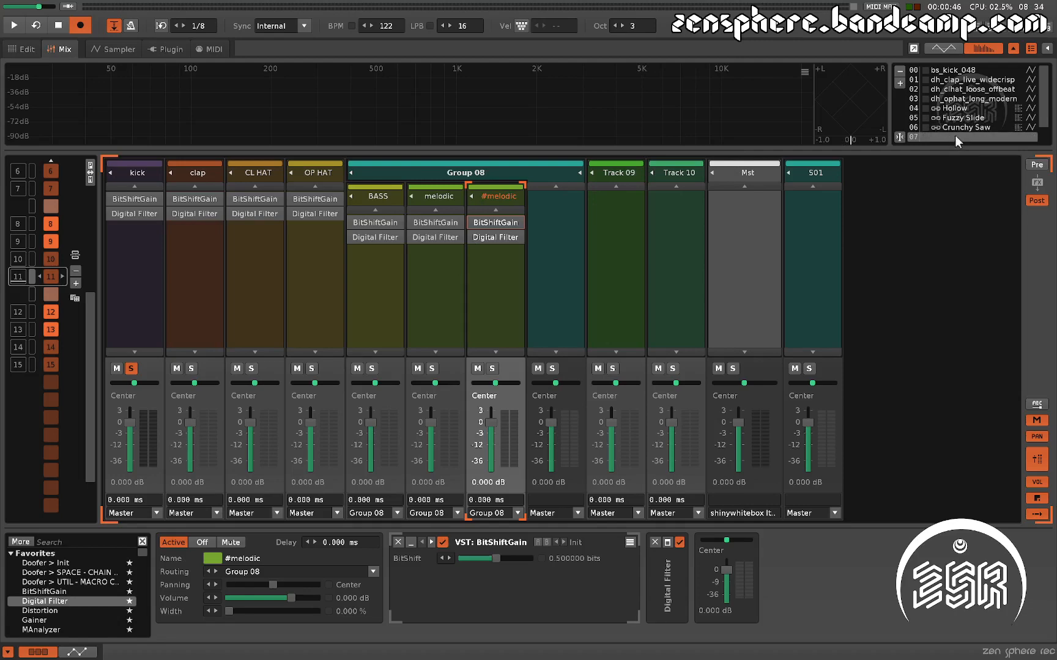
double_click(954, 135)
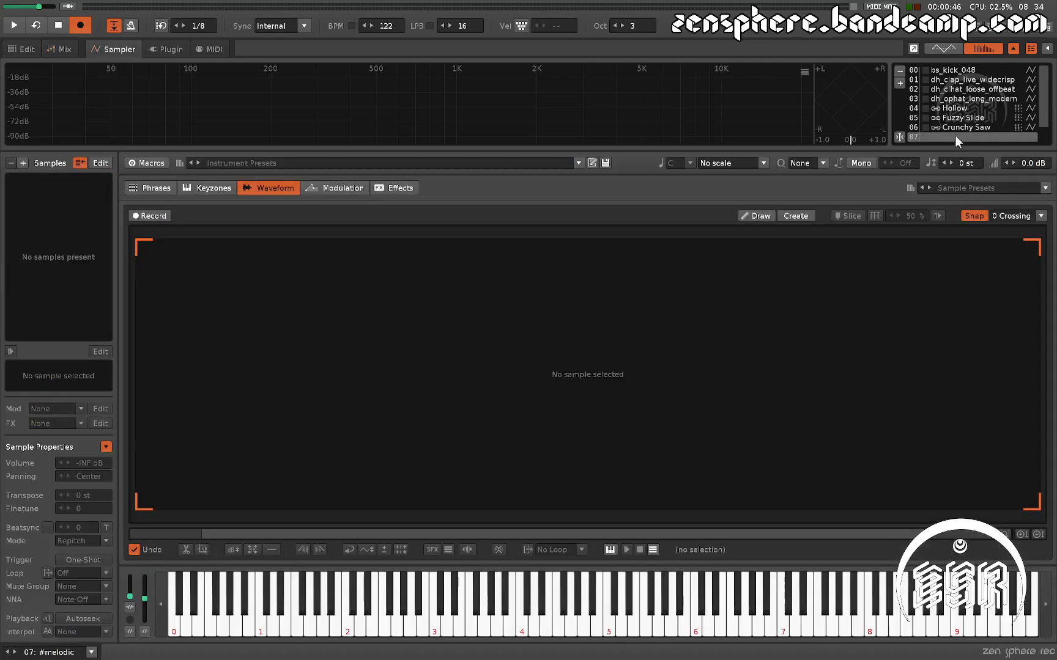
left_click(171, 49)
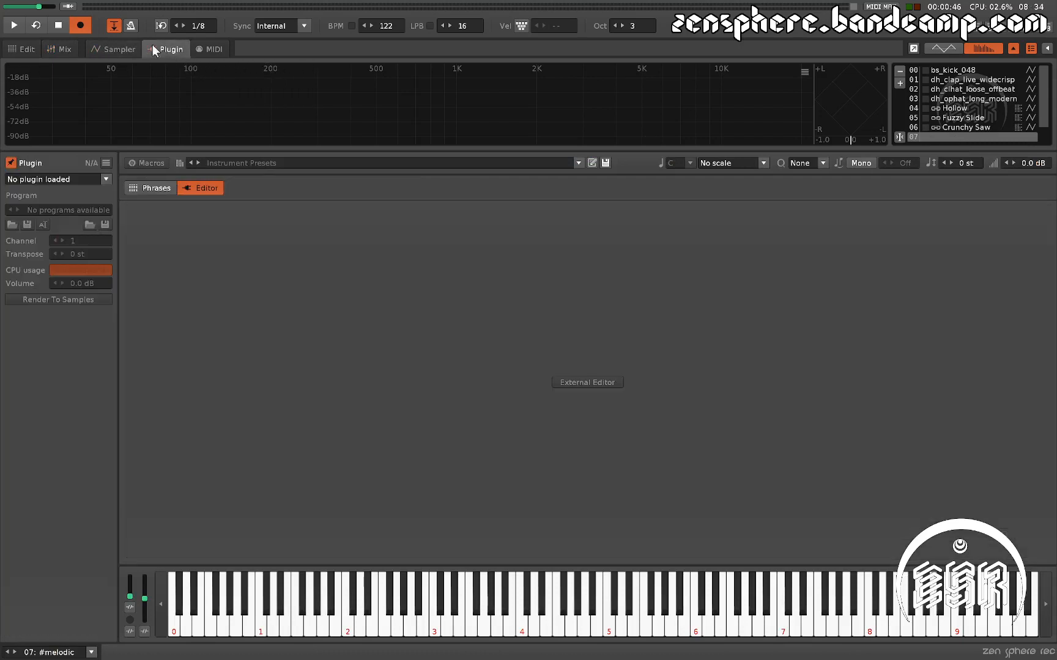
left_click(30, 179)
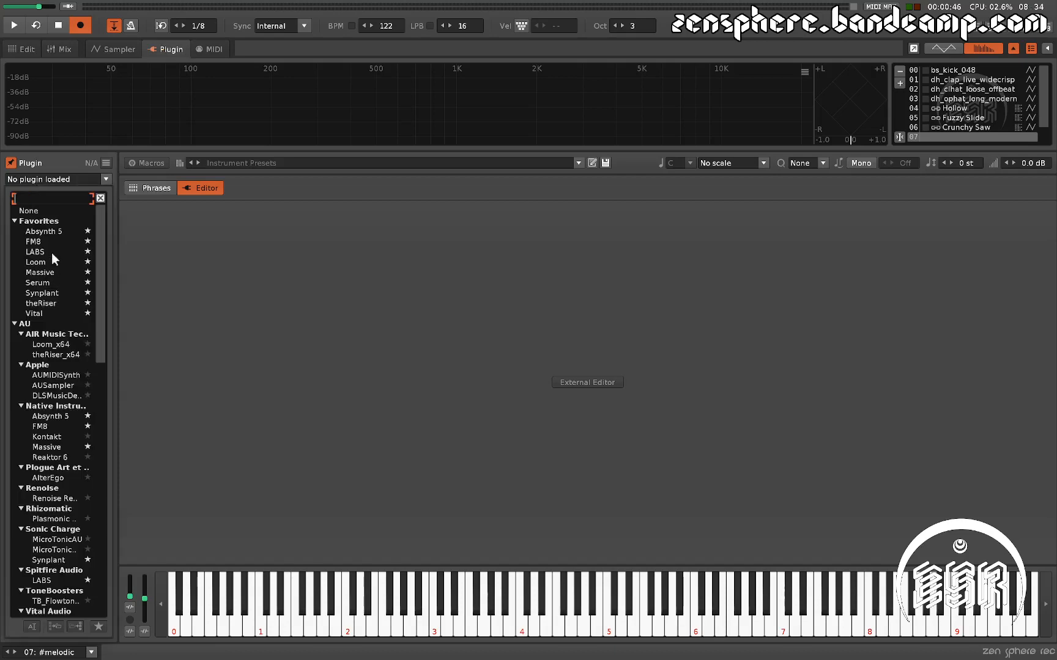
left_click(47, 282)
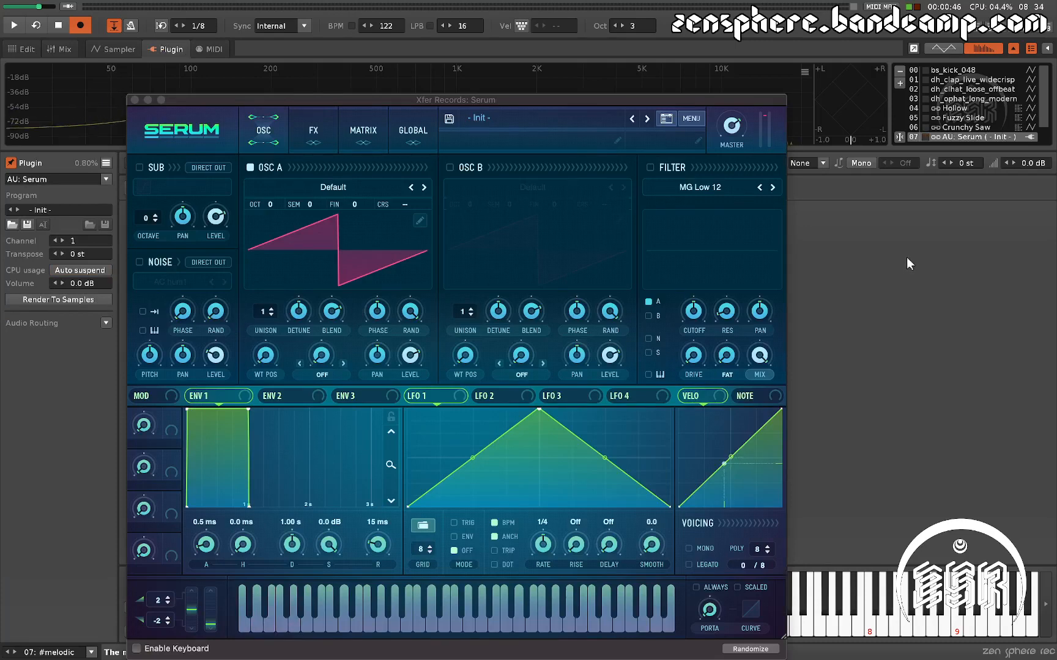
left_click(412, 618)
key("Escape")
Step: Select Track 09 in the pattern matrix of the edit view and return to the mixer view
key("F1")
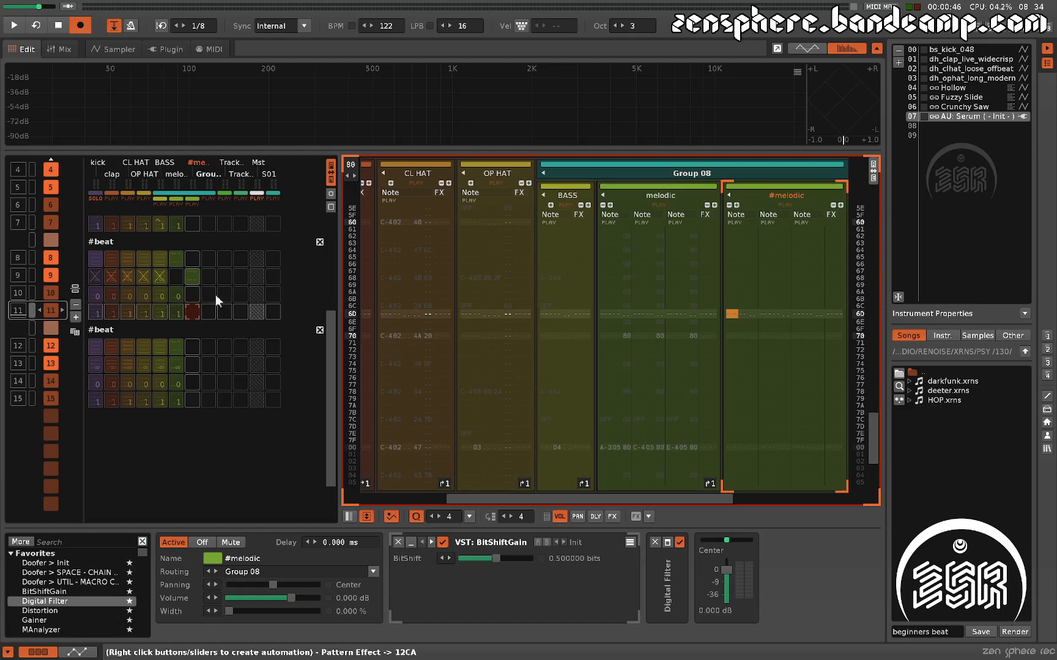
left_click(227, 257)
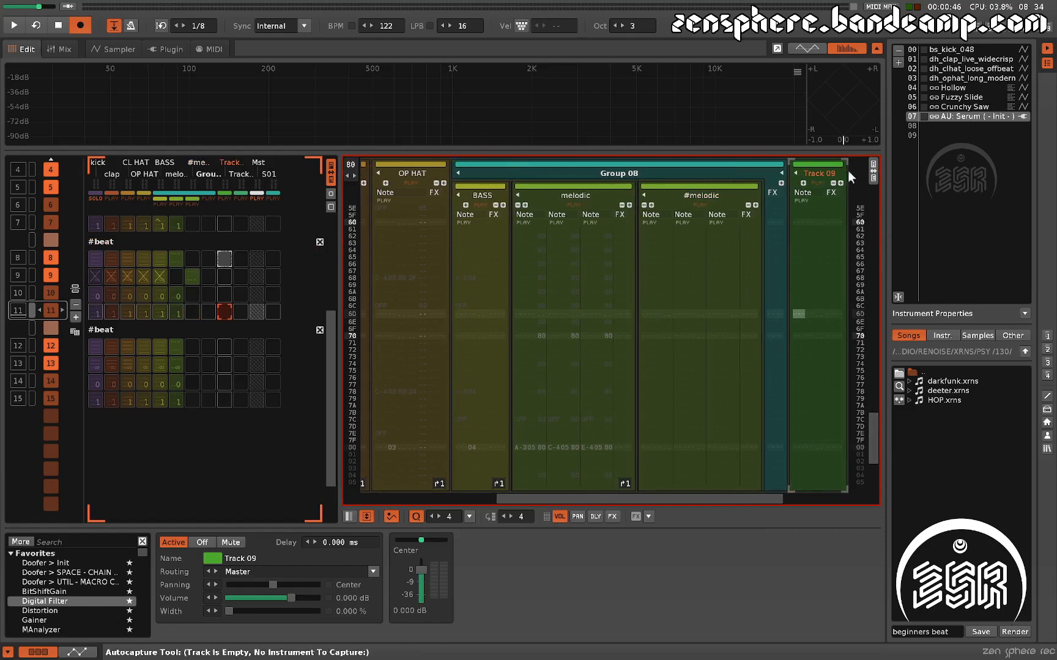
key("F3")
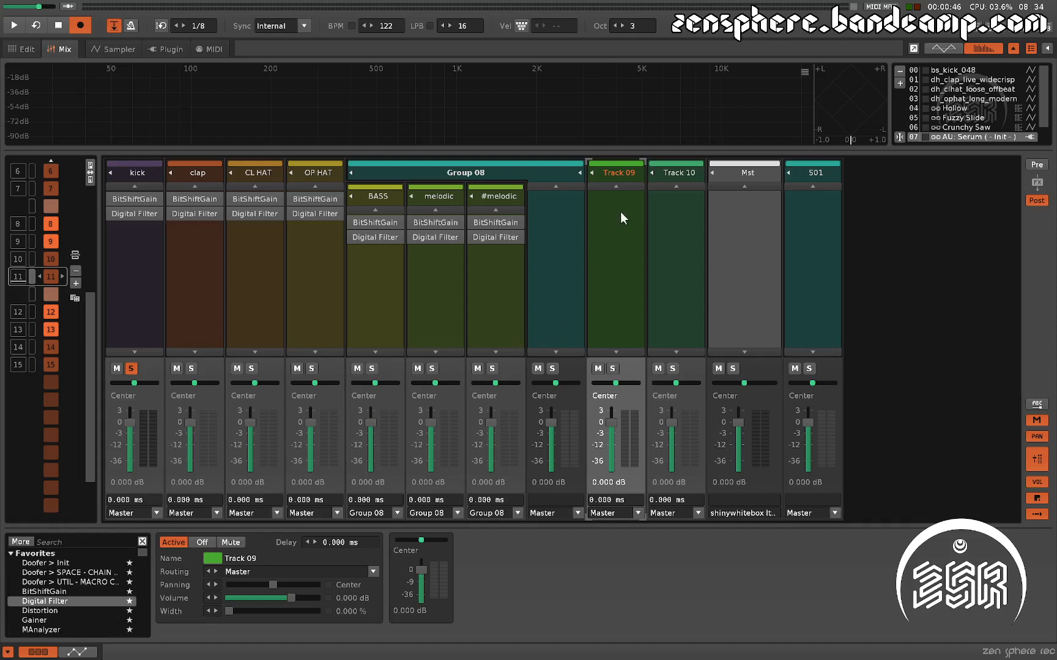
Step: Step through the instrument list up to dh_ophat_long_modern and back down to the Serum instrument
scroll(979, 119, "up", 4)
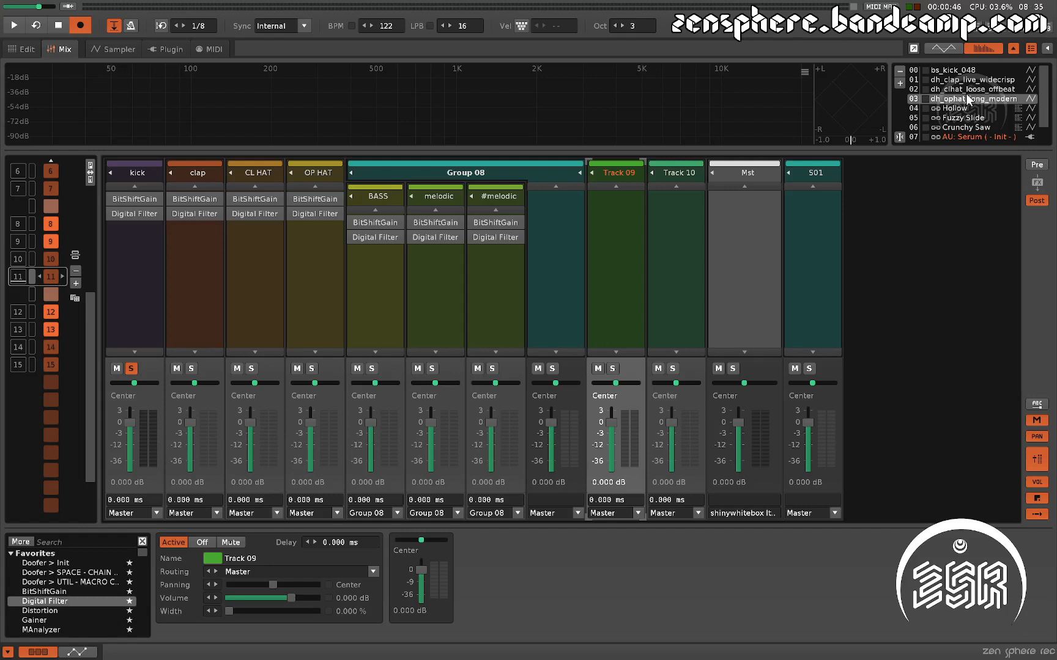
key("Down")
key("Down")
key("Down")
key("Down")
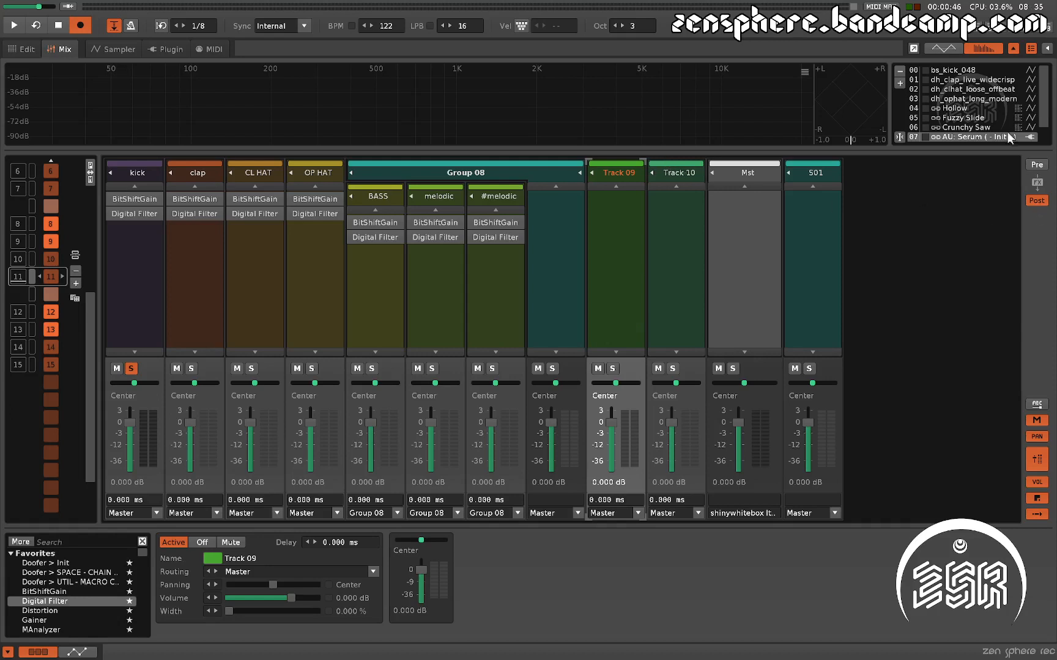
Step: Open the Hollow instrument's effects in the sampler and select its all bands FX chain
double_click(969, 109)
left_click(385, 232)
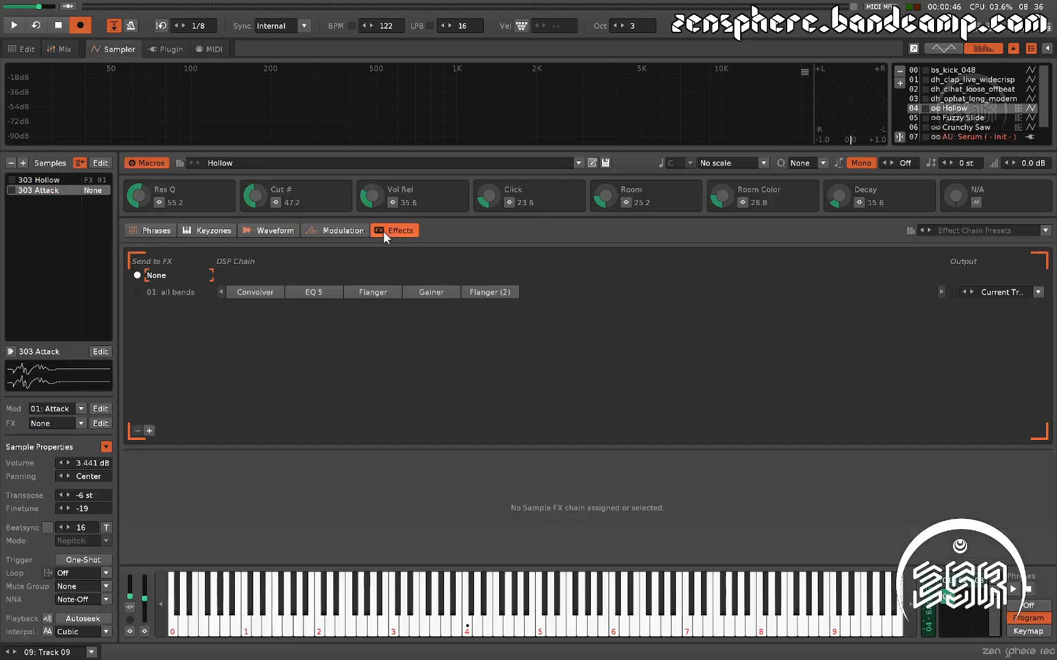
left_click(165, 294)
Step: Add empty FX chains to the Hollow instrument until it has FX Chain 12
left_click(148, 431)
triple_click(149, 431)
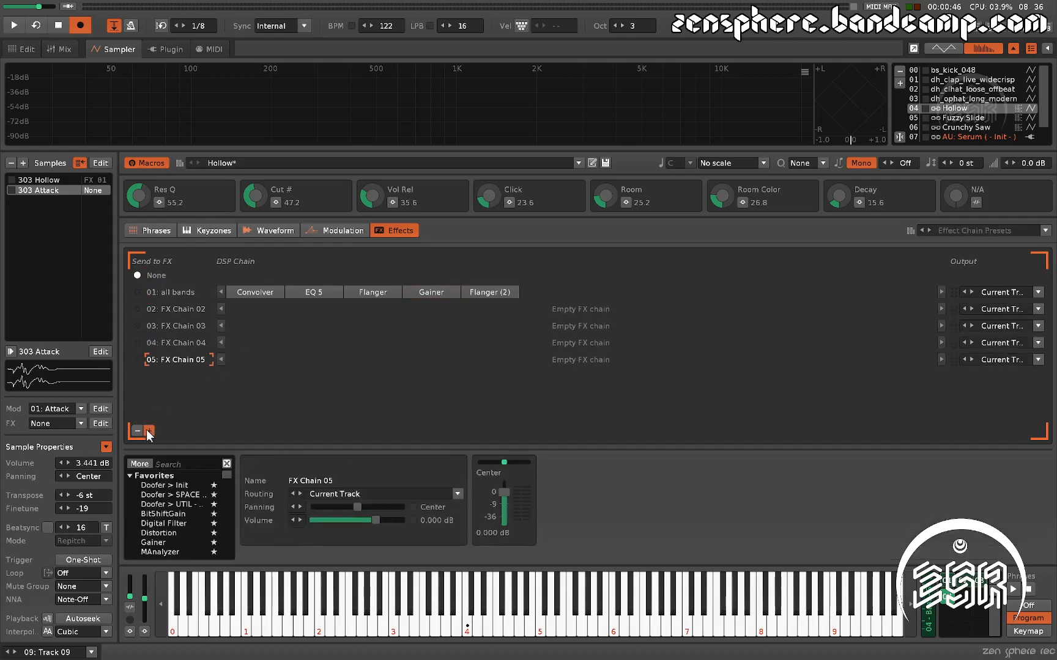
triple_click(149, 431)
double_click(149, 431)
double_click(146, 429)
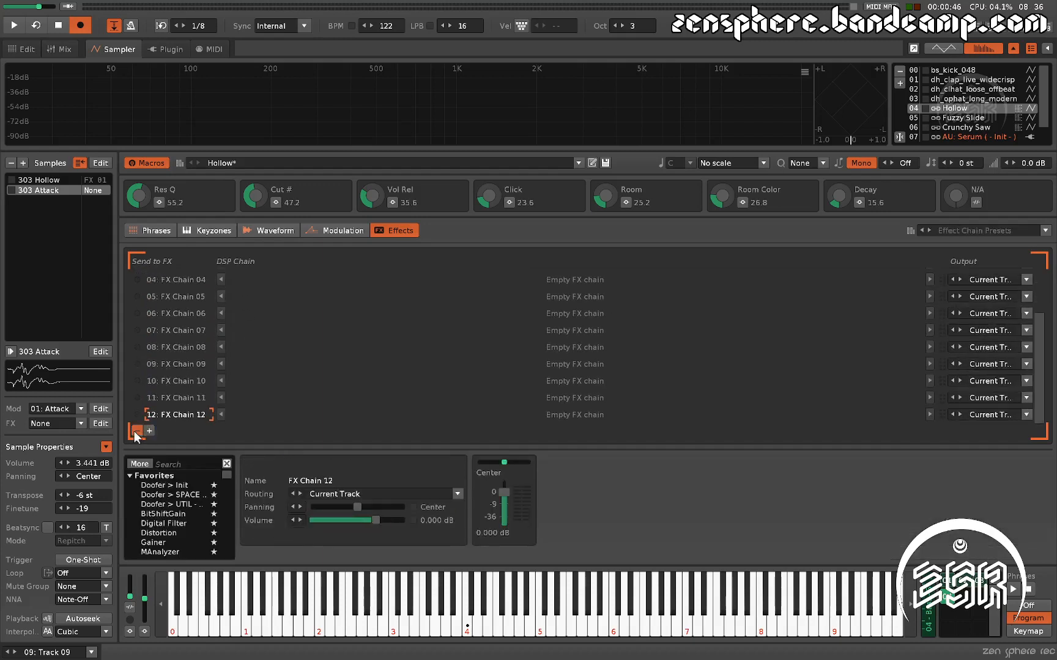
Step: Delete all FX chains from the Hollow instrument, including the all bands chain
left_click(136, 431)
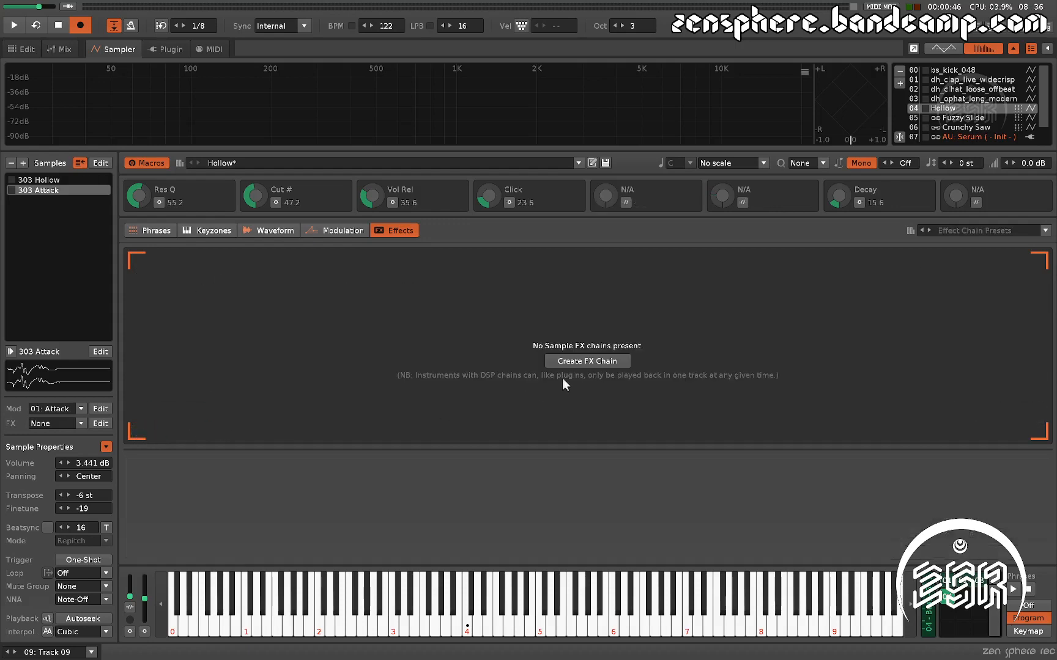
Step: Restore the Hollow instrument's deleted FX chains and delete the empty ones, FX Chain 12 through FX Chain 02, keeping only all bands
key("ctrl+z")
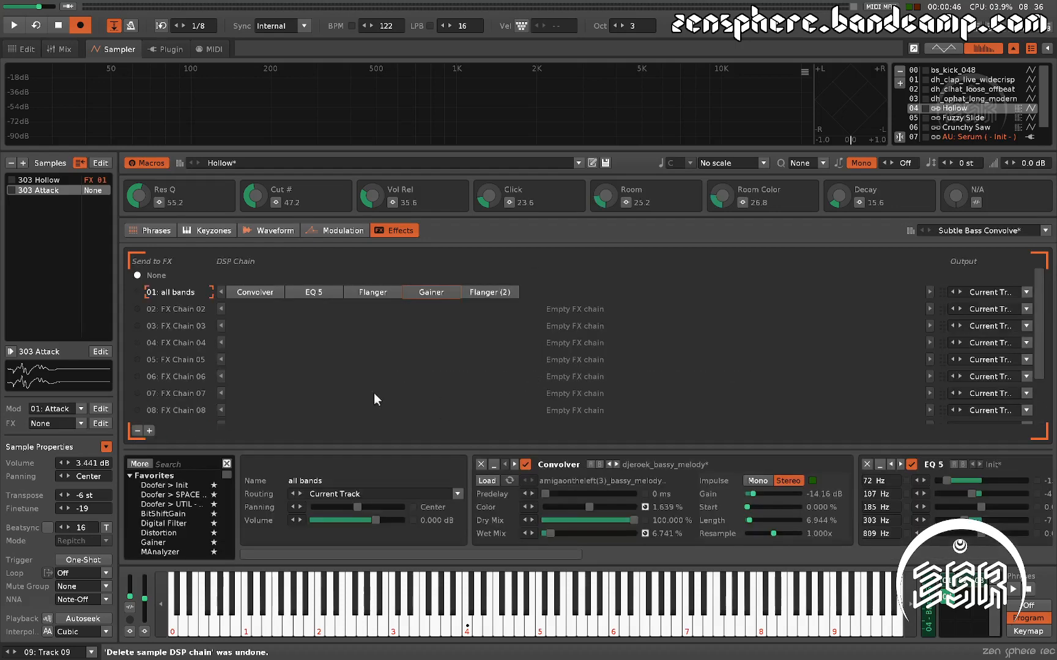
scroll(161, 405, "down", 3)
left_click(175, 415)
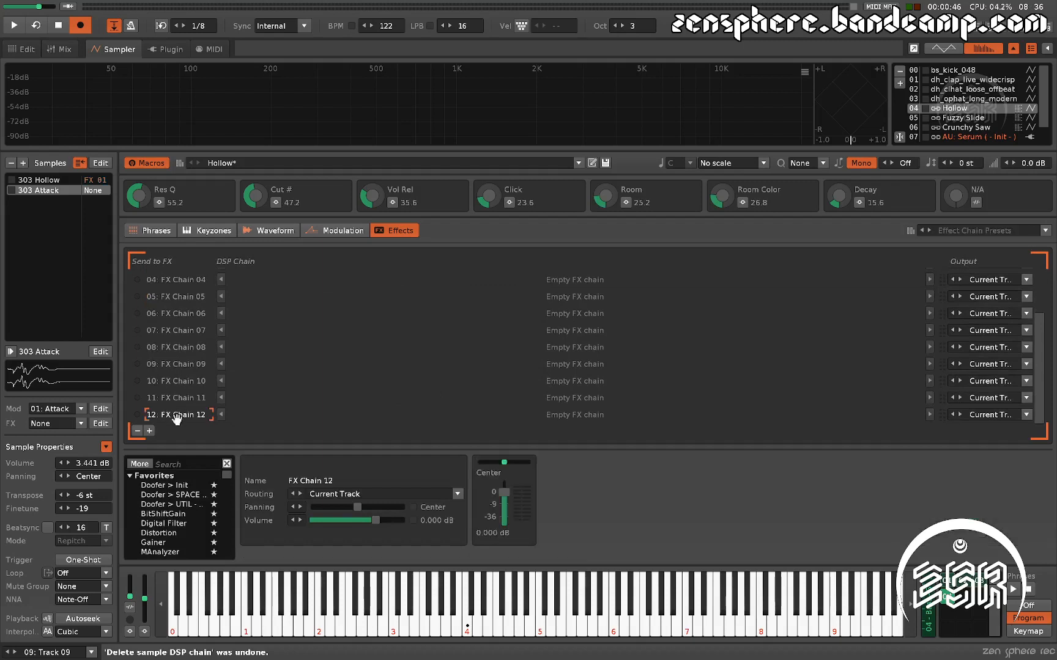
double_click(137, 432)
triple_click(137, 432)
double_click(137, 431)
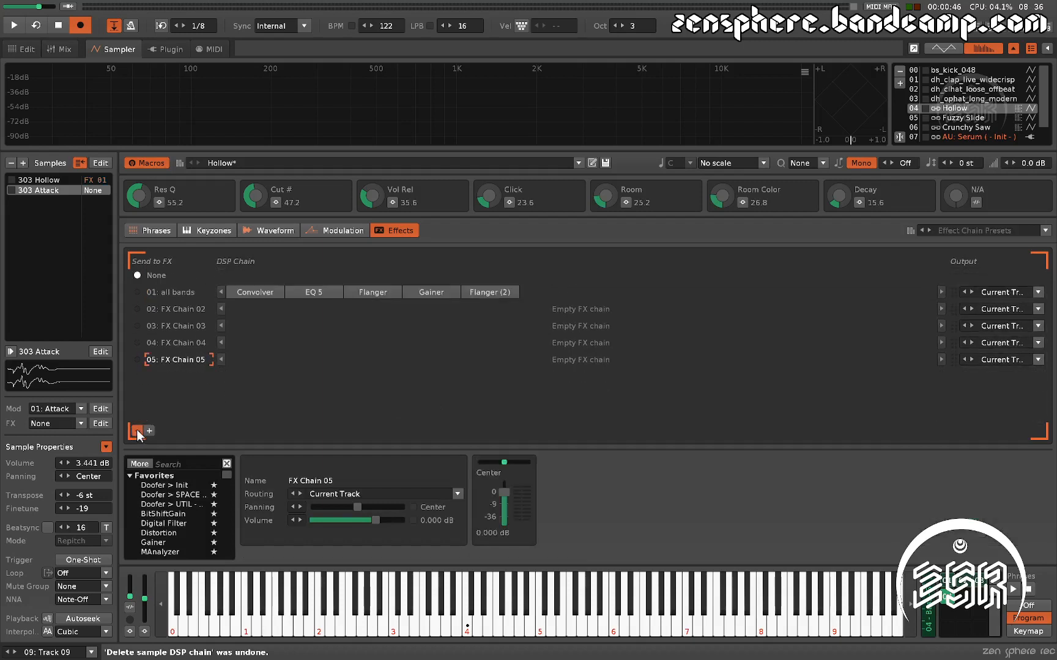
double_click(137, 432)
left_click(138, 432)
left_click(137, 432)
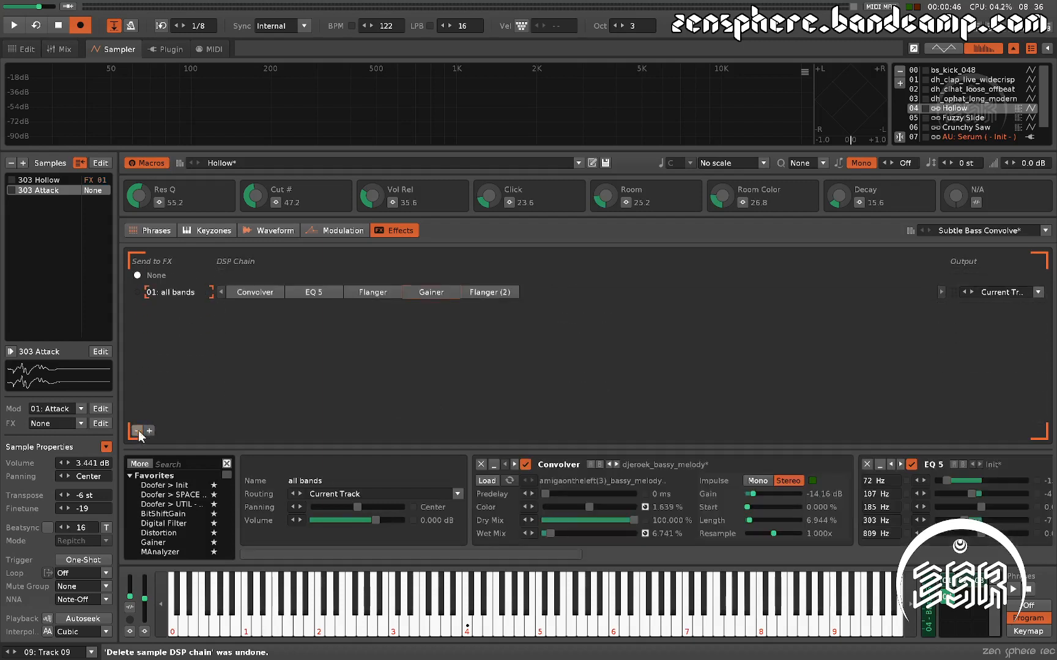
Step: Show the pattern editor and select the Serum instrument
key("F1")
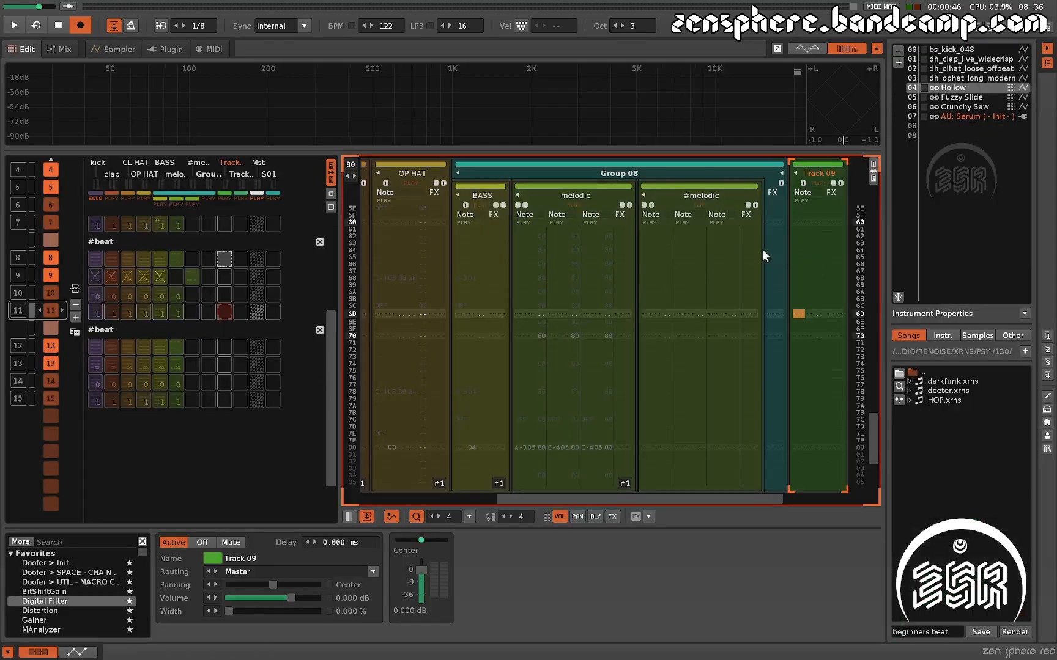
key("Down")
key("Down")
key("Down")
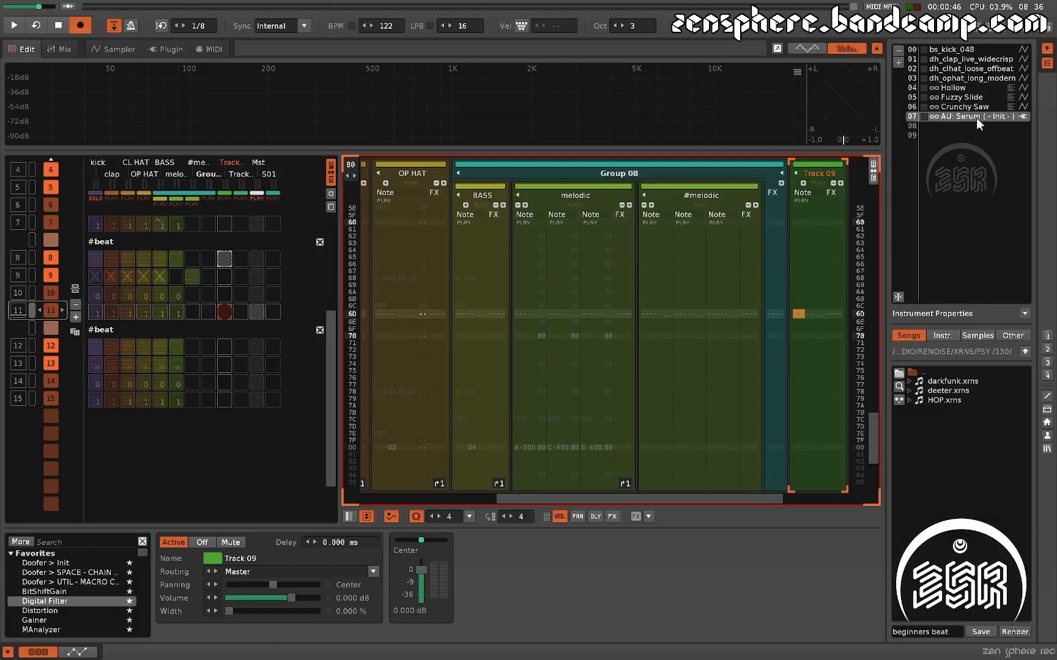
Step: Return to the mixer, start playback and turn off solo on the kick track
key("F3")
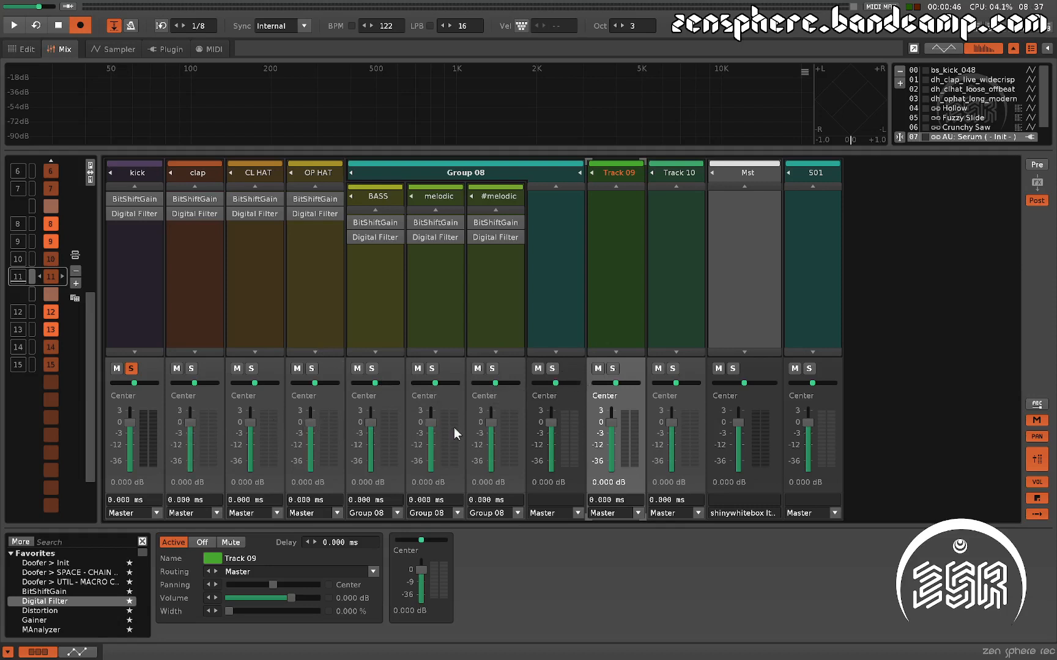
key("space")
left_click(131, 368)
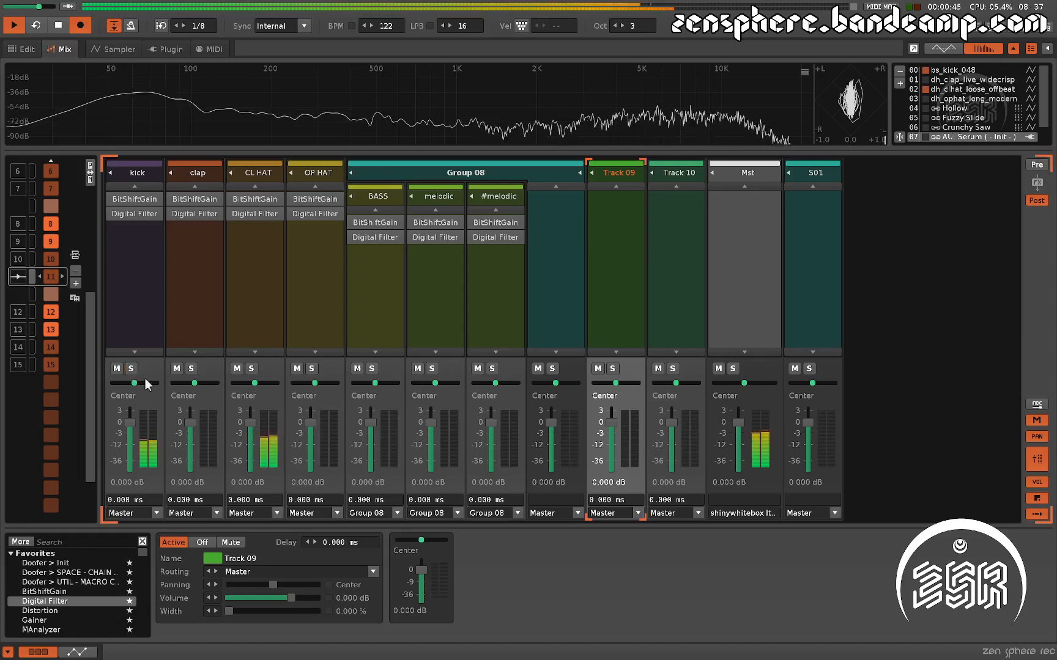
Step: Lower the track volumes: CL HAT to -1.387 dB, melodic to -2.881 dB, OP HAT to -1.555 dB, BASS to -0.059 dB and clap to -0.043 dB
left_click_drag(250, 422, 250, 431)
left_click_drag(433, 421, 431, 434)
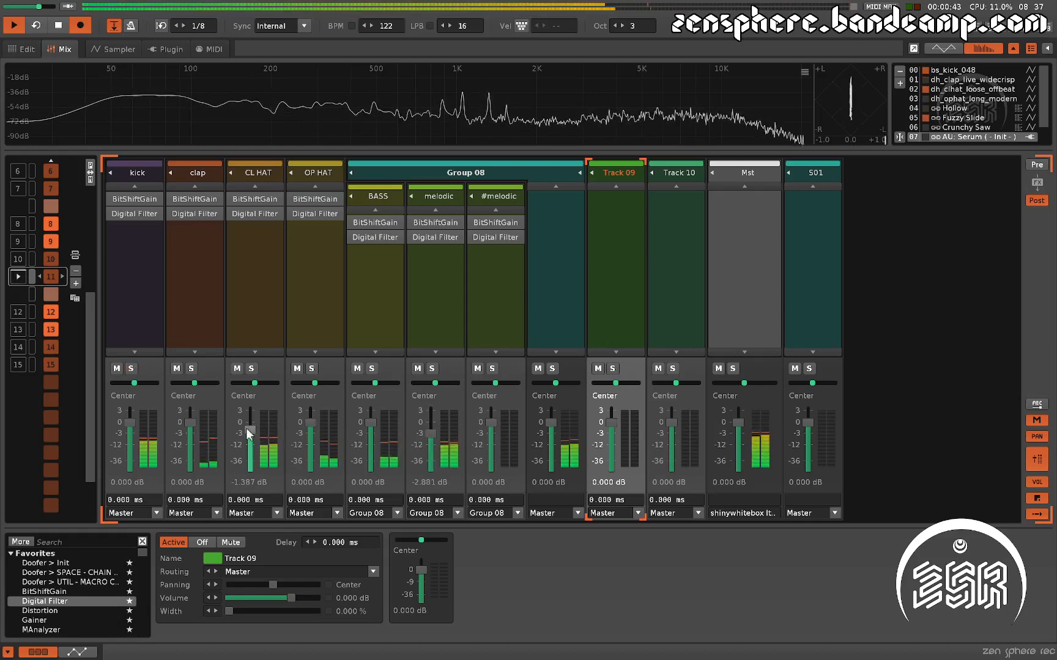
left_click_drag(368, 422, 310, 431)
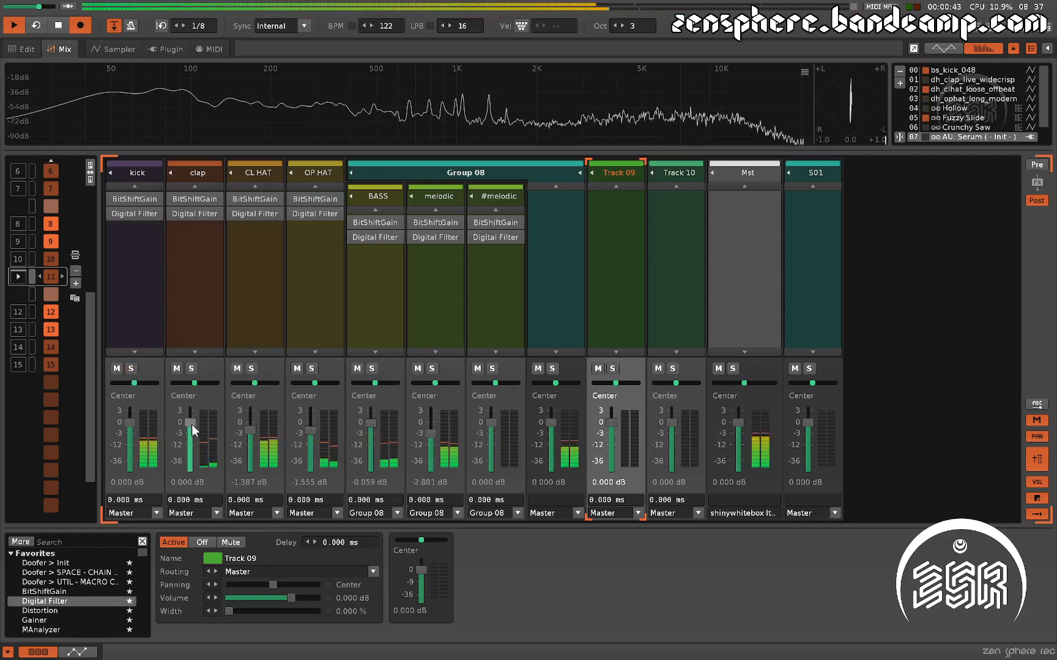
left_click_drag(194, 422, 194, 424)
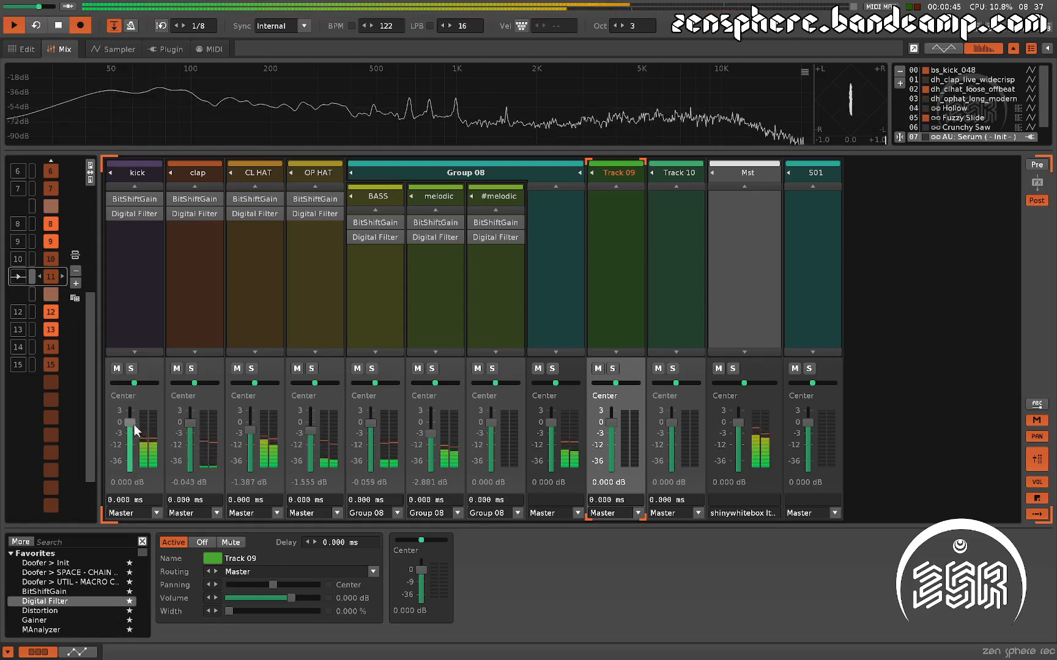
Step: Stop playback and add a Compressor after the Digital Filter on the clap track
left_click(209, 257)
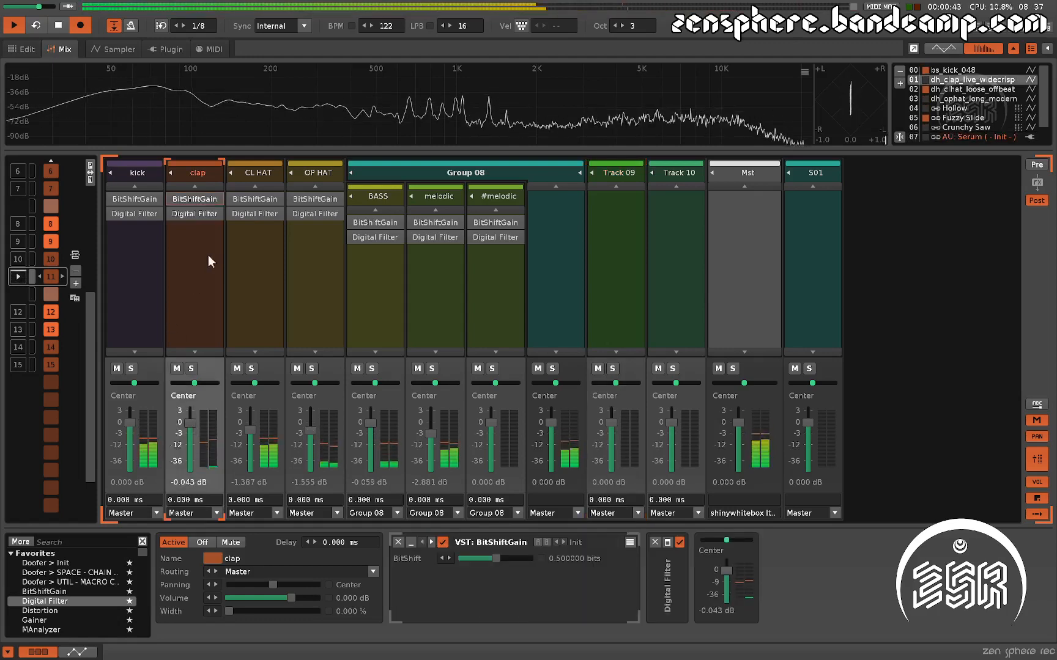
key("space")
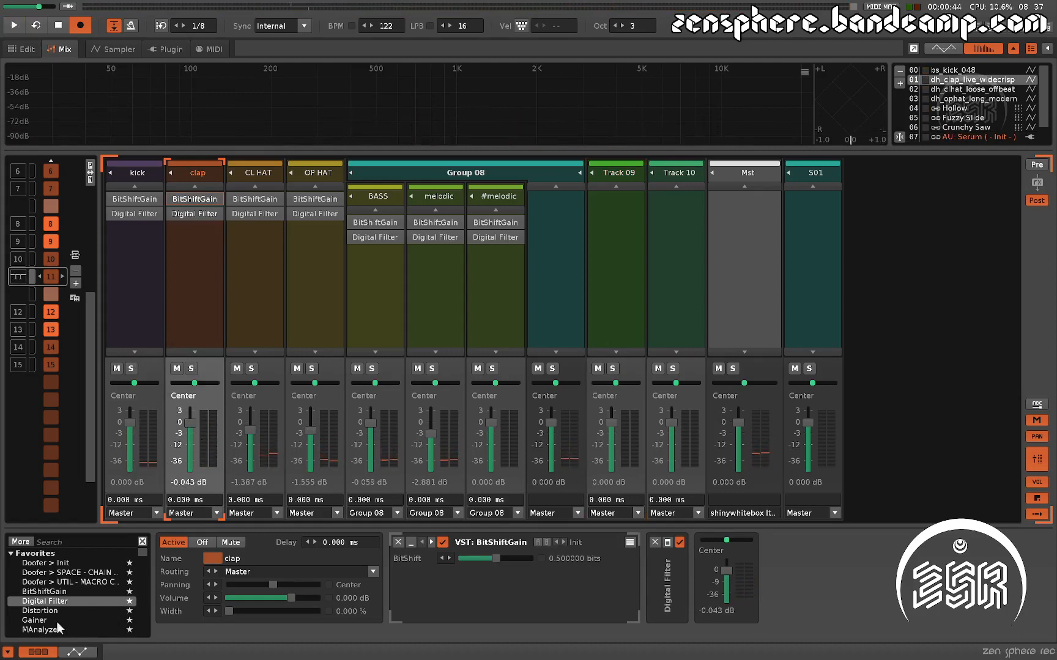
scroll(52, 622, "down", 5)
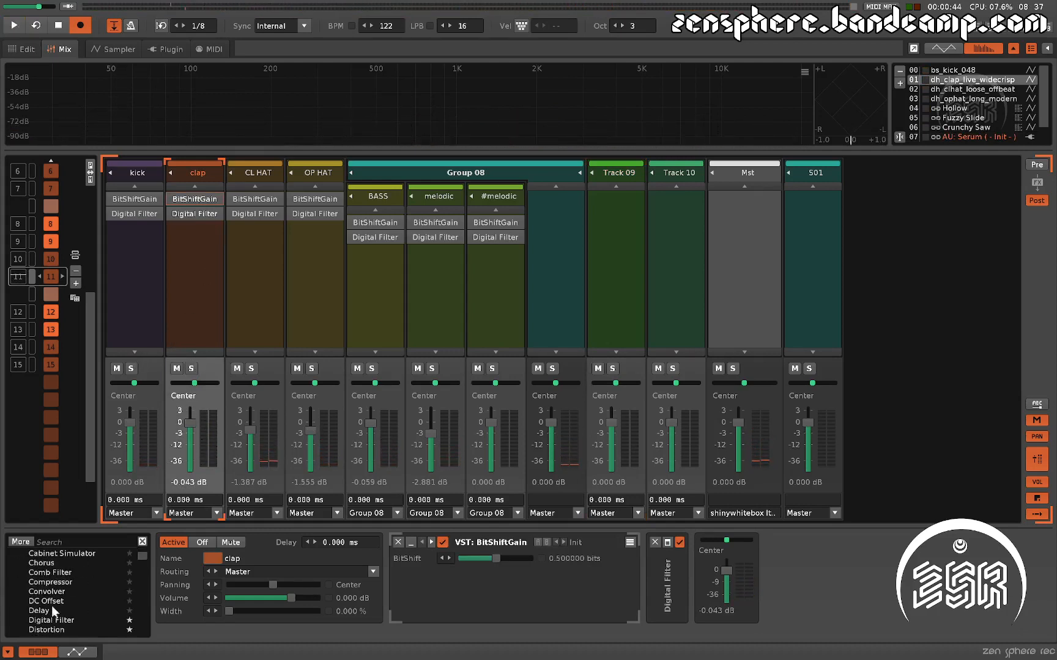
double_click(52, 583)
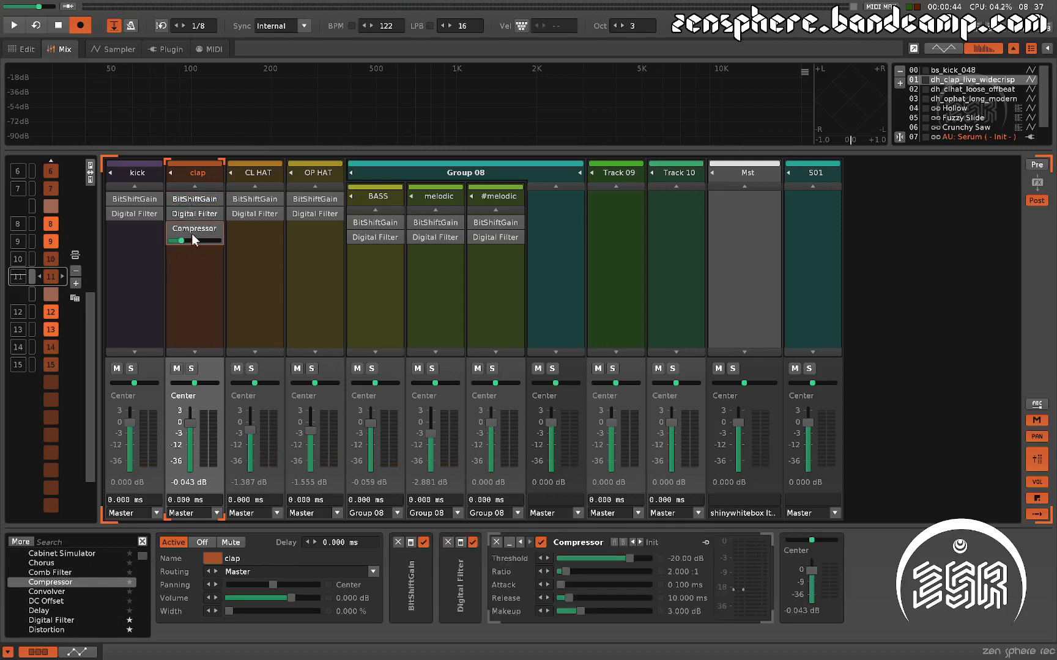
Step: During playback, set the clap Compressor to ratio 12.640:1, attack 0.747 ms and makeup 3.383 dB, and lower the clap track to -1.733 dB
key("space")
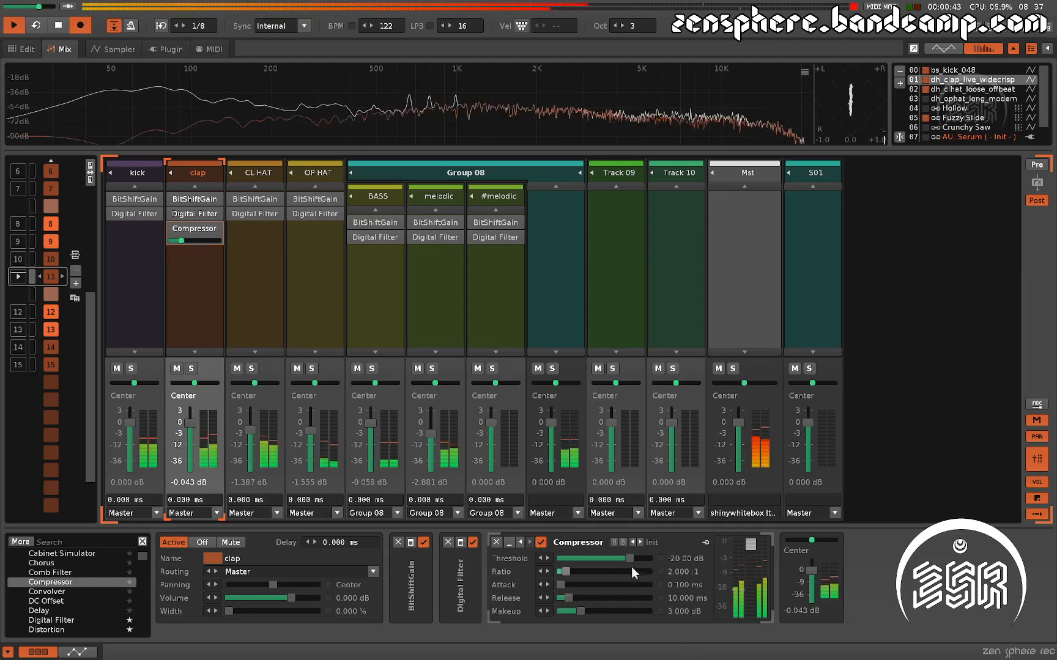
left_click_drag(592, 575, 581, 611)
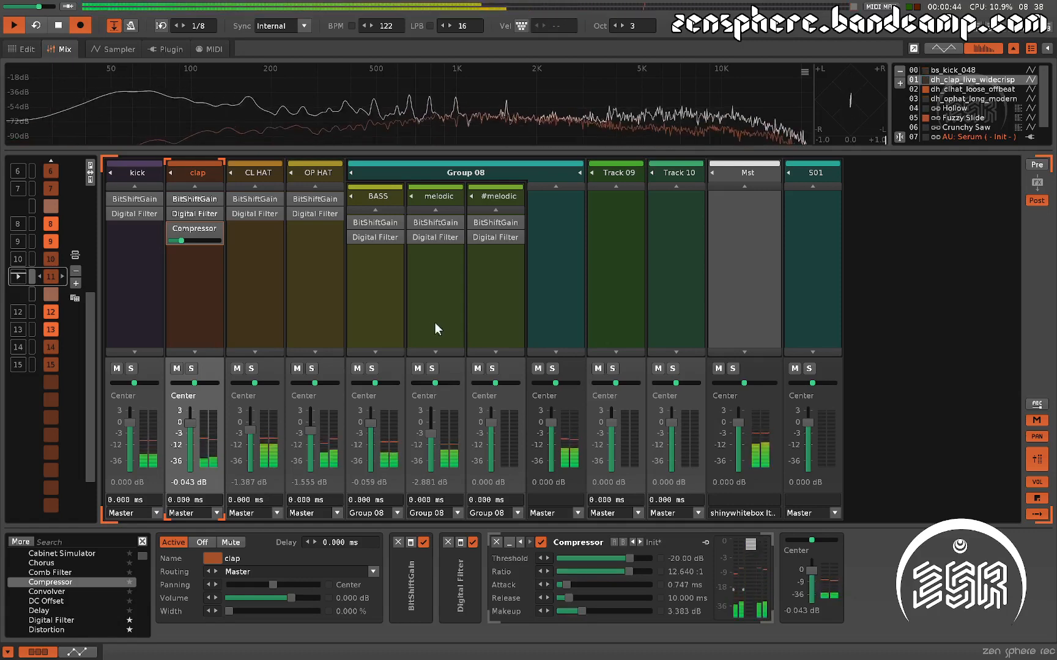
left_click_drag(190, 423, 190, 430)
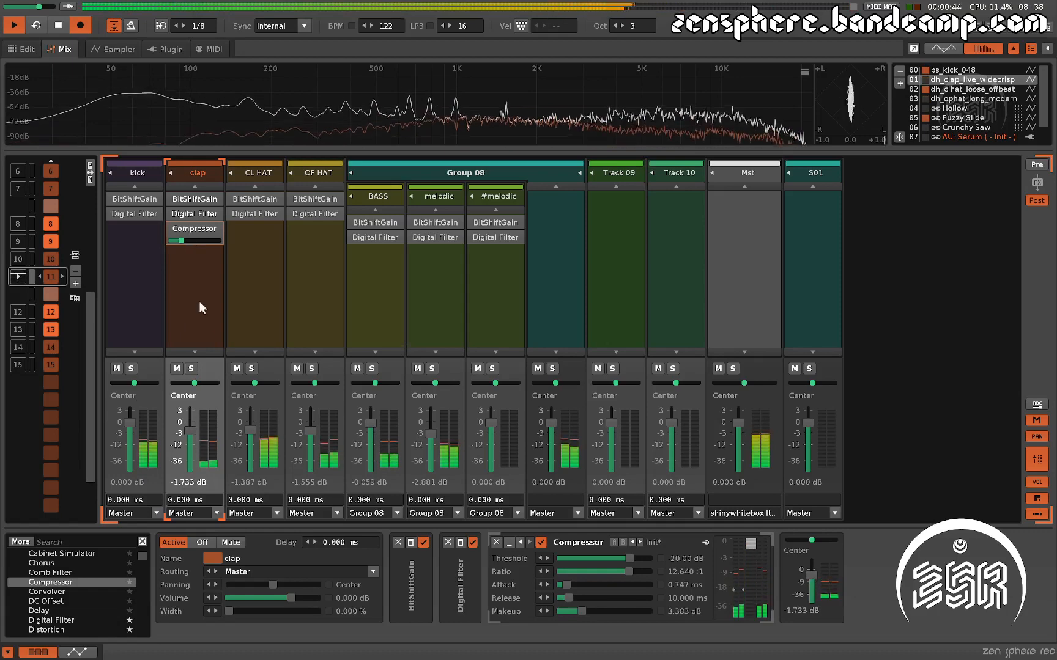
Step: Bypass and re-enable the clap track's Compressor and Digital Filter repeatedly during playback to compare the sound
left_click(195, 234)
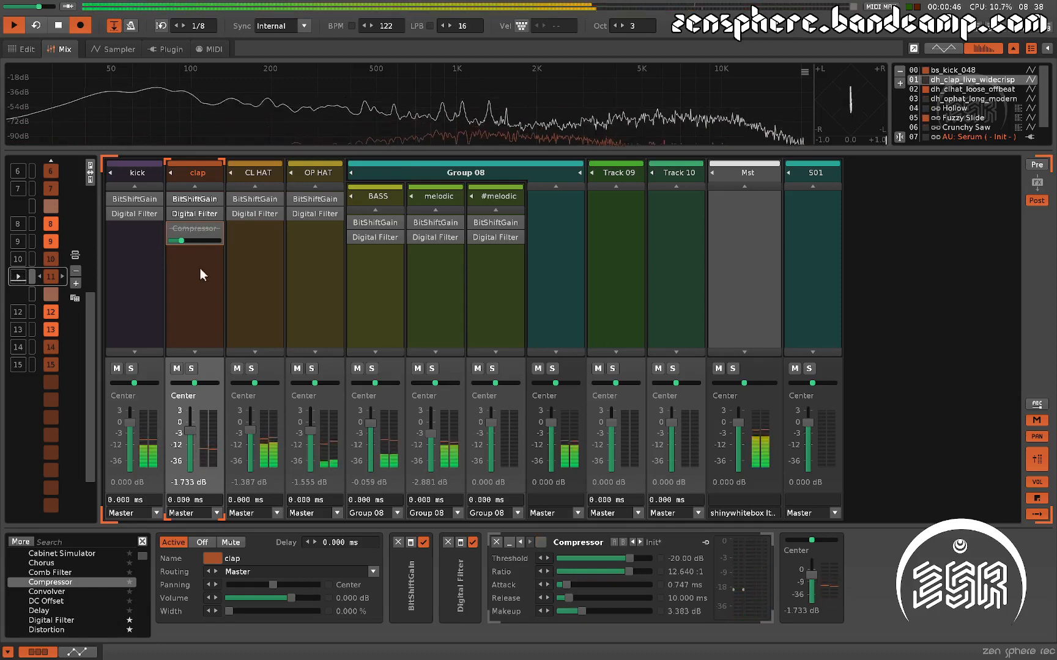
key("ctrl+z")
key("ctrl+y")
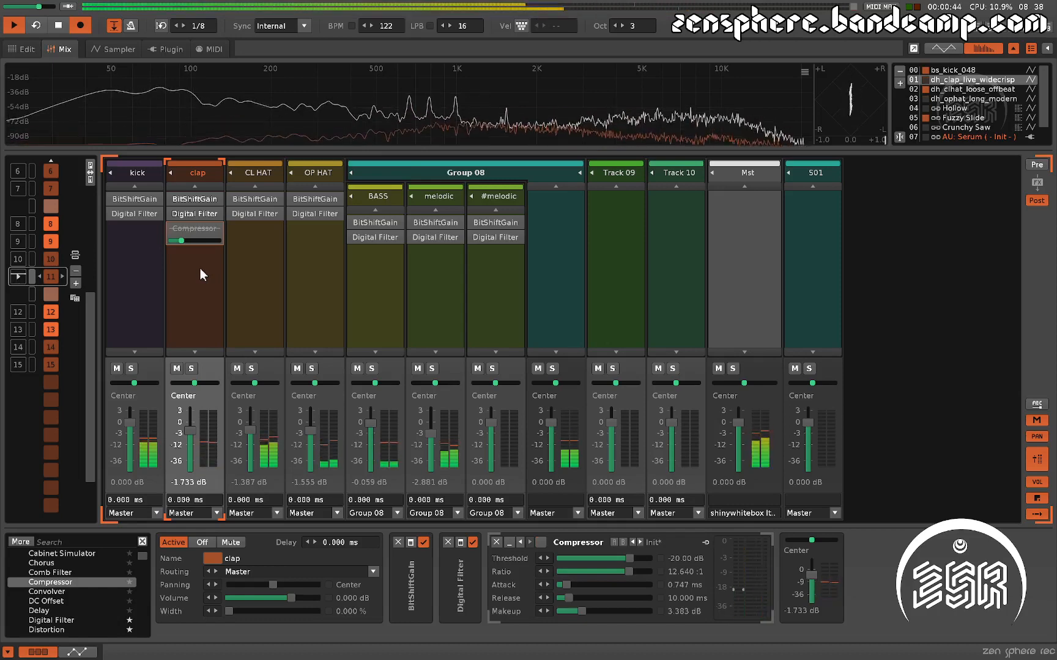
key("ctrl+z")
key("ctrl+y")
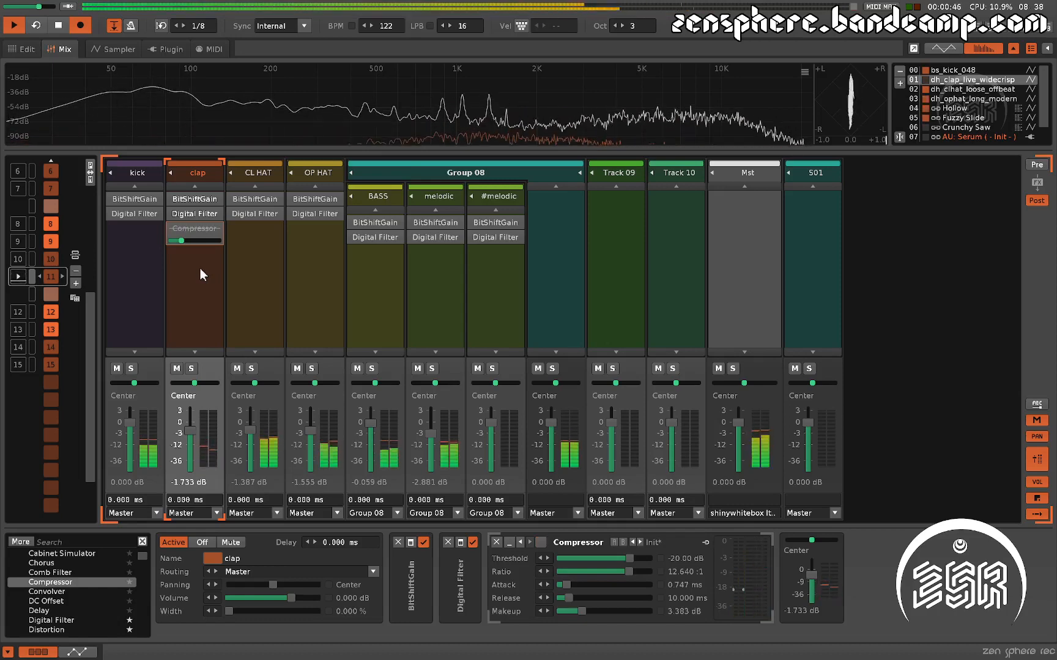
key("ctrl+y")
key("ctrl+z")
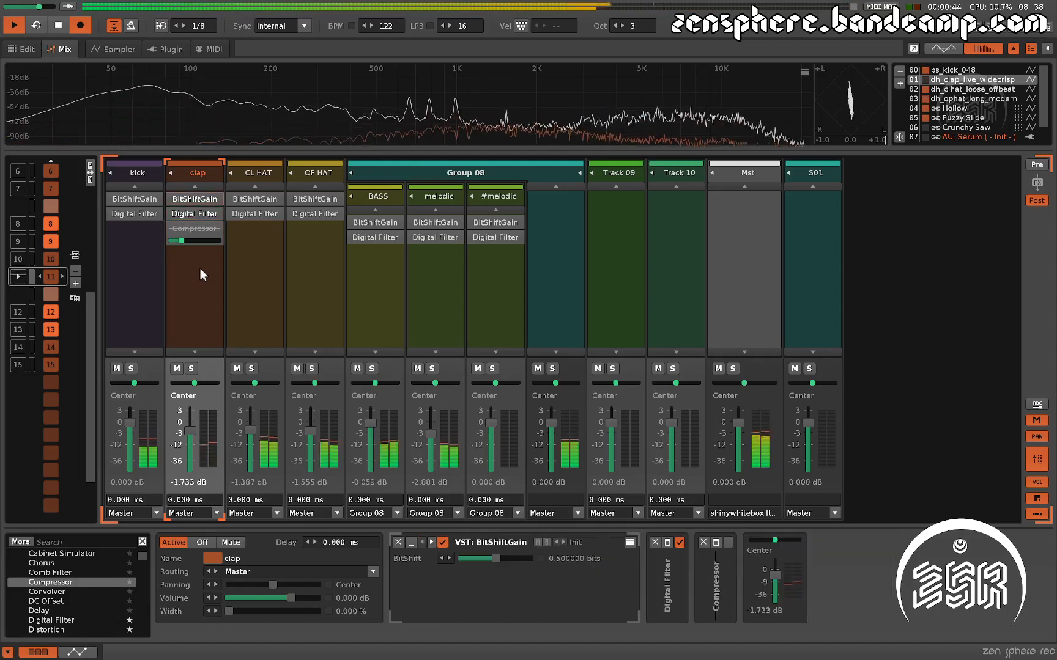
key("ctrl+y")
key("ctrl+z")
key("ctrl+y")
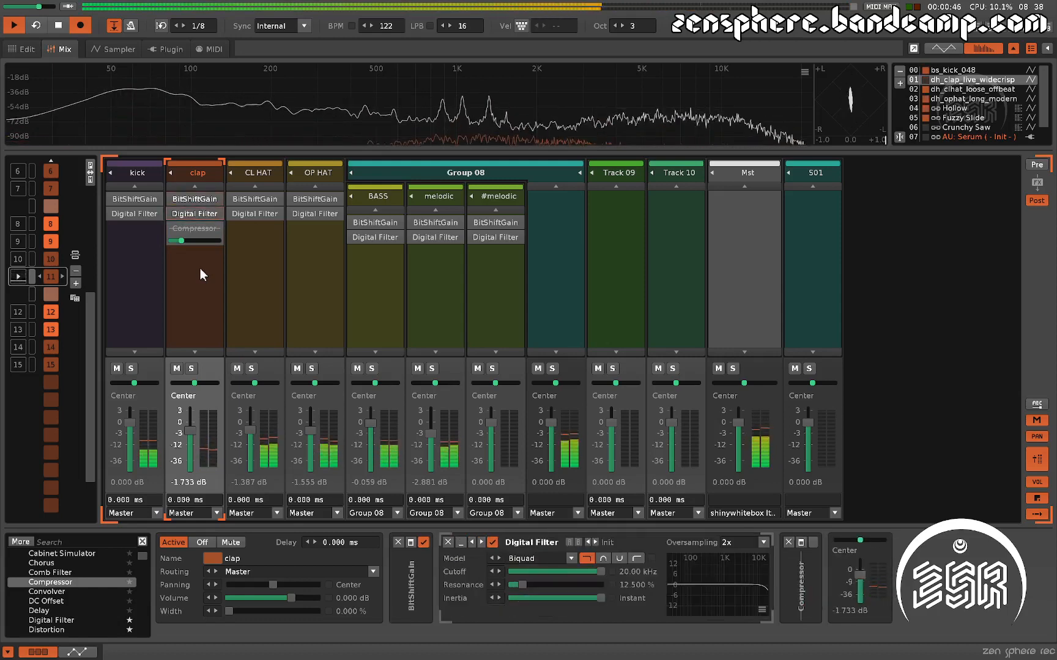
key("ctrl+z")
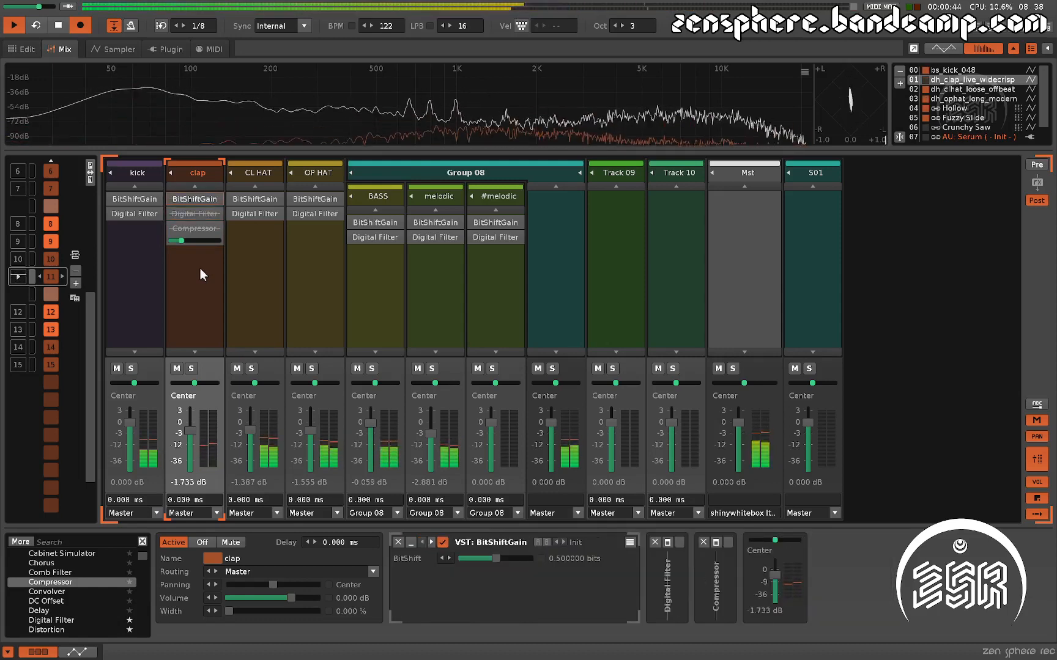
key("ctrl+y")
key("ctrl+y")
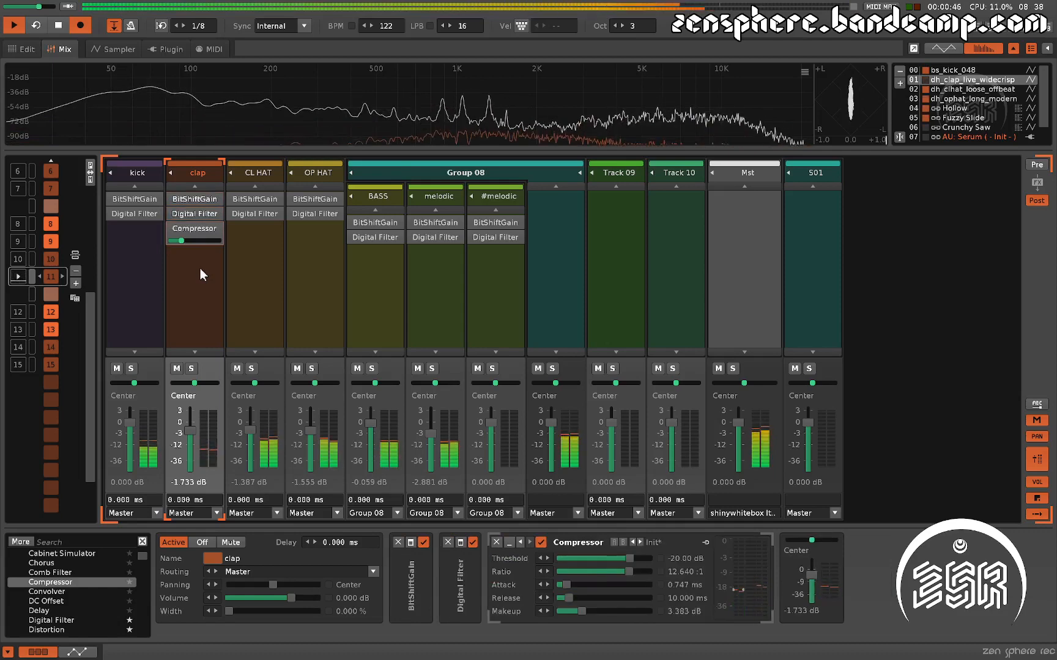
key("ctrl+y")
Step: Step back and forth through the mixer tracks, stop playback and select Group 08
key("shift+Tab")
key("Tab")
key("Tab")
key("Tab")
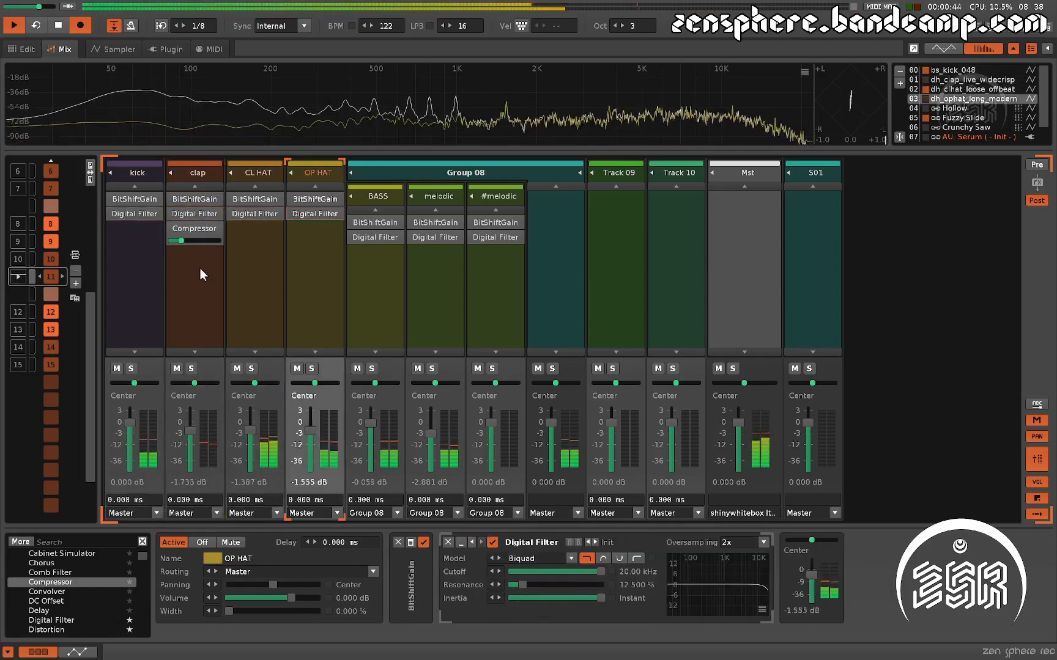
key("Tab")
key("shift+Tab")
key("shift+Tab")
key("Tab")
key("Tab")
key("Tab")
key("Tab")
key("Tab")
key("Tab")
key("Tab")
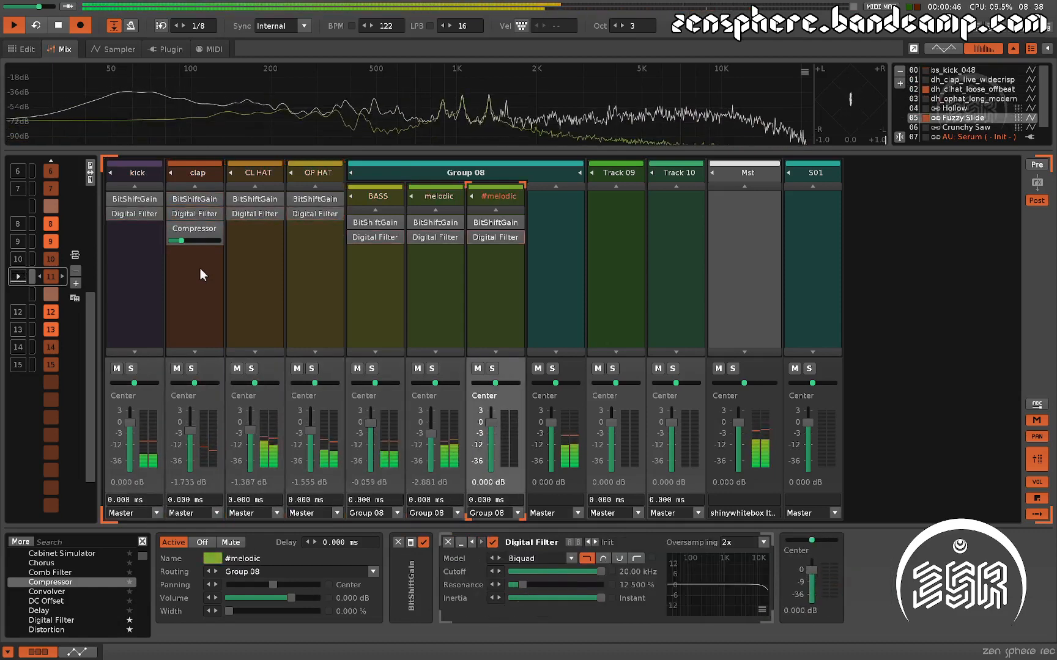
key("shift+Tab")
key("shift+Tab")
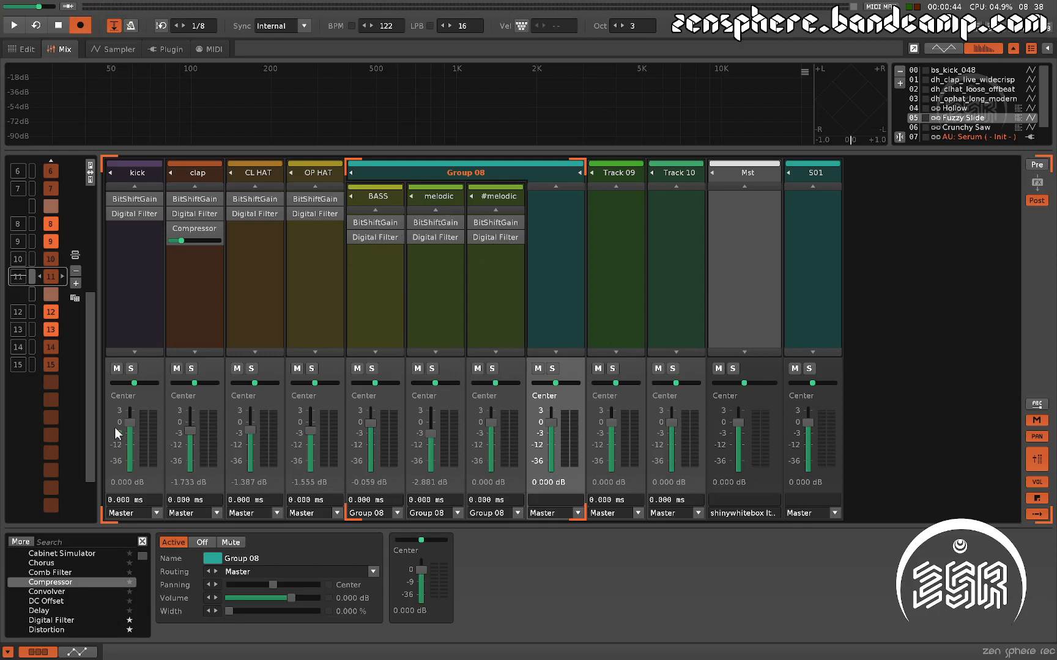
Step: Add a Reverb effect to Group 08 and move it to the S01 send track
scroll(70, 586, "down", 5)
scroll(73, 596, "down", 2)
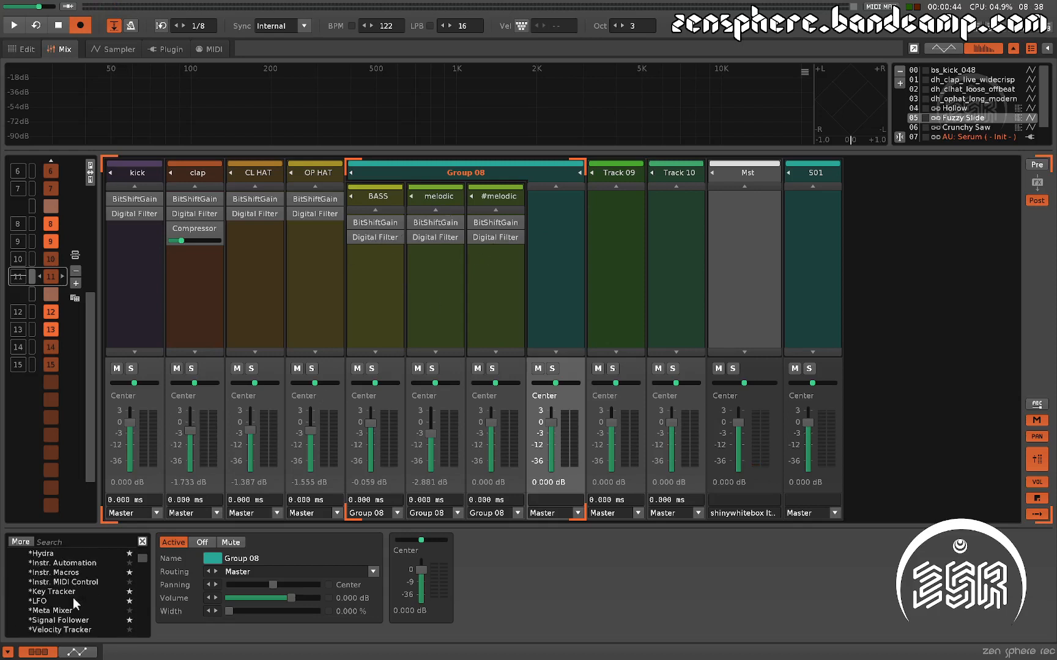
scroll(48, 597, "up", 3)
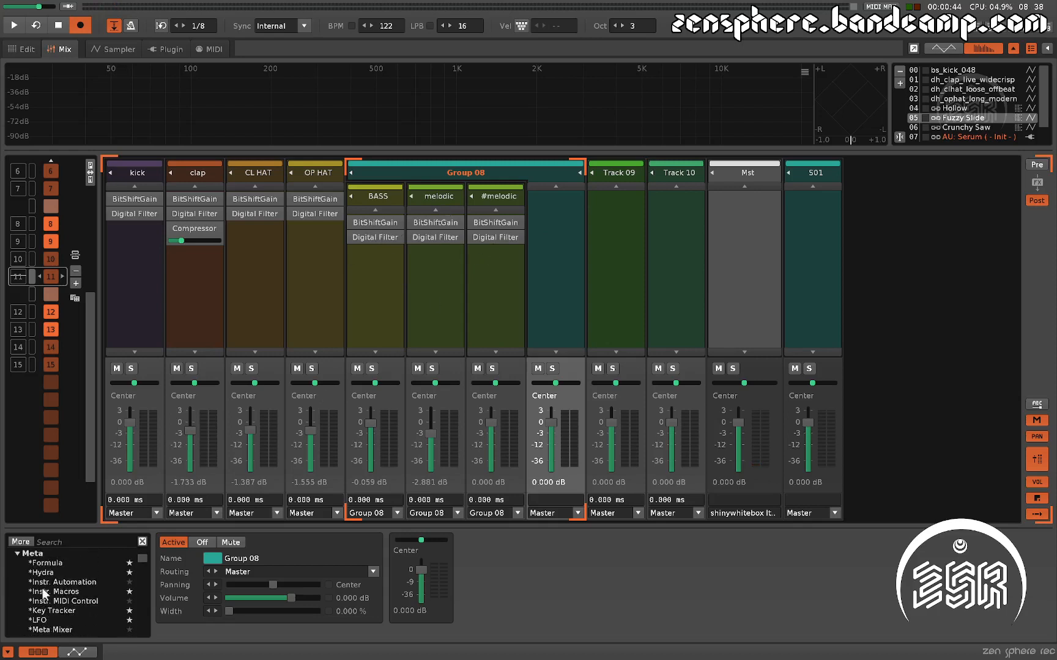
scroll(49, 596, "up", 4)
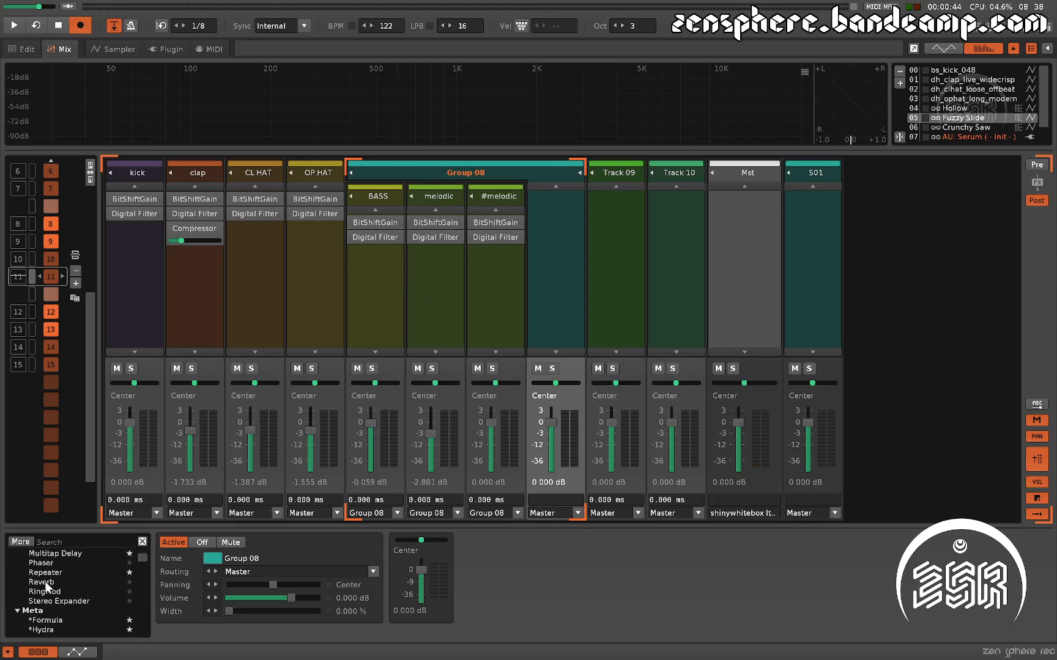
left_click_drag(49, 582, 546, 247)
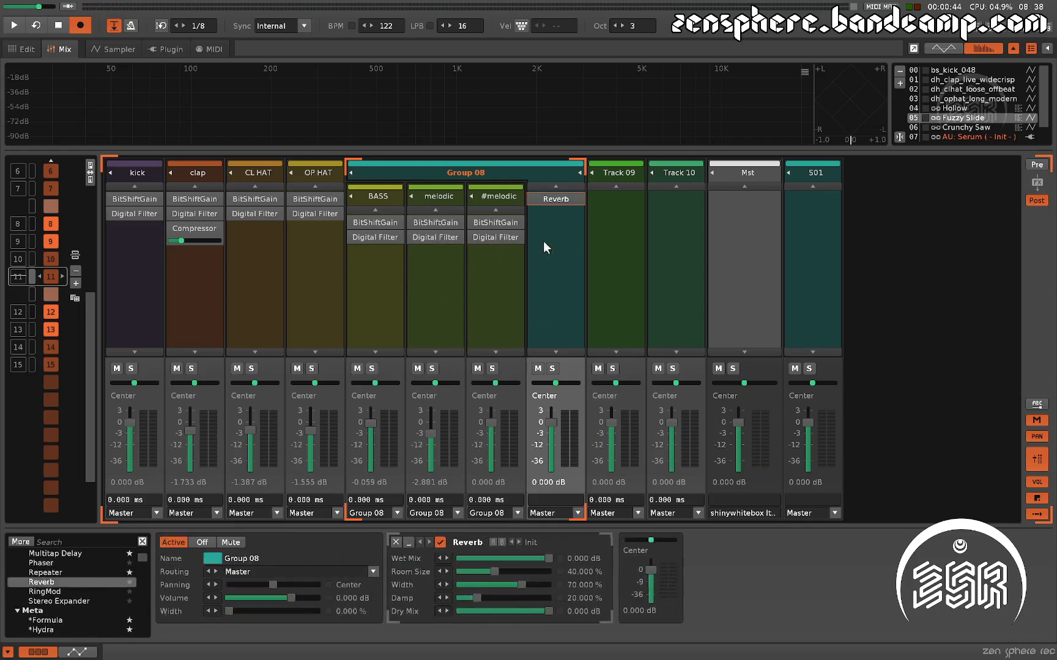
left_click_drag(556, 199, 810, 202)
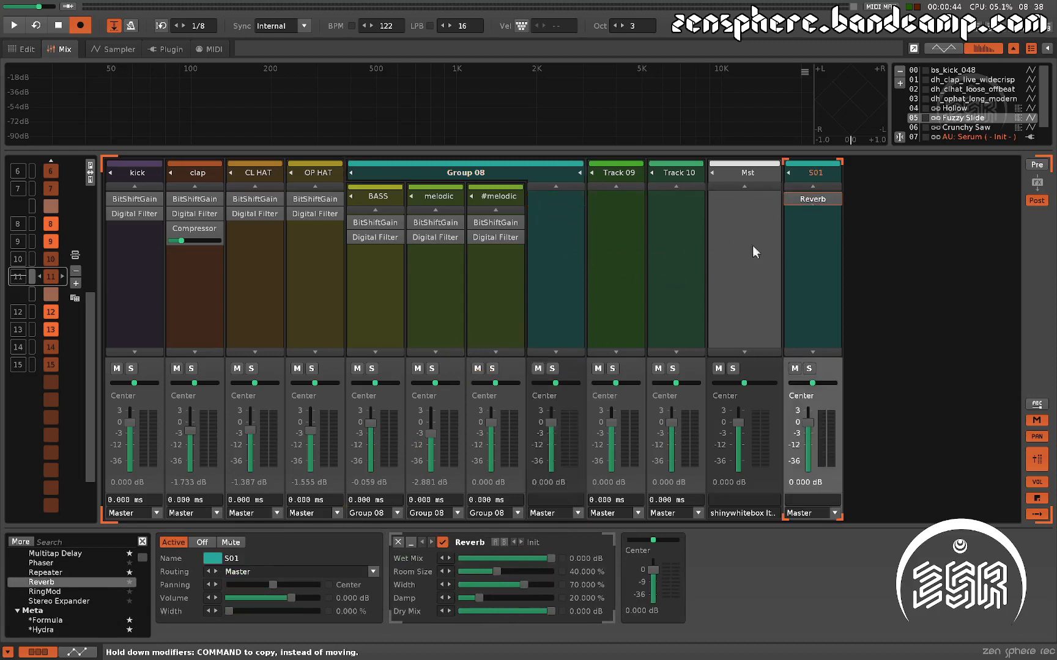
Step: Add a #Send device to the Group 08 track
left_click(572, 240)
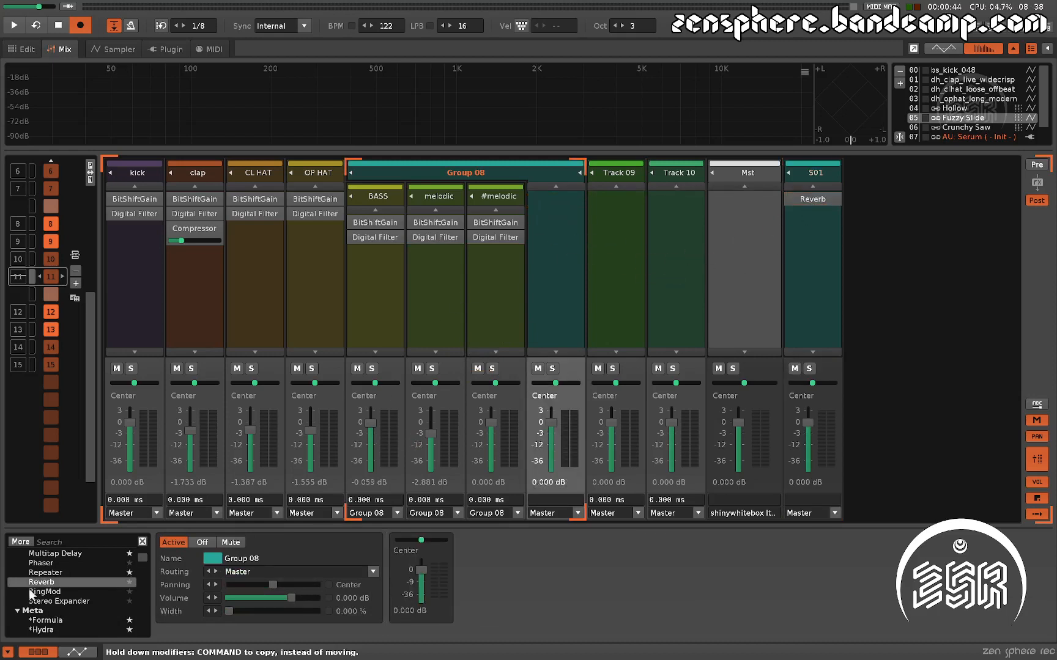
scroll(30, 590, "up", 3)
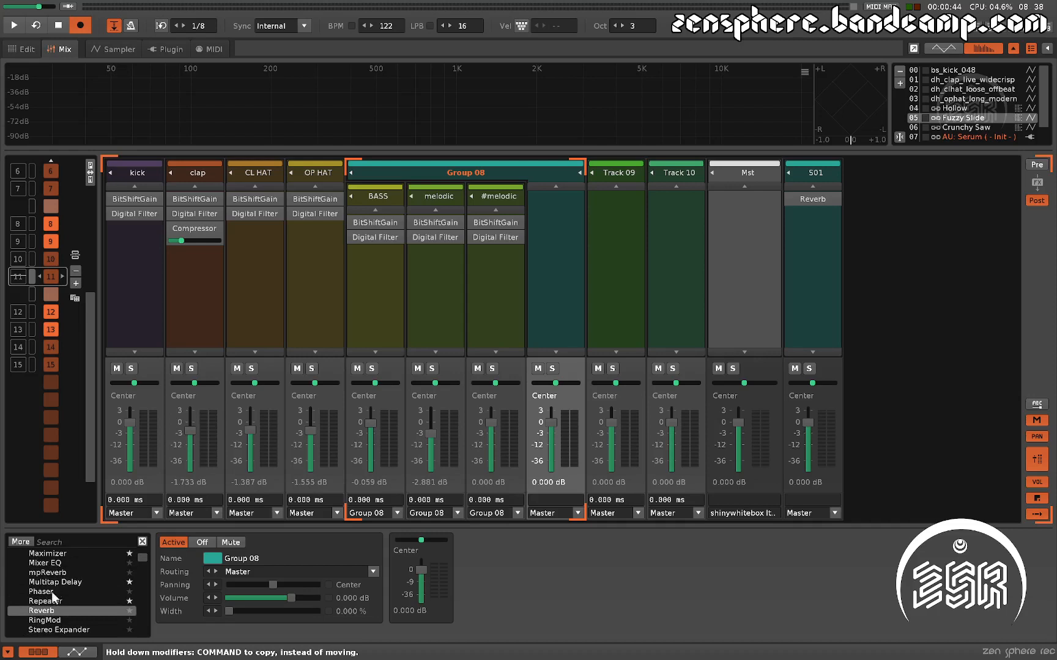
scroll(51, 593, "up", 15)
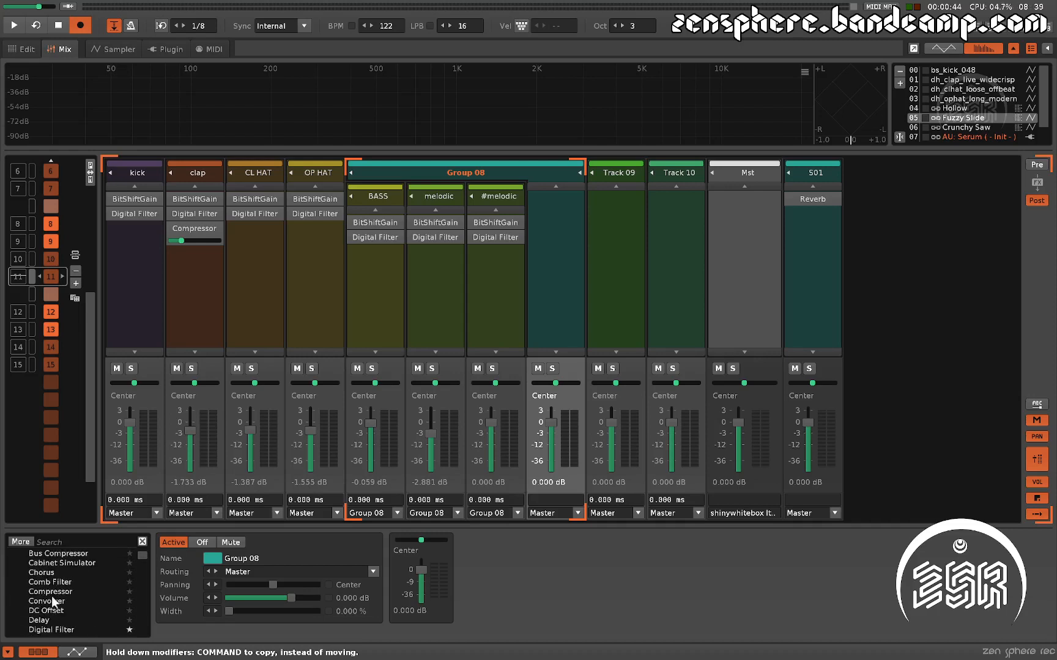
scroll(52, 596, "up", 3)
scroll(53, 602, "up", 1)
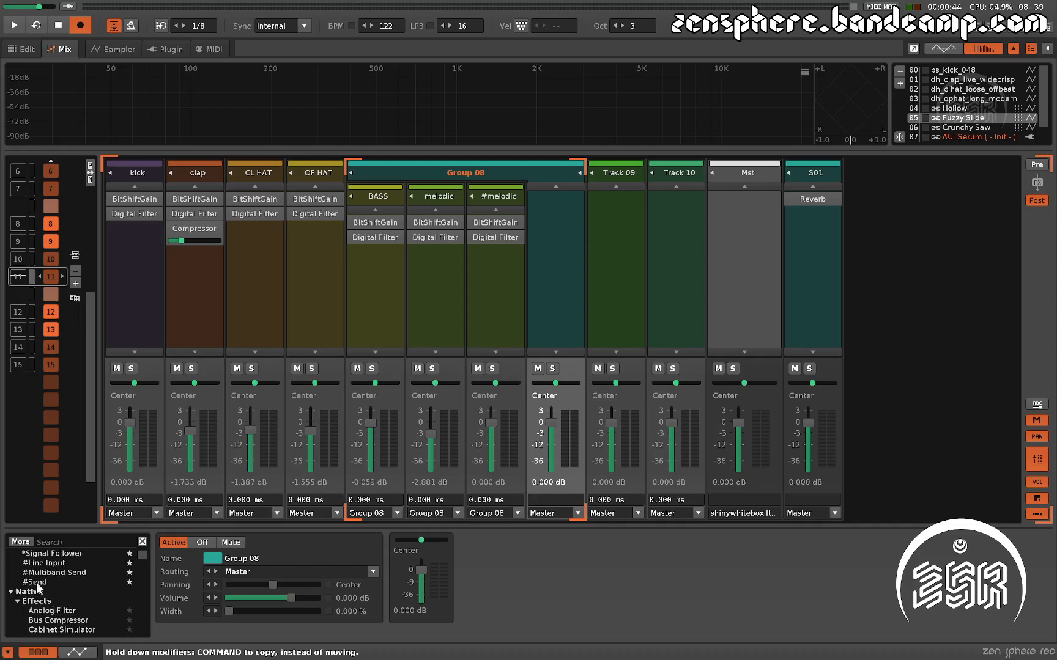
left_click_drag(40, 582, 547, 243)
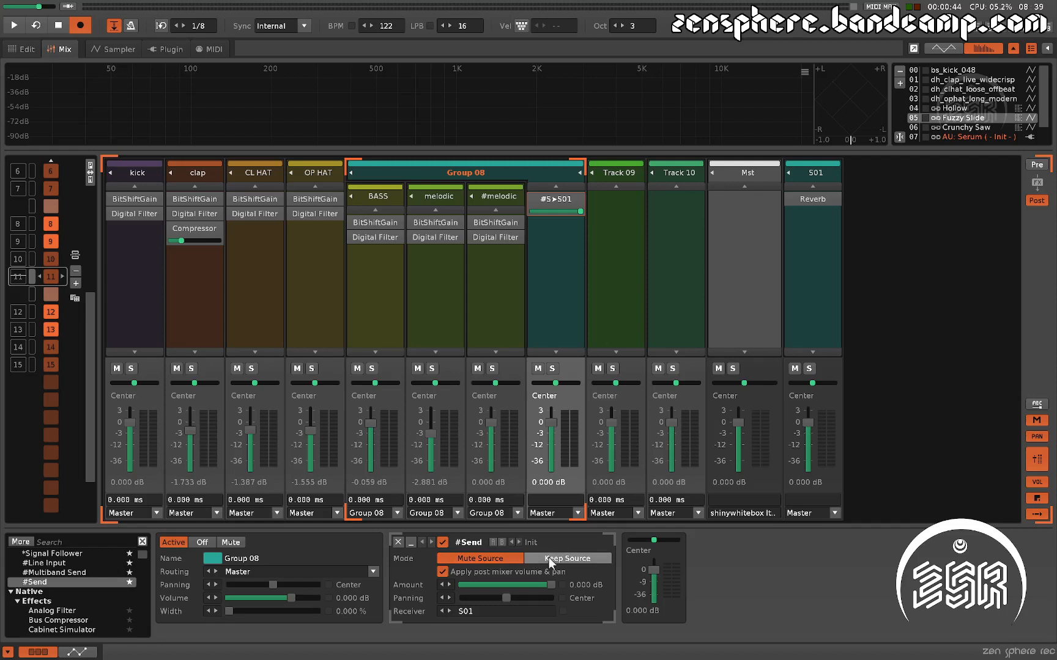
Step: Set Group 08's send to Keep Source and adjust its amount during playback to -5.277 dB
left_click(444, 575)
left_click(443, 575)
left_click_drag(550, 584, 482, 584)
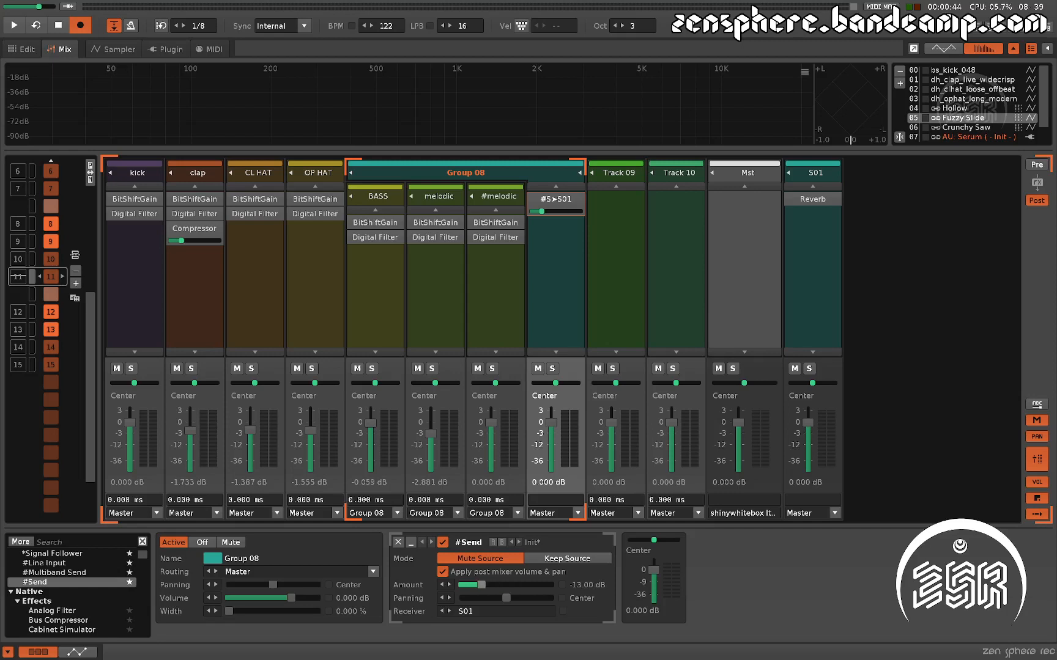
left_click(571, 558)
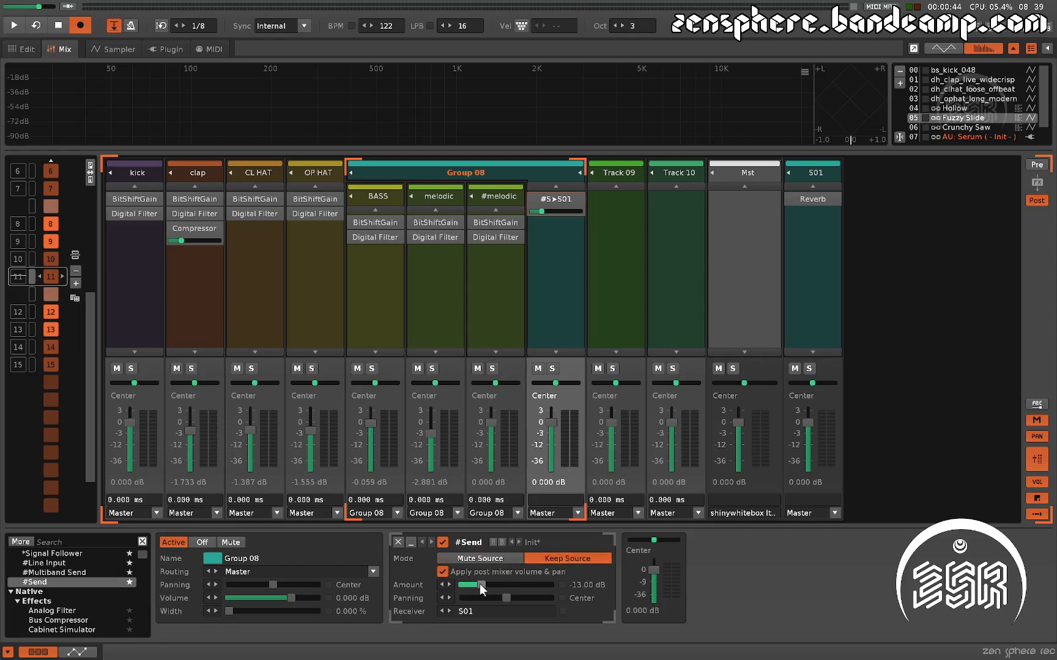
left_click_drag(481, 584, 486, 585)
key("space")
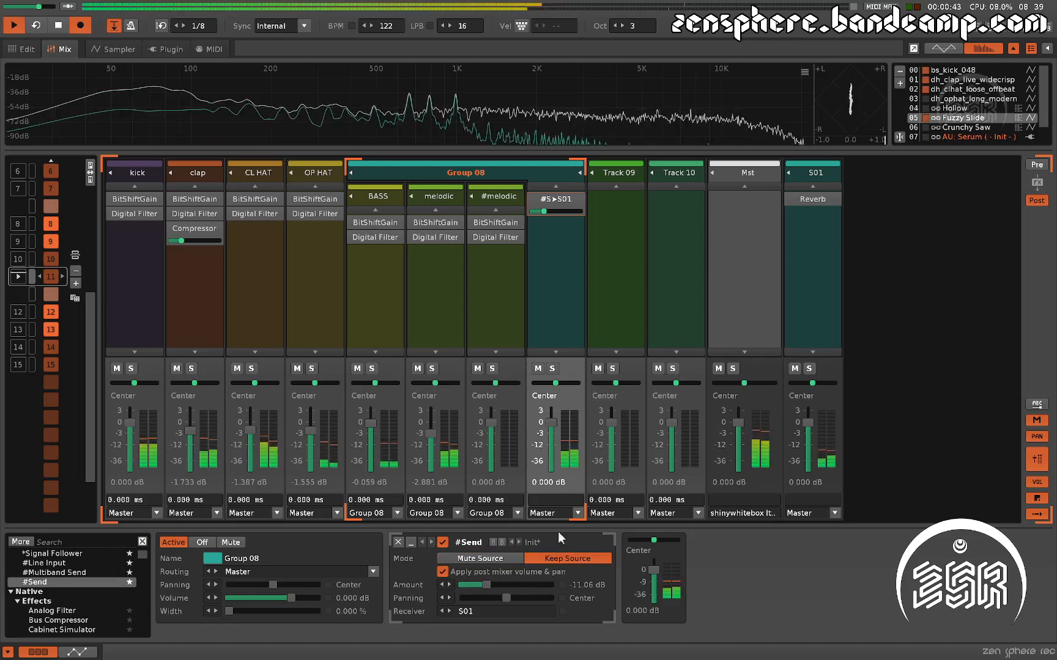
left_click_drag(554, 211, 569, 211)
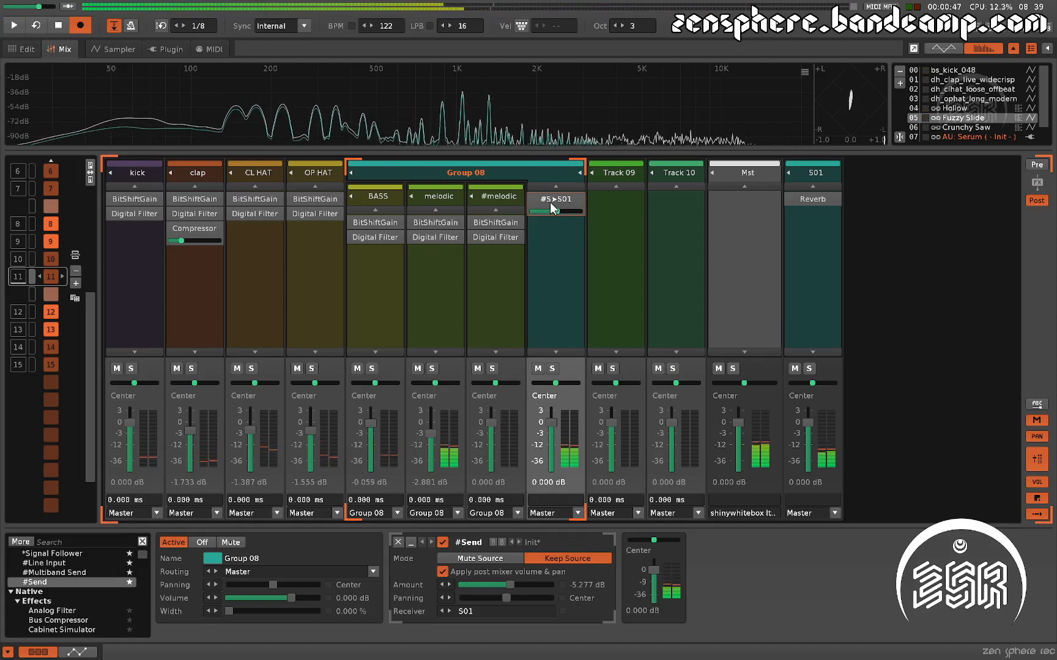
Step: Group the clap, CL HAT and OP HAT tracks, move the #Send device from Group 09 onto the new group, and start playback
left_click(123, 171)
left_click(195, 175)
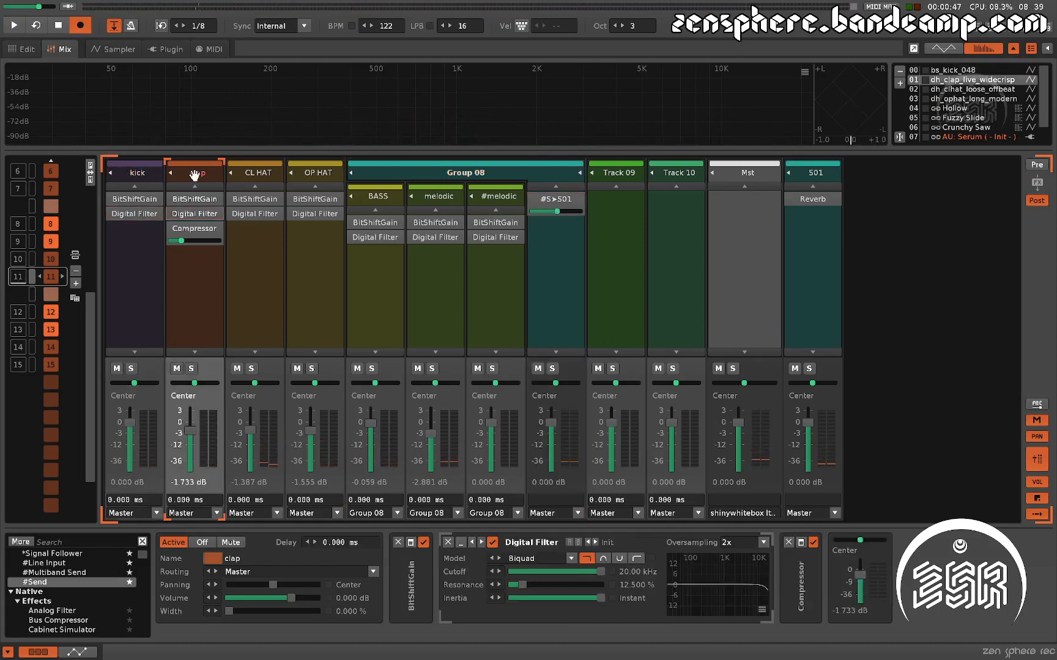
key("super+g")
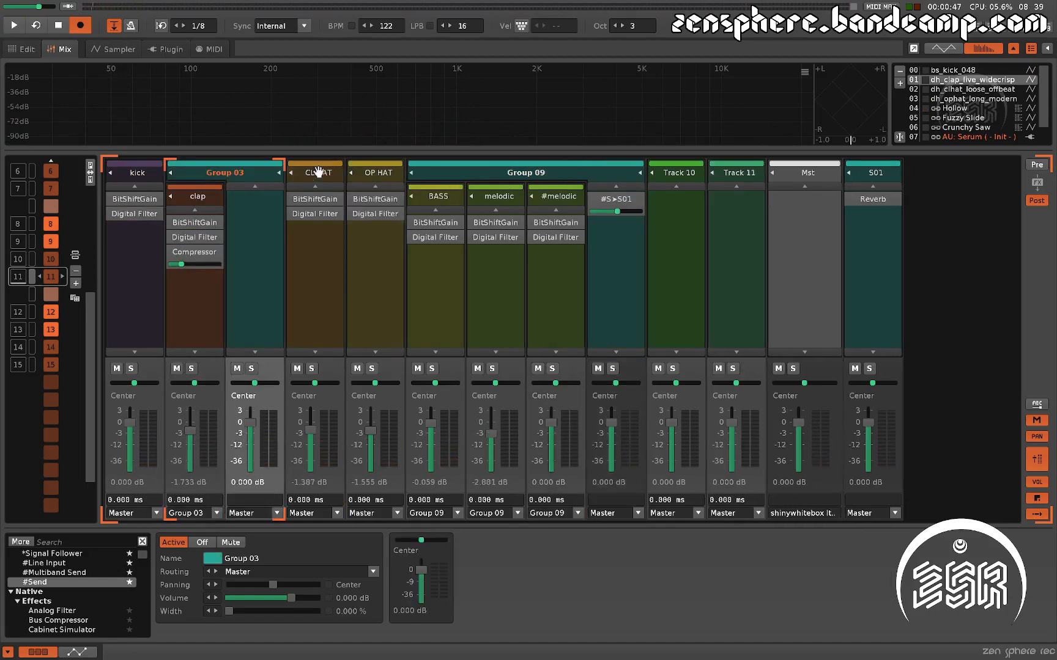
left_click_drag(318, 172, 226, 198)
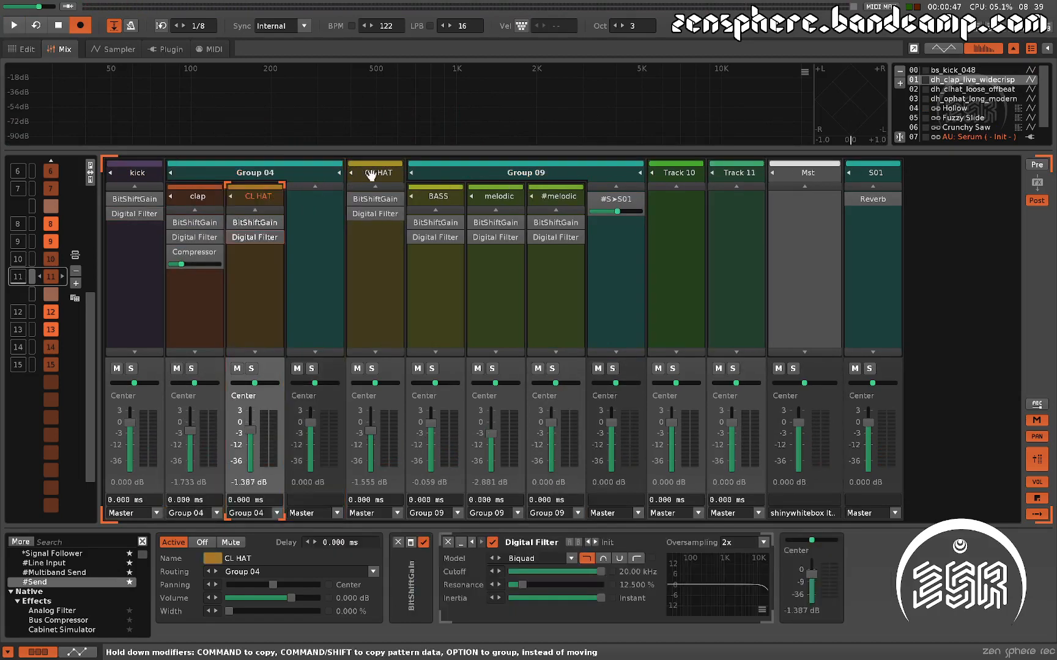
left_click_drag(295, 191, 295, 192)
left_click_drag(612, 199, 376, 207)
key("space")
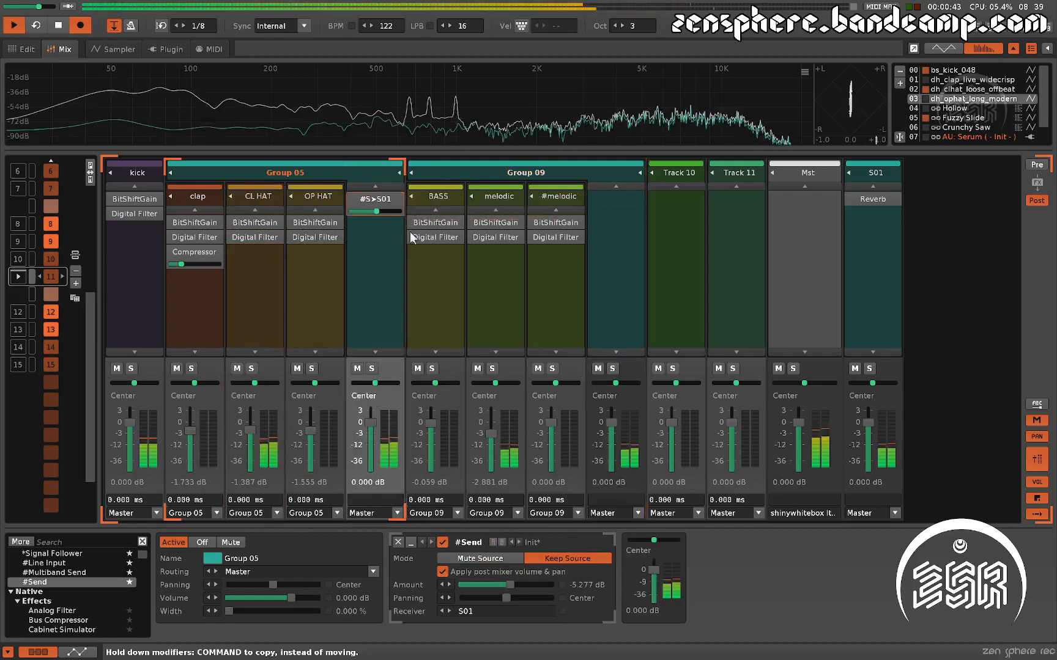
Step: Set the S01 Reverb to room size 7.197 %, width 35.537 %, damp 61.600 % and dry mix -INF dB, and restart playback
left_click(892, 202)
key("space")
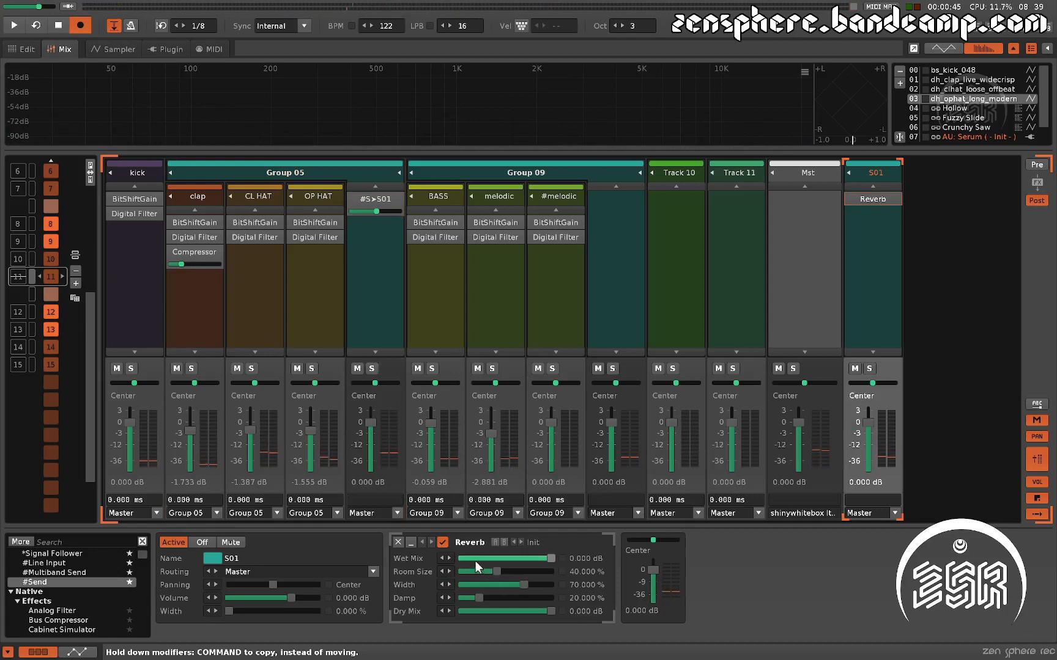
left_click_drag(474, 572, 458, 612)
key("space")
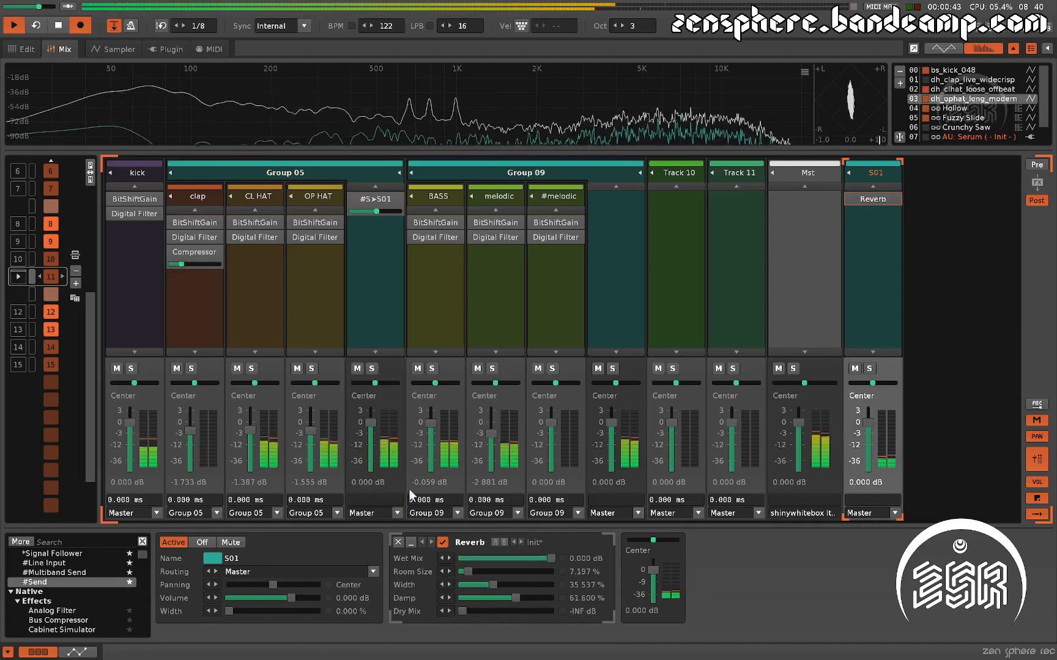
Step: During playback, refine the Reverb to room size 15.031 %, width 33.078 % and damp 92.800 %, and raise the drum group's send amount
left_click_drag(550, 558, 491, 585)
left_click_drag(515, 599, 538, 598)
left_click_drag(516, 559, 554, 558)
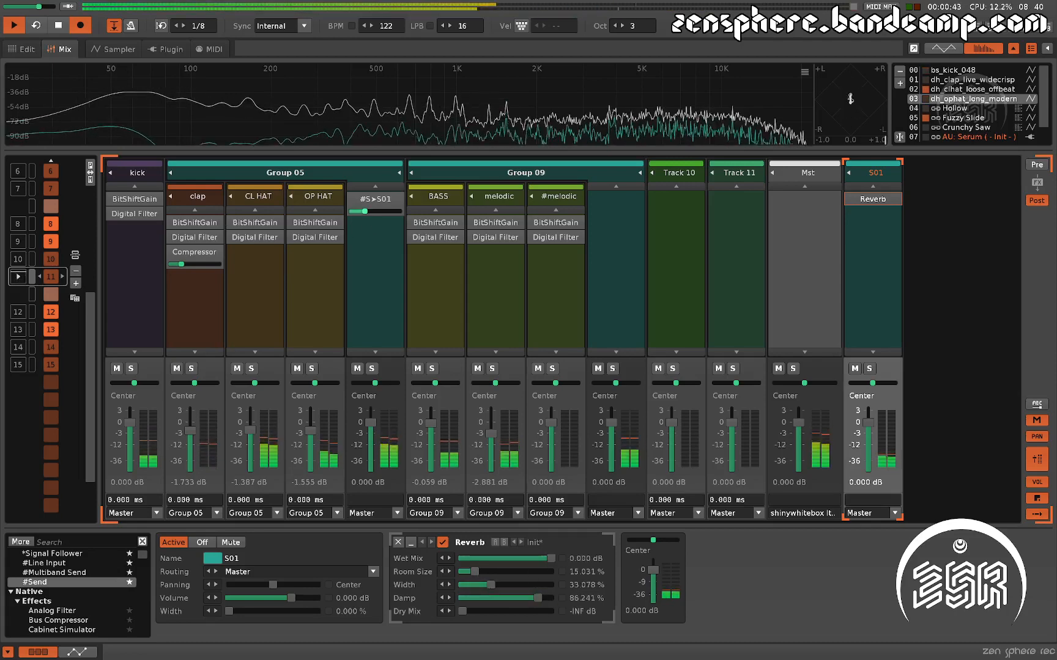
mouse_move(376, 211)
left_mouse_down()
mouse_move(351, 211)
mouse_move(386, 211)
left_mouse_up()
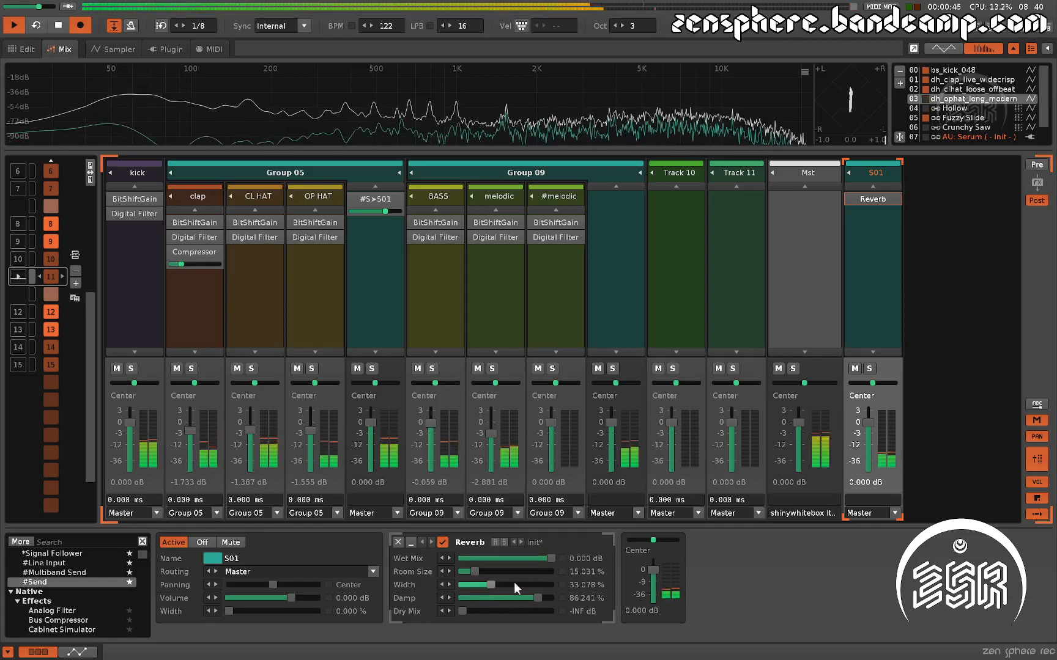
mouse_move(537, 598)
left_mouse_down()
mouse_move(515, 598)
mouse_move(551, 598)
left_mouse_up()
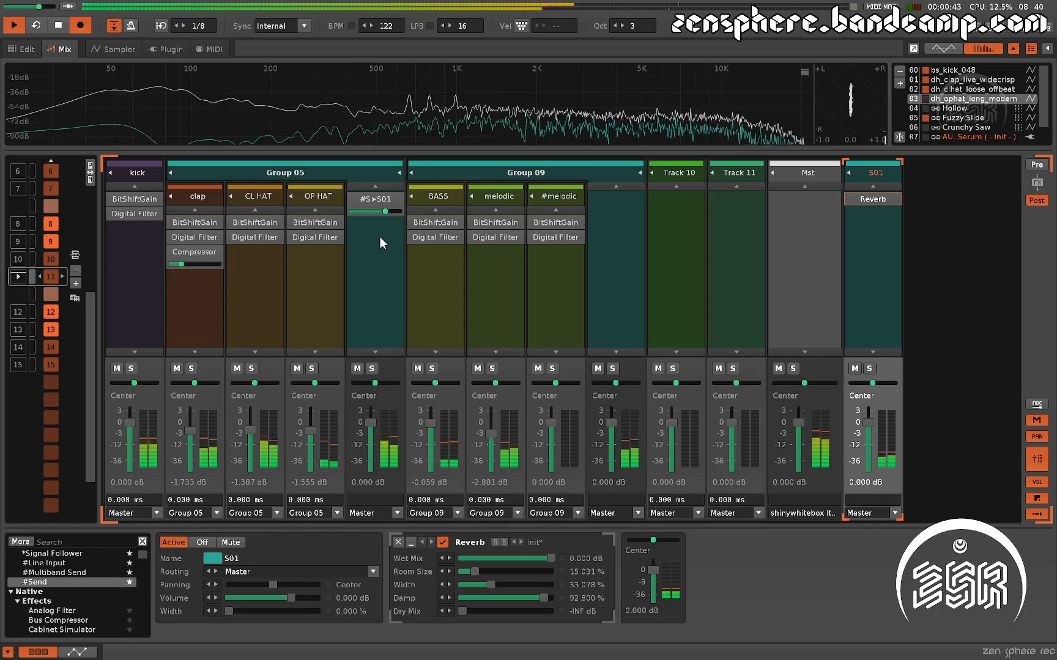
key("space")
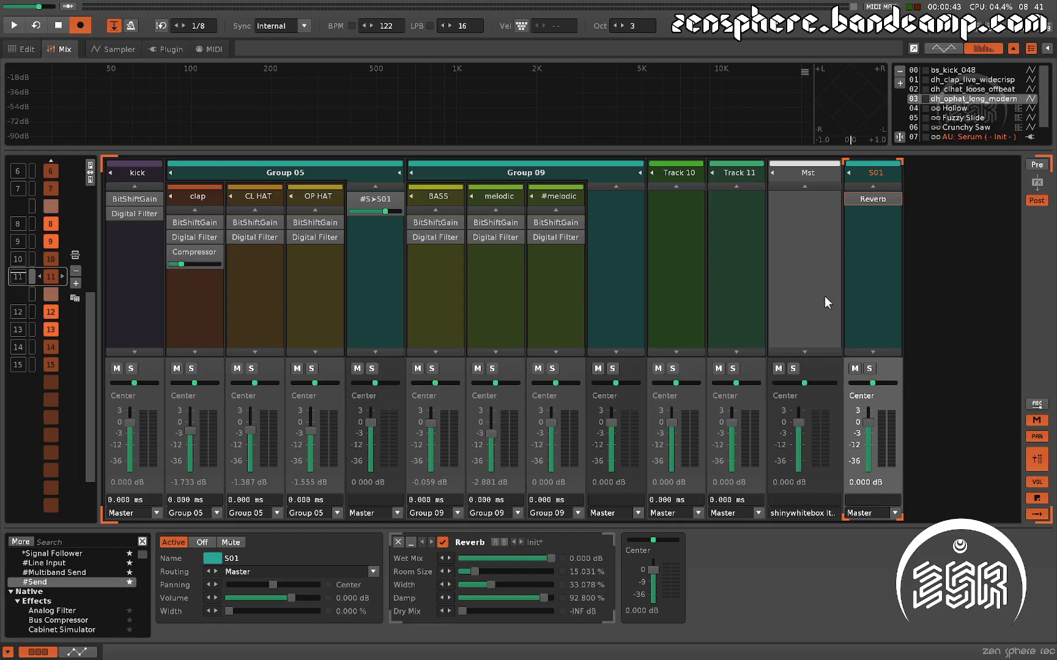
Step: Switch the mixer repeatedly between the pre-effects and post-effects volume and panning controls, ending on Post
left_click(1037, 165)
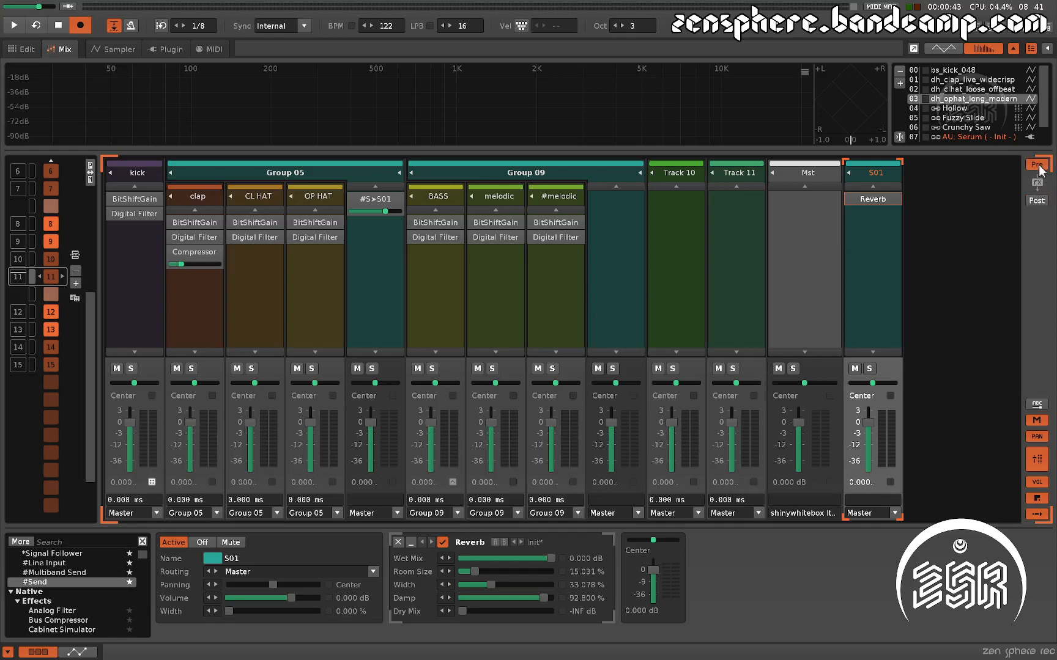
left_click(1040, 201)
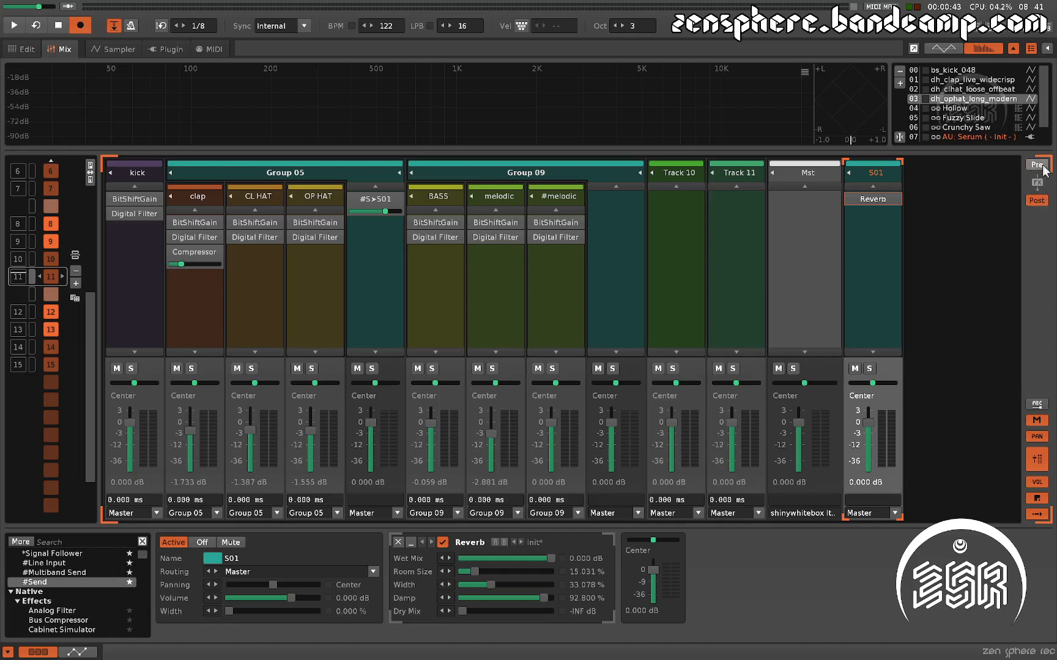
left_click(1042, 166)
left_click(1039, 200)
left_click(1037, 165)
left_click(1037, 201)
Step: Toggle the parameter name labels on the mixer's effect sliders and leave them shown
left_click(1036, 404)
left_click(1036, 406)
left_click(1036, 406)
Step: Hide the mute and solo buttons and the panning controls on all mixer tracks
left_click(1038, 422)
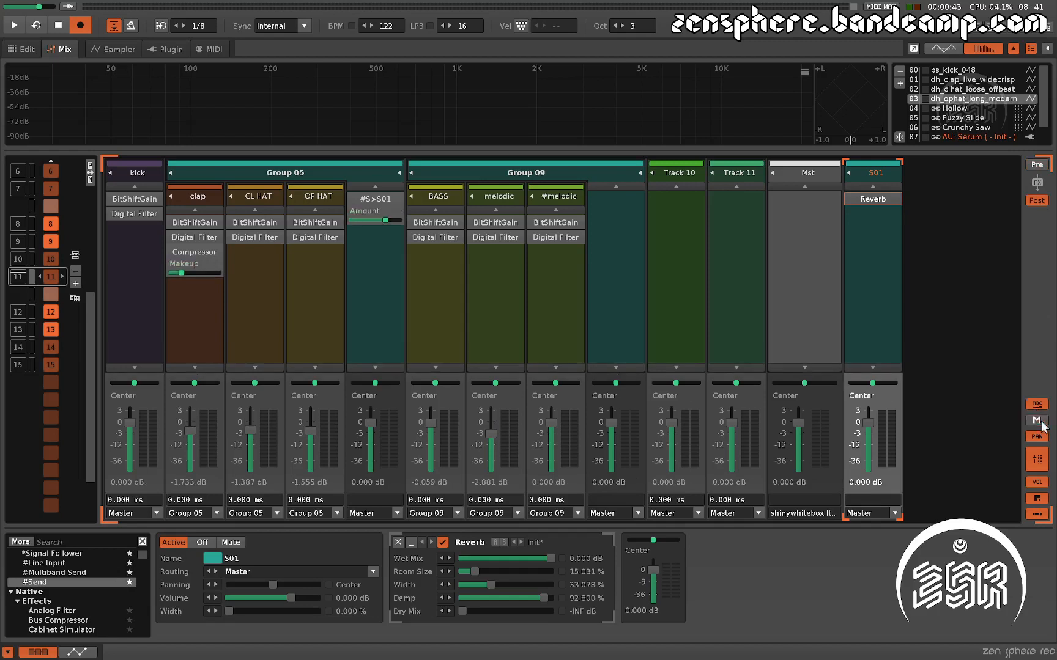
left_click(1038, 421)
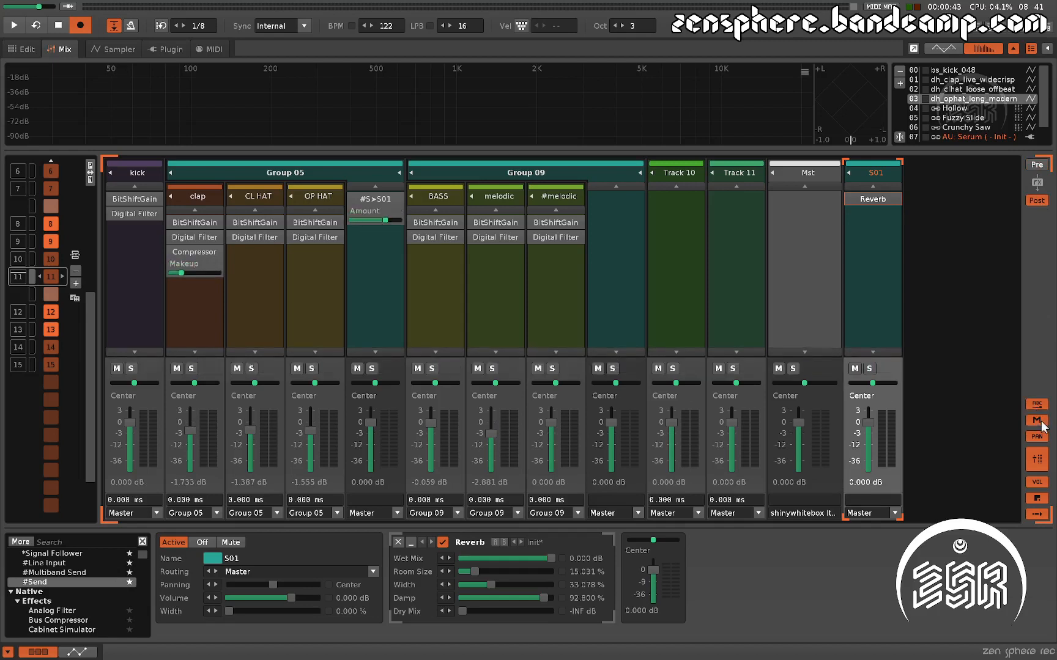
left_click(1038, 421)
left_click(1038, 437)
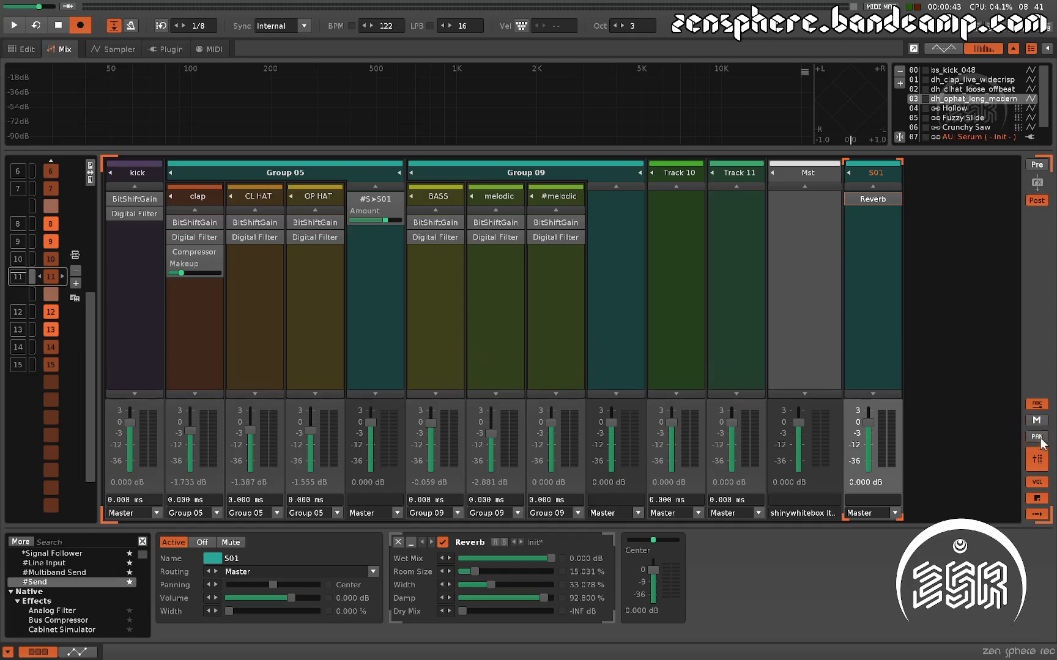
Step: Hide the large faders with meters, the volume controls and the track delay values in the mixer
left_click(1041, 465)
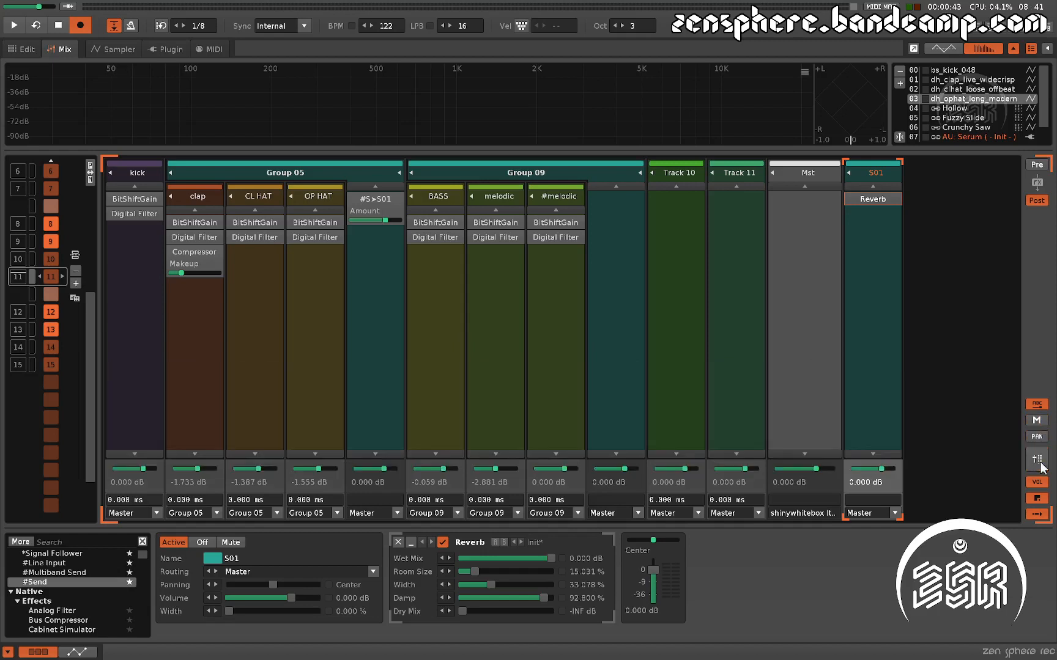
left_click(1041, 465)
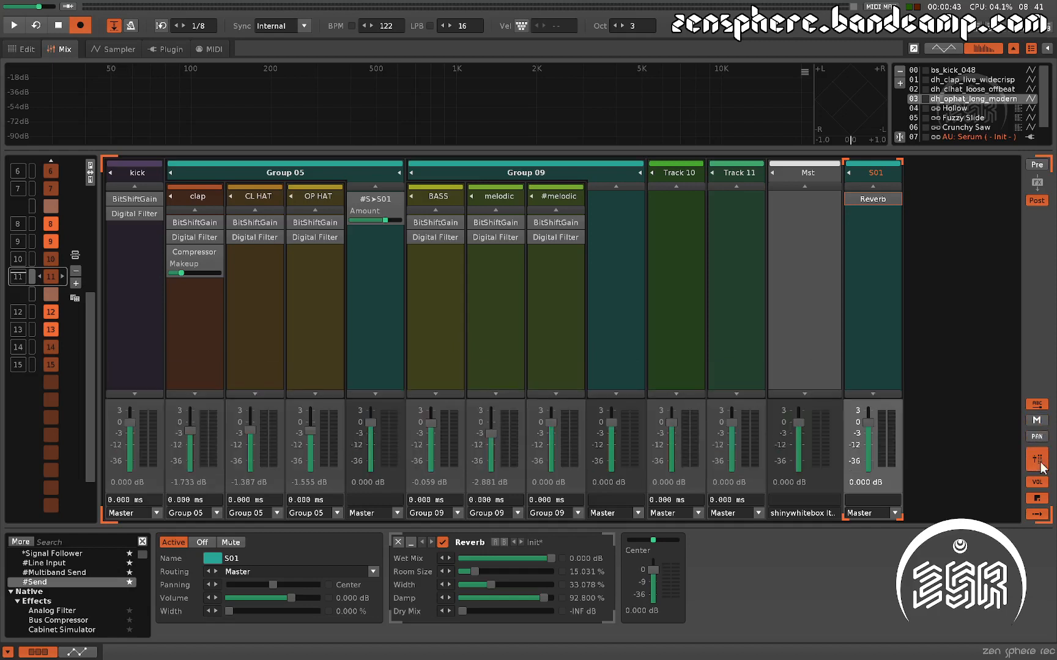
left_click(1040, 464)
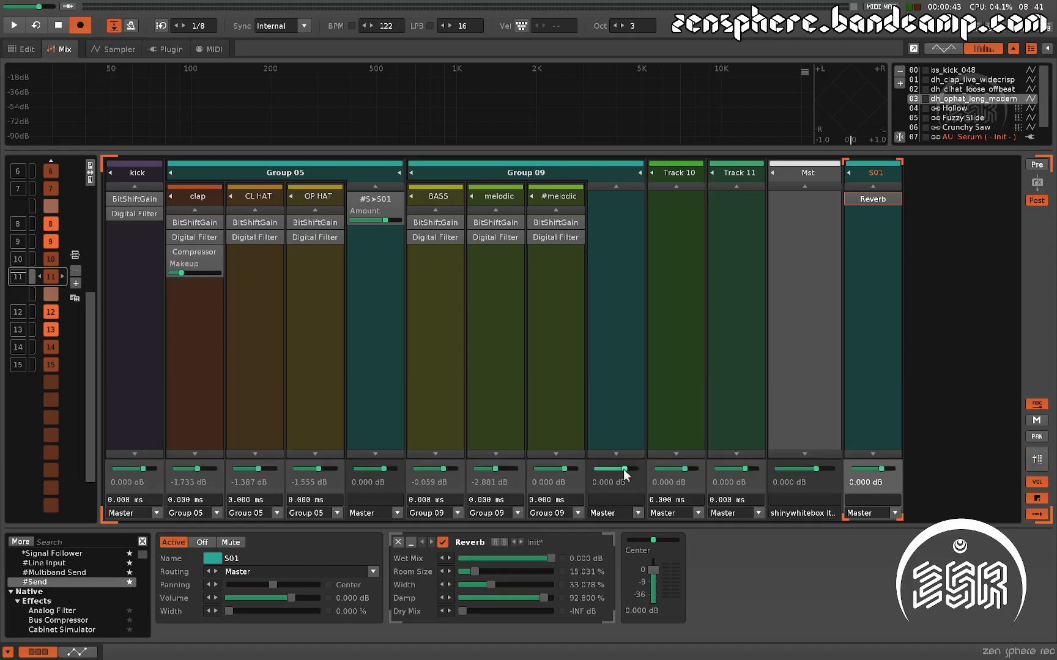
left_click(1033, 485)
left_click(1038, 498)
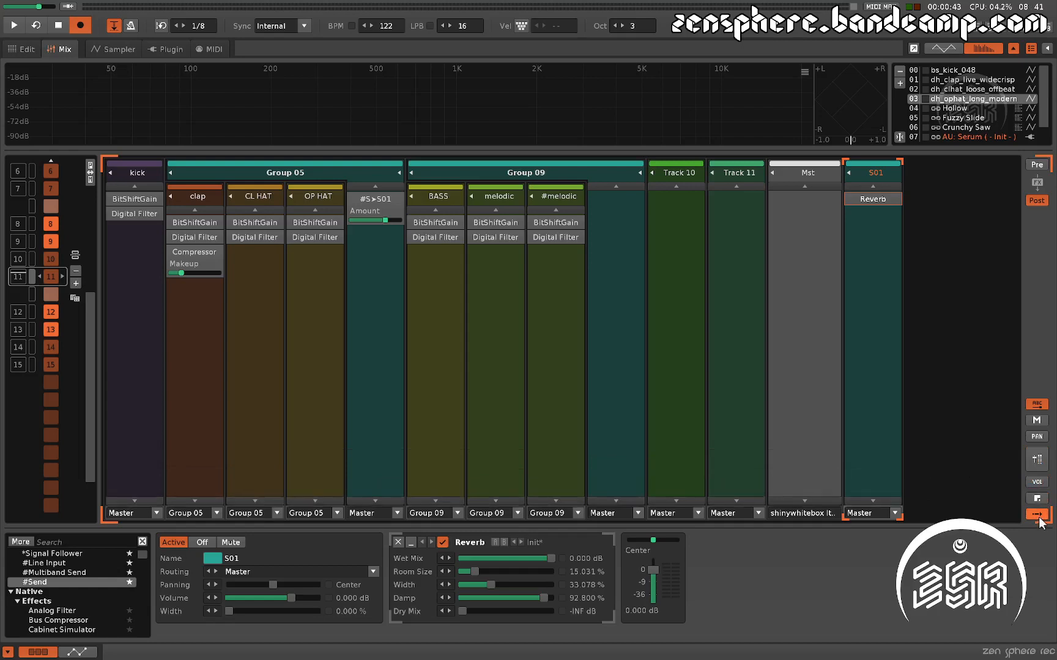
Step: Toggle the output routing row off and on, and show the delay, volume, fader, panning and mute/solo controls again
left_click(1038, 516)
left_click(1037, 516)
left_click(1039, 499)
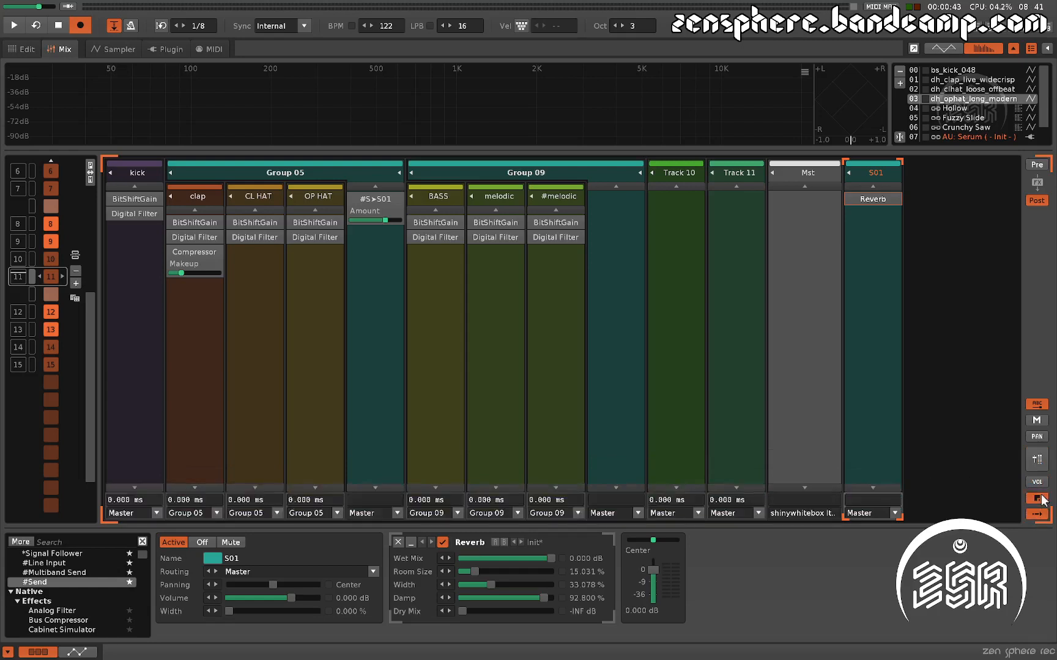
left_click(1036, 482)
left_click(1036, 436)
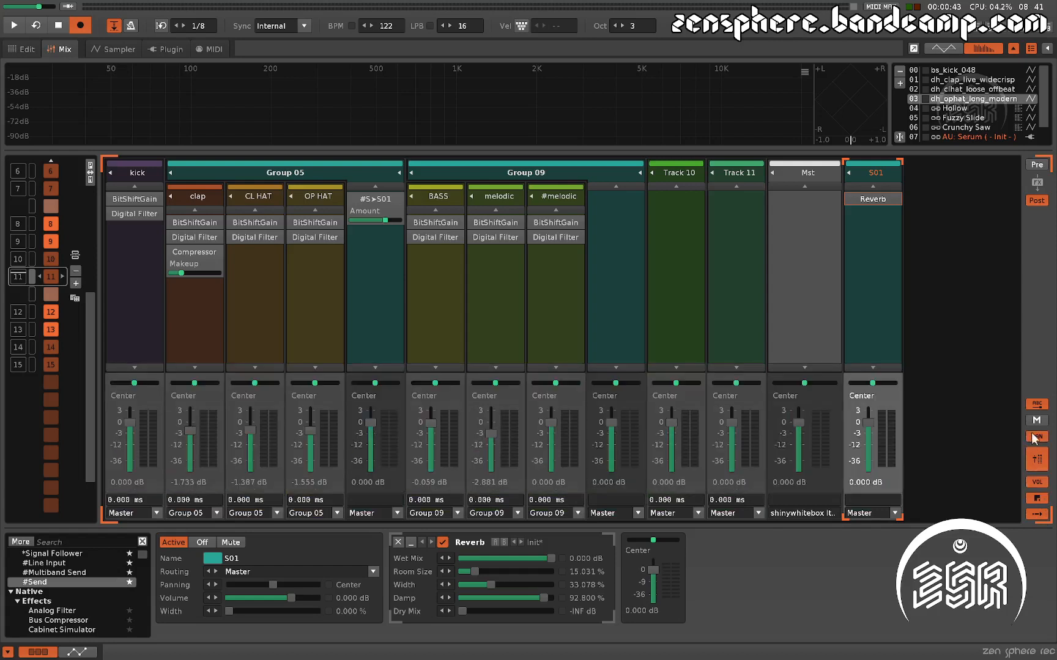
left_click(1036, 421)
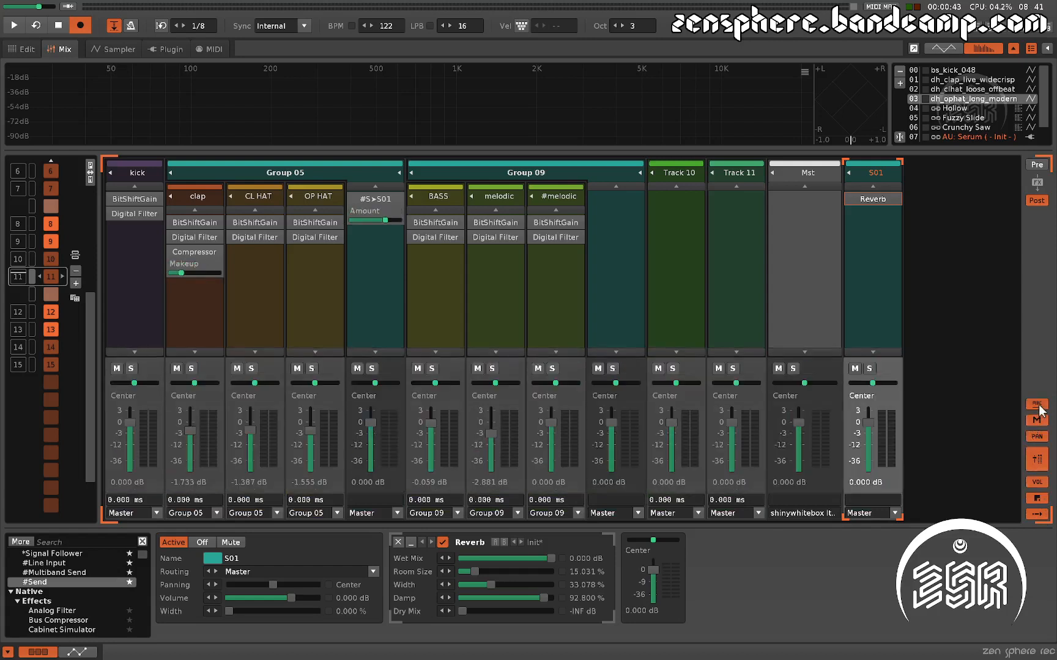